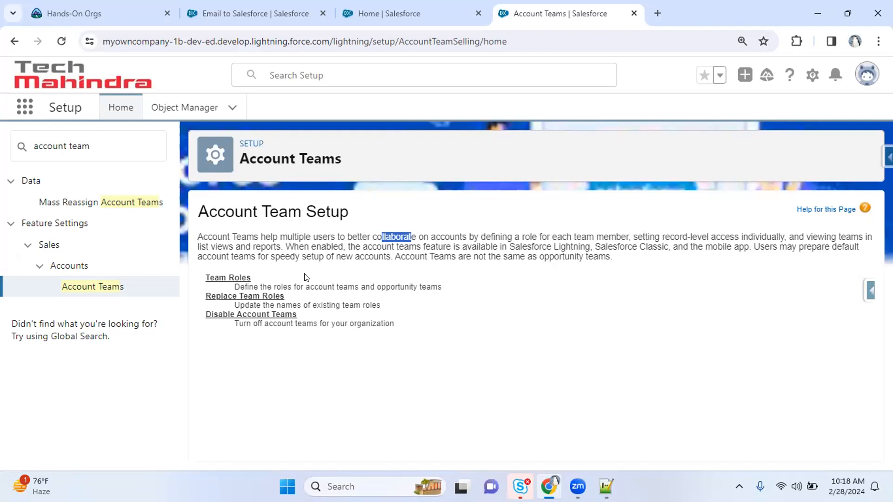
Open the Team Roles page in a new background tab
{"action": "right_click", "coordinate": [225, 278]}
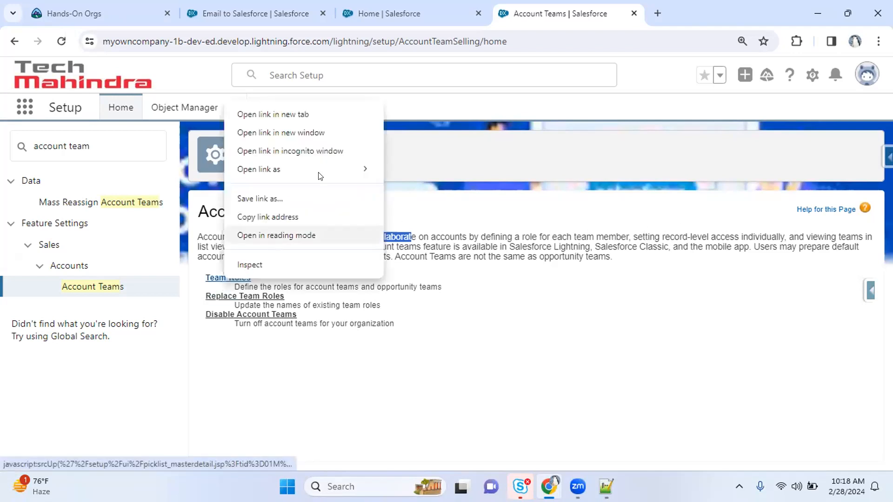
{"action": "left_click", "coordinate": [305, 114]}
{"action": "left_click", "coordinate": [321, 10]}
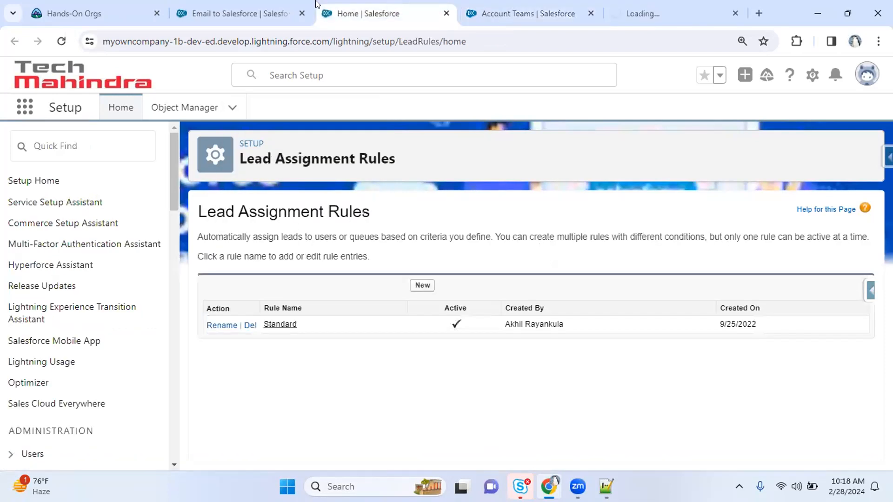
Search 'account' in the App Launcher and go to the Accounts list
{"action": "left_click", "coordinate": [25, 102]}
{"action": "type", "text": "account"}
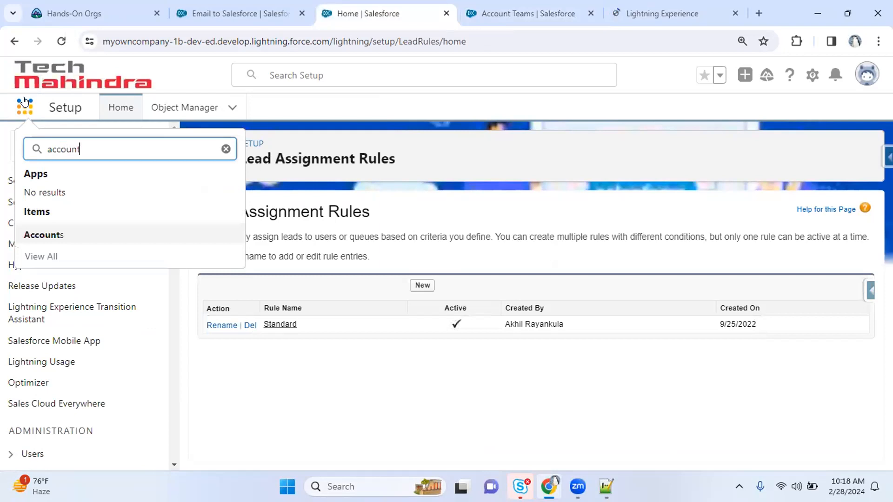
{"action": "left_click", "coordinate": [64, 234]}
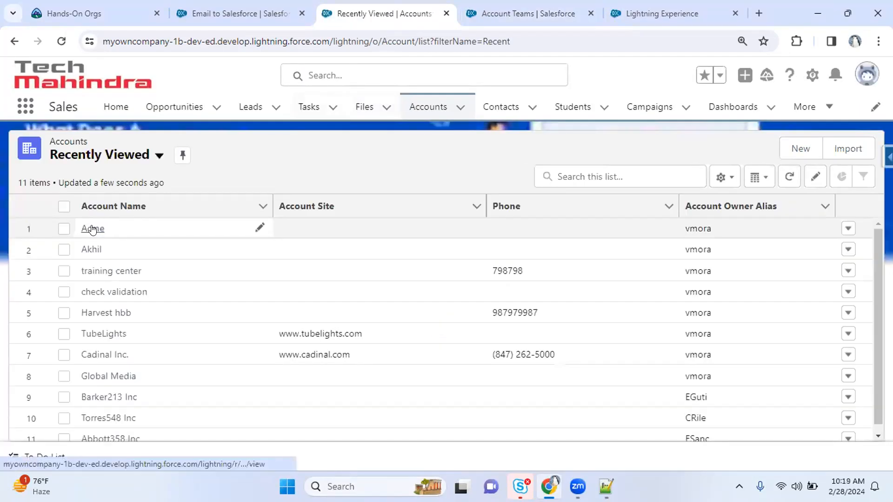
Open the Acme account and start adding account team members
{"action": "left_click", "coordinate": [95, 227]}
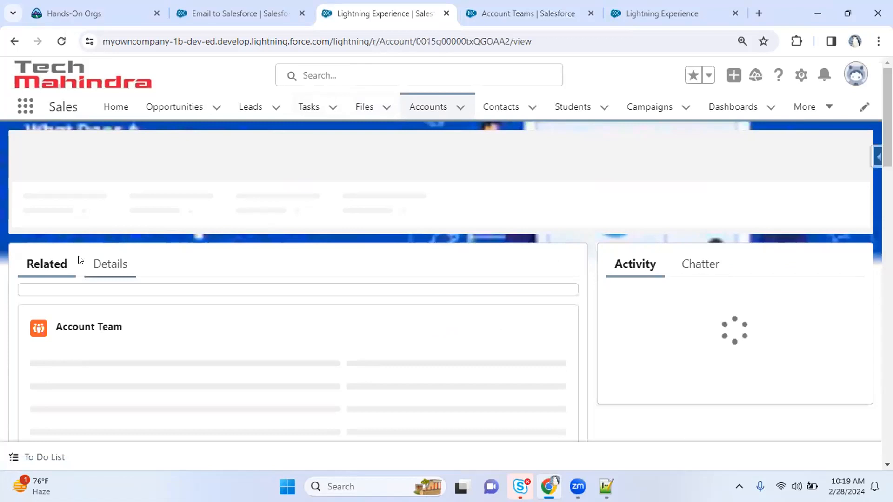
{"action": "scroll", "coordinate": [421, 234], "scroll_direction": "down", "scroll_amount": 2}
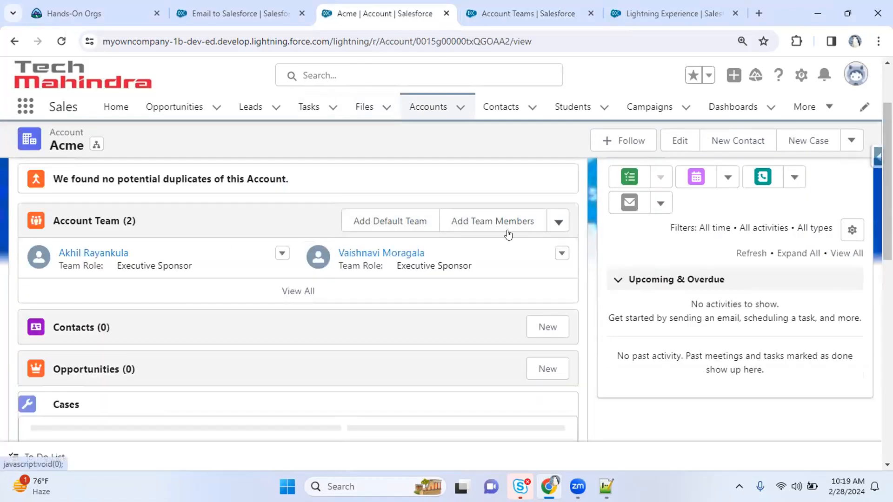
{"action": "left_click", "coordinate": [503, 224]}
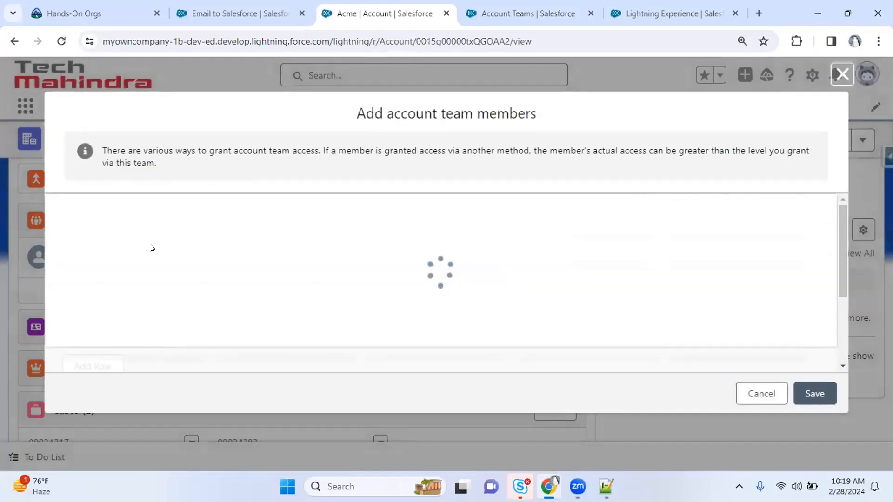
Put a user in row 1 with the Executive Sponsor team role
{"action": "left_click", "coordinate": [271, 226]}
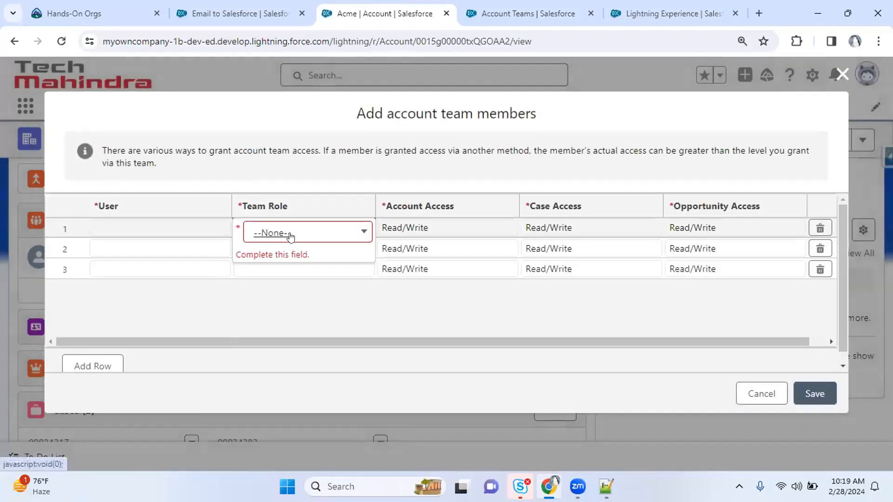
{"action": "left_click", "coordinate": [291, 233]}
{"action": "scroll", "coordinate": [376, 220], "scroll_direction": "down", "scroll_amount": 1}
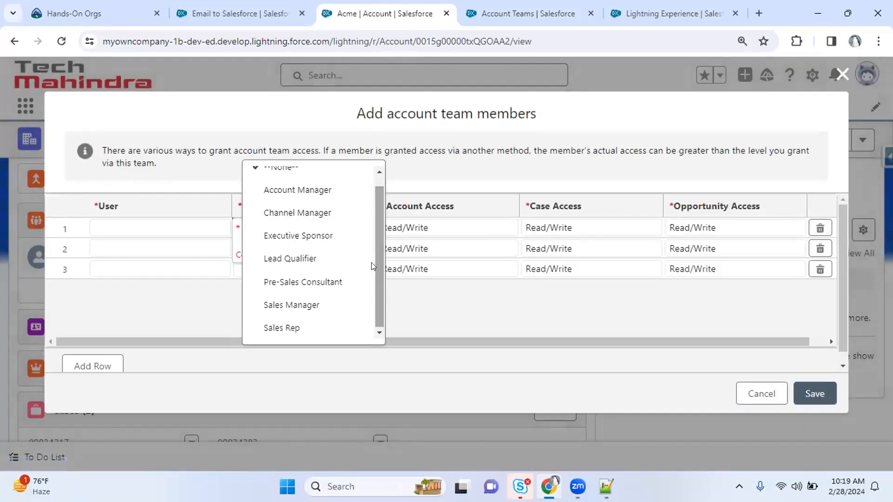
{"action": "left_click", "coordinate": [124, 227]}
{"action": "left_click", "coordinate": [137, 269]}
{"action": "left_click", "coordinate": [267, 227]}
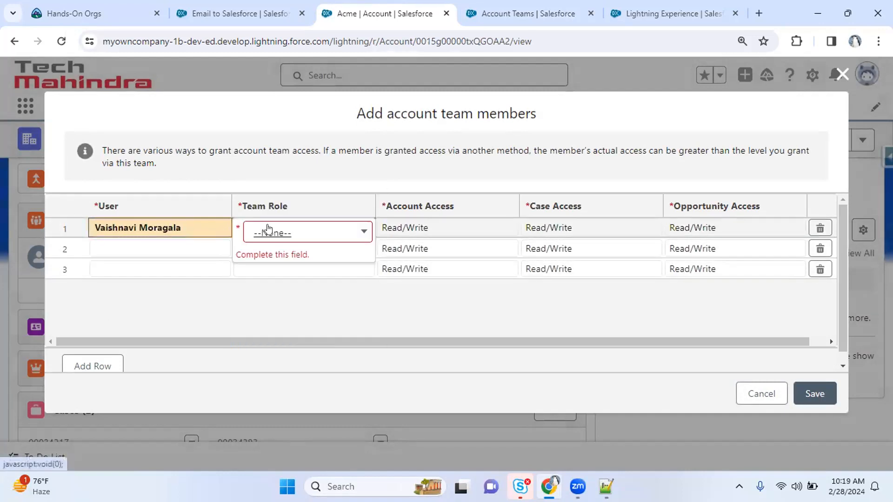
{"action": "left_click", "coordinate": [284, 234]}
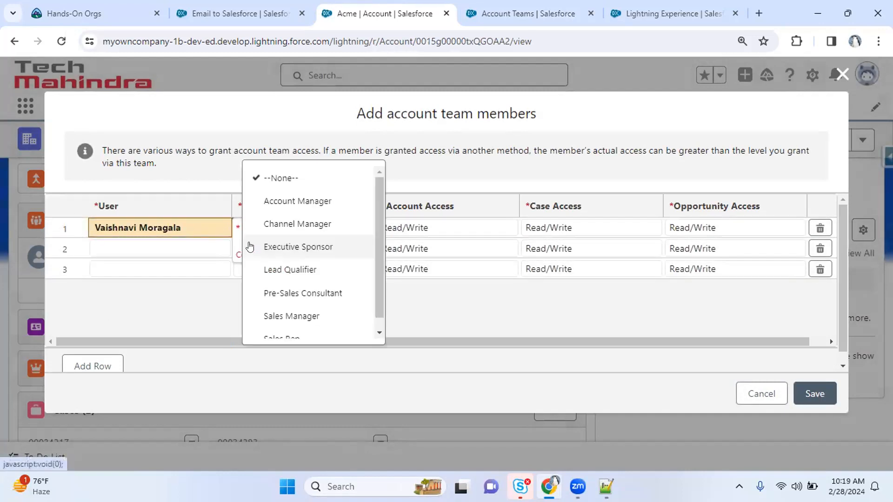
{"action": "left_click", "coordinate": [310, 247]}
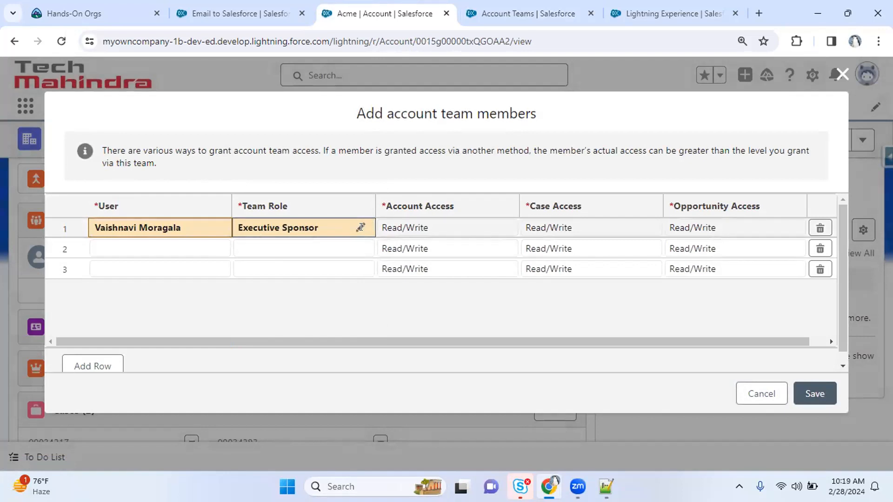
{"action": "left_click", "coordinate": [638, 6]}
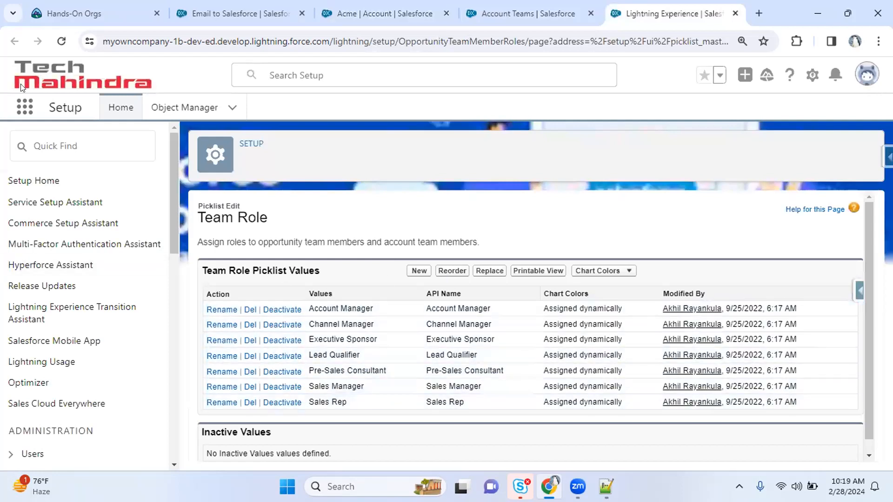
Open the Team Roles picklist and review its values from Account Manager to Sales Rep
{"action": "left_click", "coordinate": [515, 10]}
{"action": "left_click", "coordinate": [216, 279]}
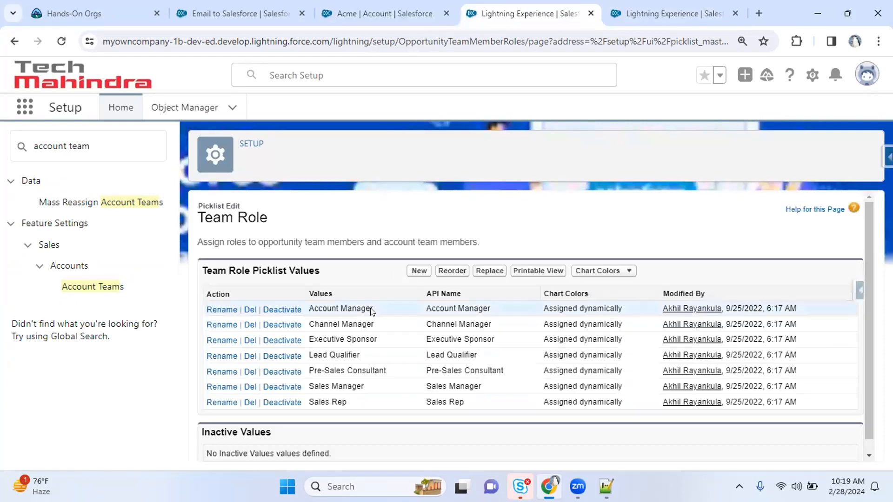
{"action": "left_click_drag", "start_coordinate": [310, 309], "coordinate": [357, 299]}
{"action": "left_click_drag", "start_coordinate": [324, 324], "coordinate": [329, 324]}
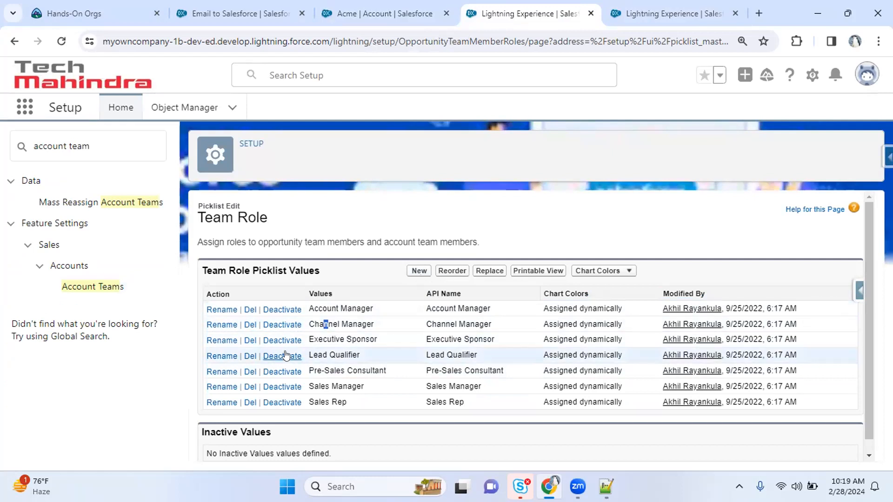
{"action": "left_click_drag", "start_coordinate": [308, 404], "coordinate": [348, 403]}
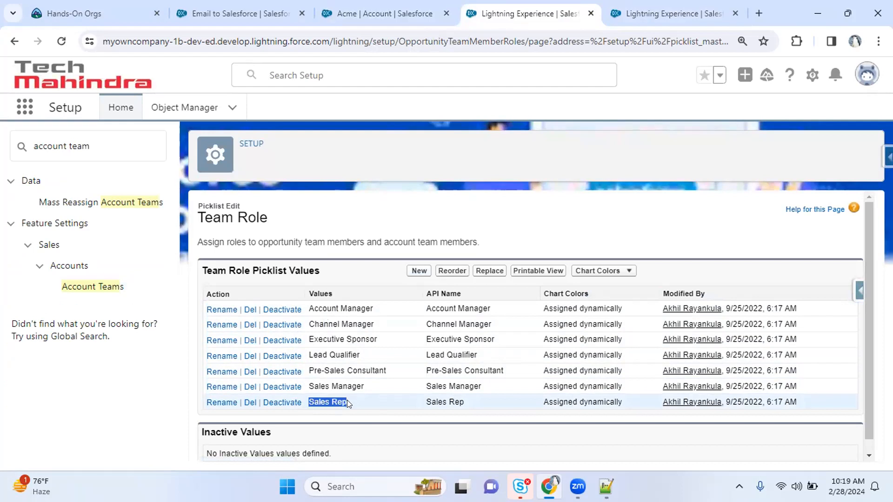
Reopen the team role choices for row 1 in the Acme dialog
{"action": "left_click", "coordinate": [344, 13]}
{"action": "double_click", "coordinate": [299, 227]}
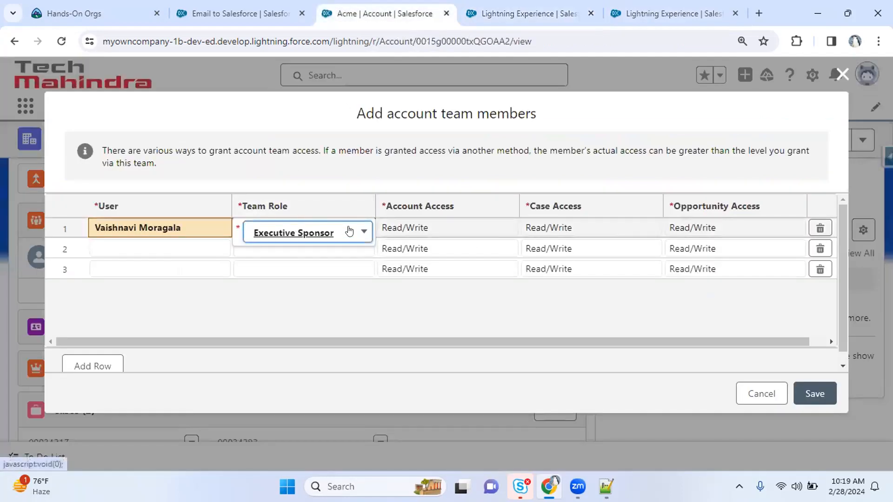
{"action": "left_click", "coordinate": [349, 232]}
{"action": "scroll", "coordinate": [378, 276], "scroll_direction": "down", "scroll_amount": 1}
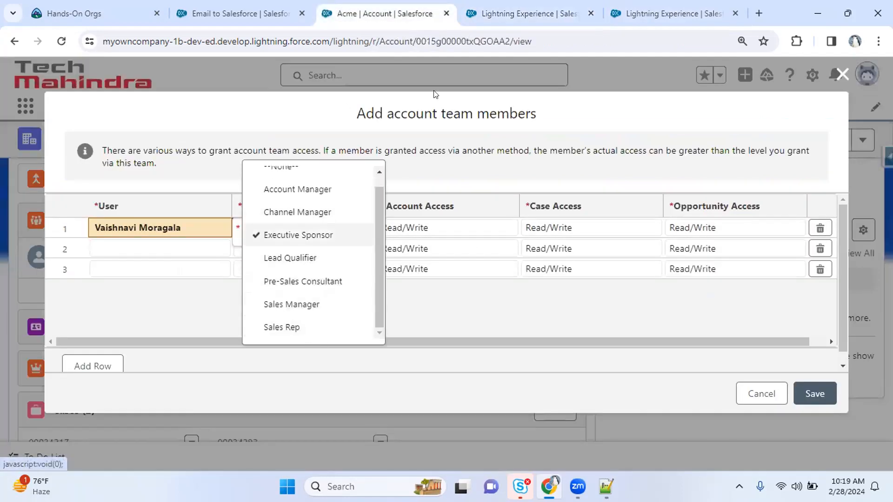
Confirm the Team Role picklist lists no inactive values
{"action": "left_click", "coordinate": [528, 18]}
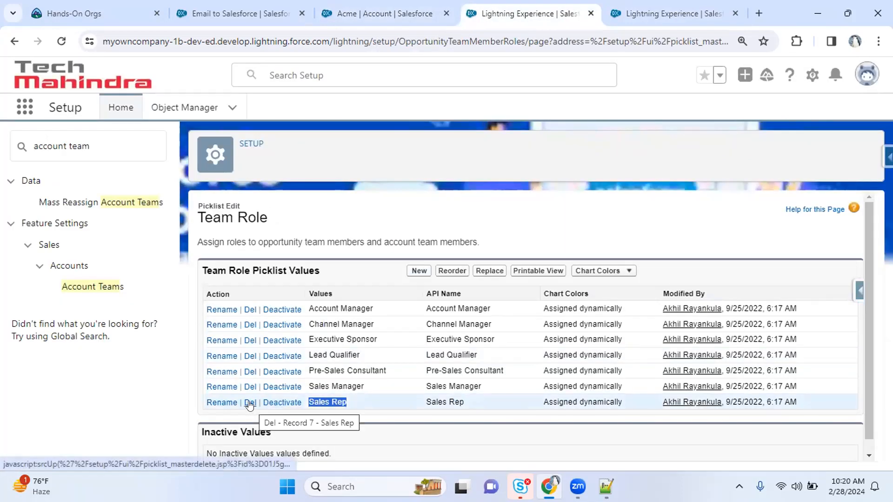
{"action": "scroll", "coordinate": [230, 260], "scroll_direction": "down", "scroll_amount": 1}
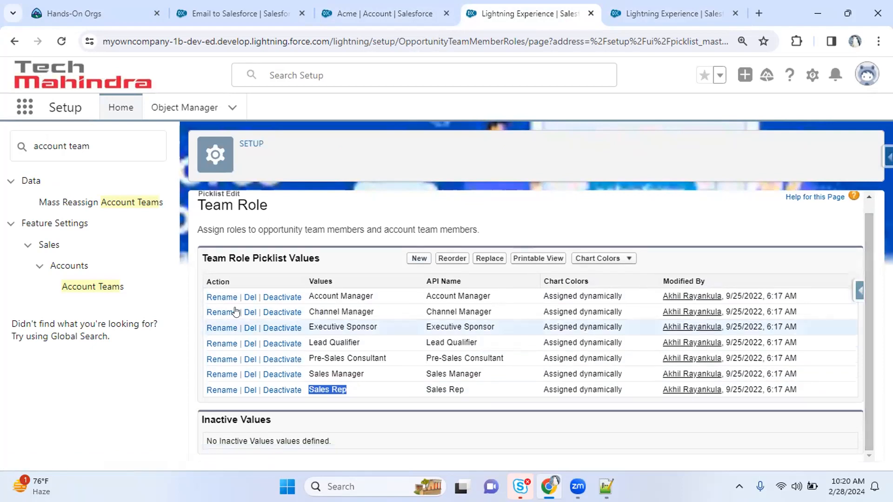
{"action": "left_click_drag", "start_coordinate": [221, 419], "coordinate": [327, 416]}
{"action": "left_click", "coordinate": [328, 415]}
{"action": "left_click_drag", "start_coordinate": [200, 420], "coordinate": [289, 422]}
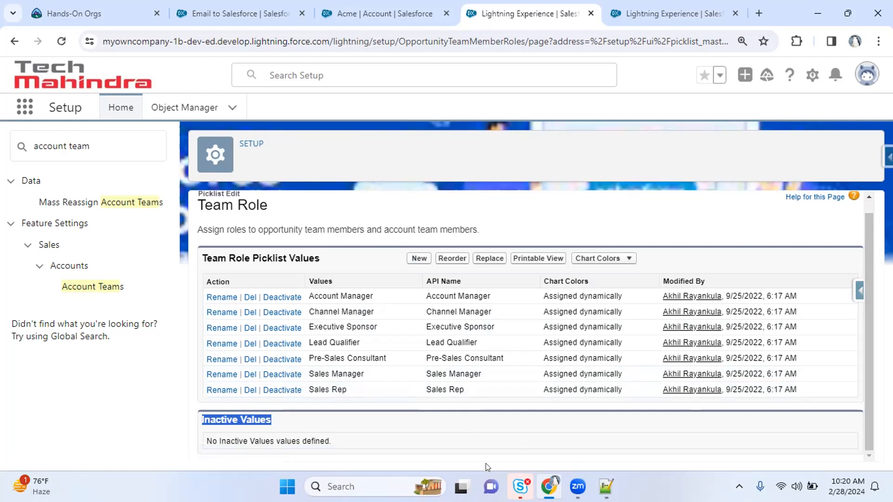
Recheck row 1's team role choices in the Acme dialog against the setup picklist
{"action": "left_click", "coordinate": [376, 13]}
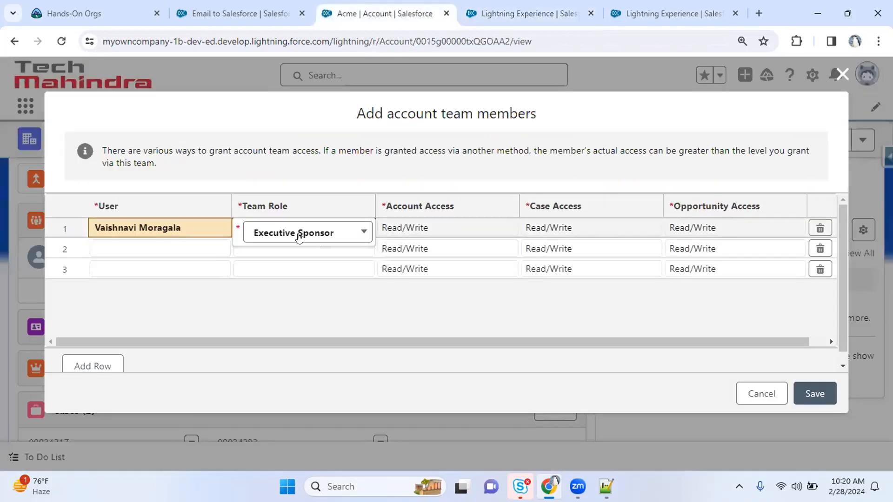
{"action": "left_click", "coordinate": [316, 232]}
{"action": "scroll", "coordinate": [314, 321], "scroll_direction": "down", "scroll_amount": 1}
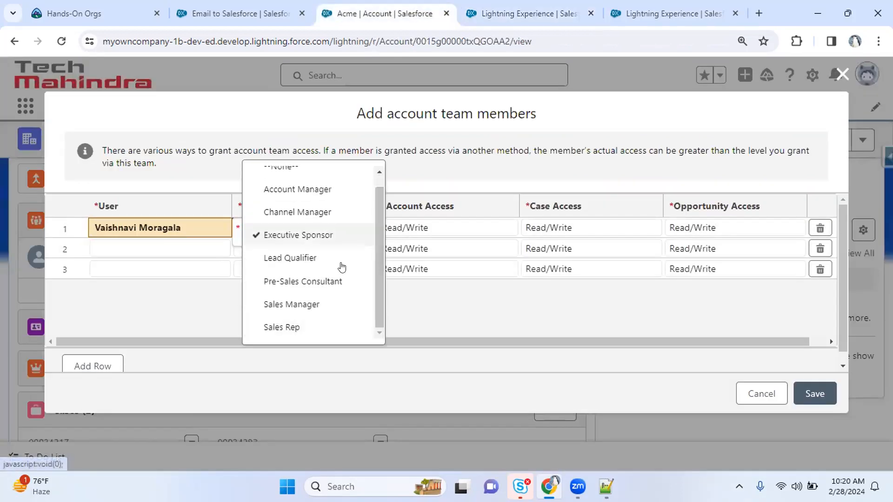
{"action": "key", "text": "ctrl+Tab"}
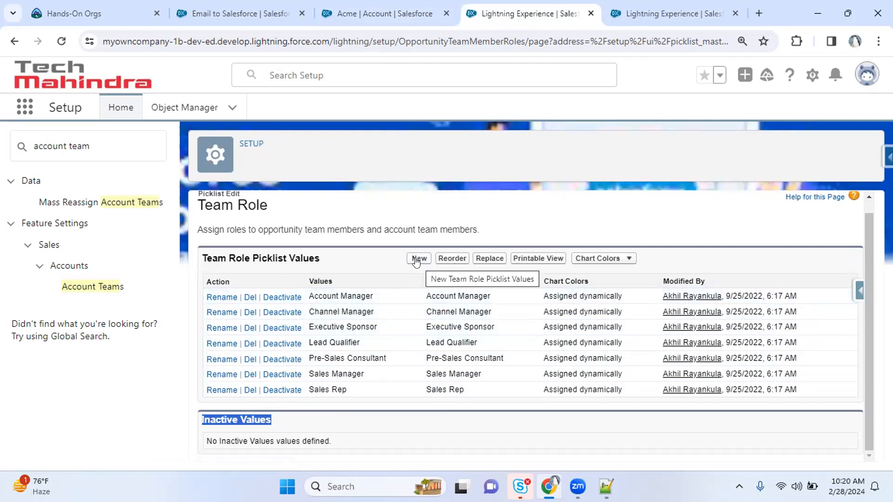
Compare row 1's team role choices in the Acme dialog with the Team Role picklist
{"action": "left_click", "coordinate": [392, 6]}
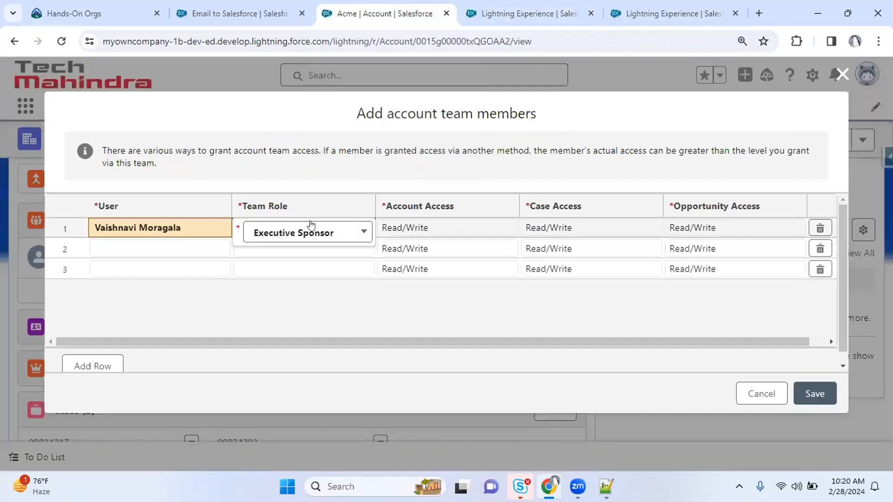
{"action": "left_click", "coordinate": [279, 233]}
{"action": "left_click", "coordinate": [515, 9]}
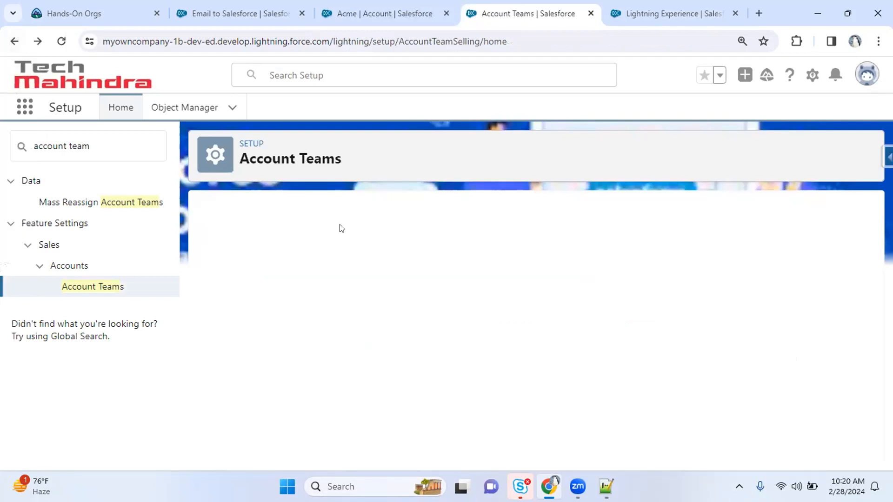
{"action": "left_click", "coordinate": [384, 13]}
{"action": "left_click", "coordinate": [265, 235]}
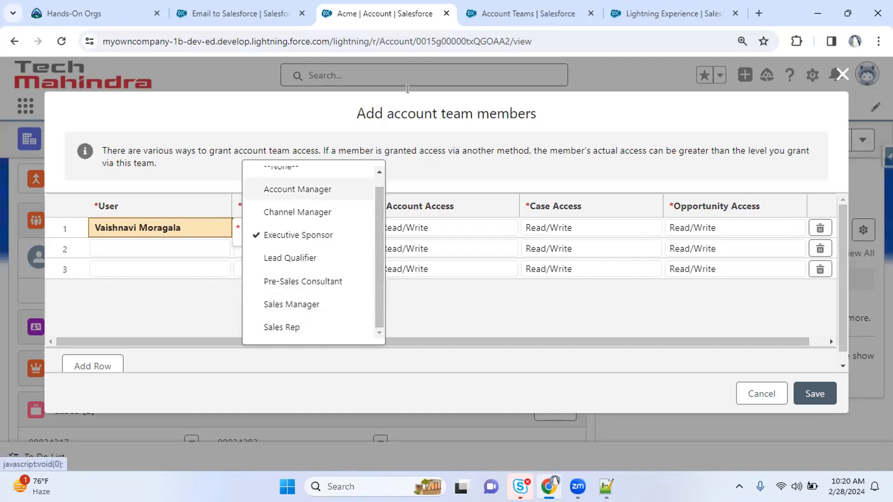
Look over the Replace Team Roles page and its replacement values, then return to Account Teams
{"action": "left_click", "coordinate": [493, 16]}
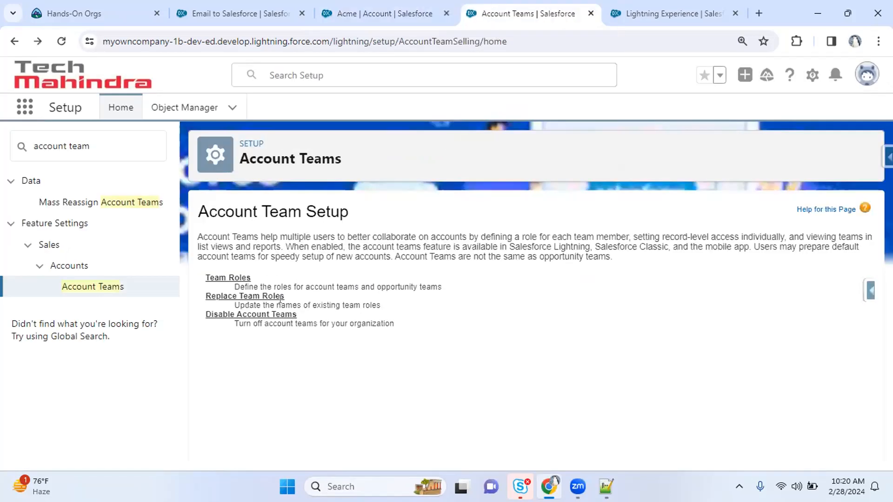
{"action": "left_click", "coordinate": [224, 297]}
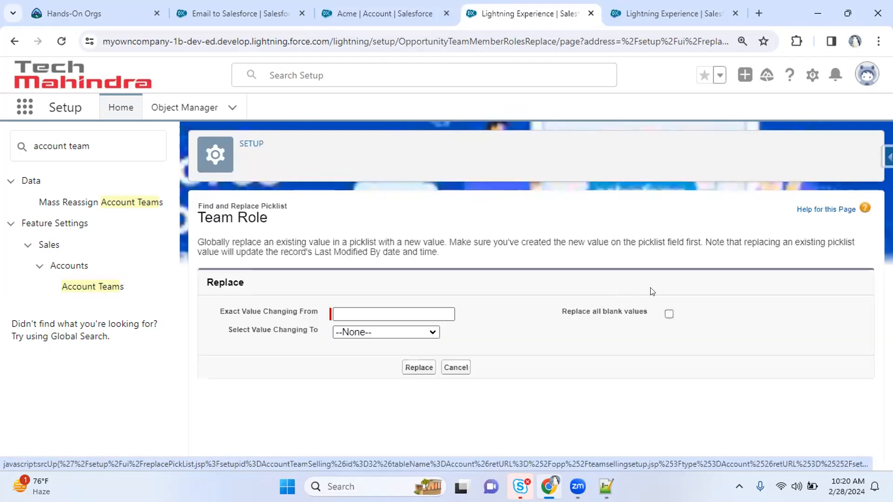
{"action": "left_click", "coordinate": [357, 333]}
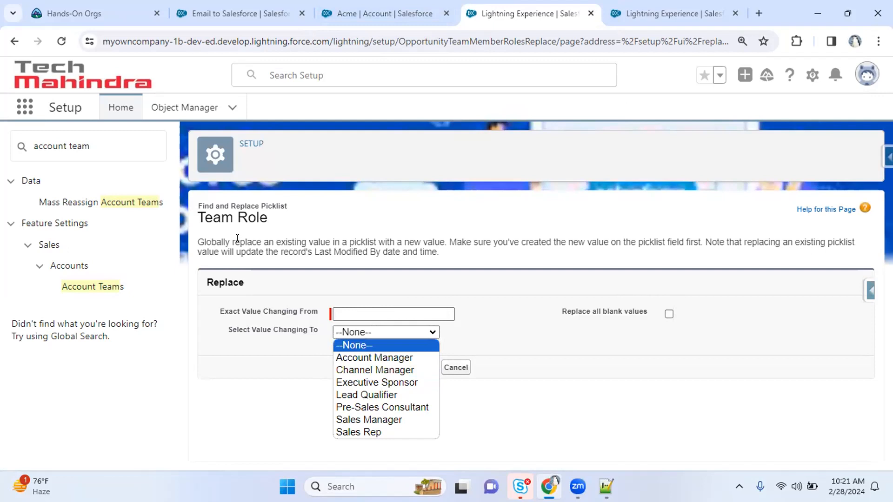
{"action": "left_click_drag", "start_coordinate": [240, 242], "coordinate": [306, 242]}
{"action": "left_click_drag", "start_coordinate": [392, 246], "coordinate": [394, 252]}
{"action": "left_click", "coordinate": [13, 39]}
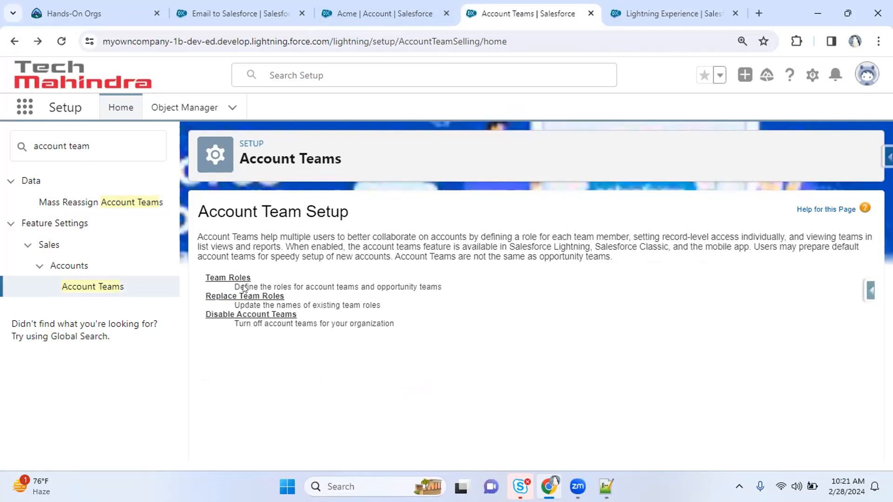
Cancel the Acme Add account team members dialog and filter Setup Quick Find to 'opportu'
{"action": "left_click", "coordinate": [248, 314]}
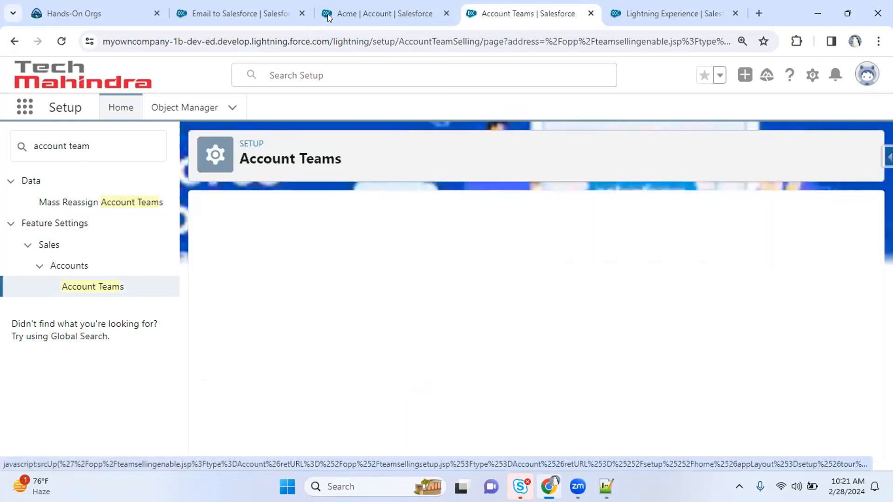
{"action": "left_click", "coordinate": [345, 5]}
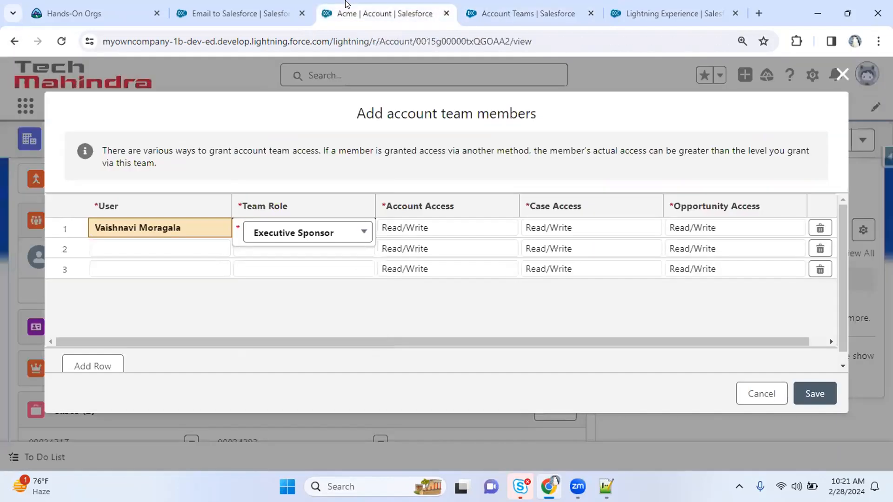
{"action": "left_click", "coordinate": [754, 397]}
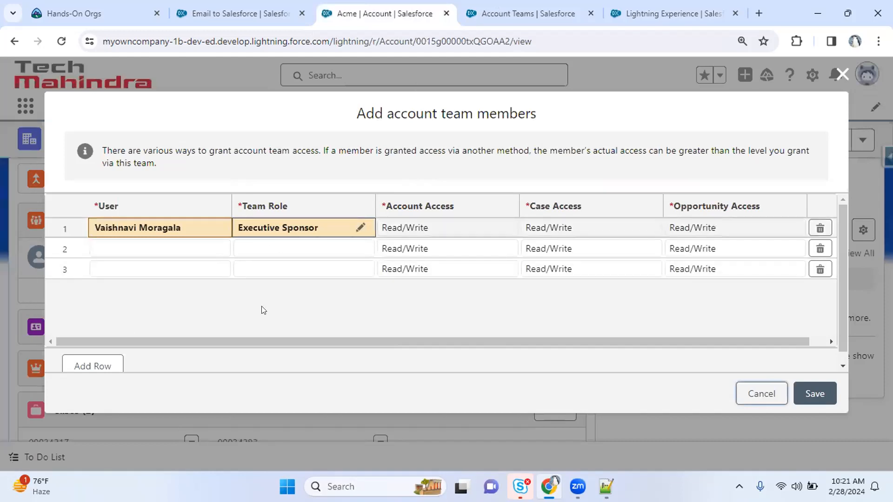
{"action": "key", "text": "ctrl+Tab"}
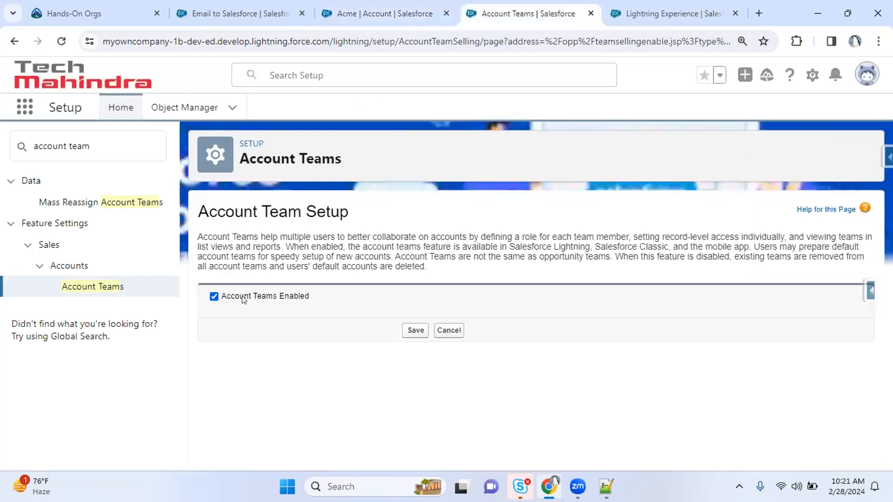
{"action": "left_click", "coordinate": [333, 12]}
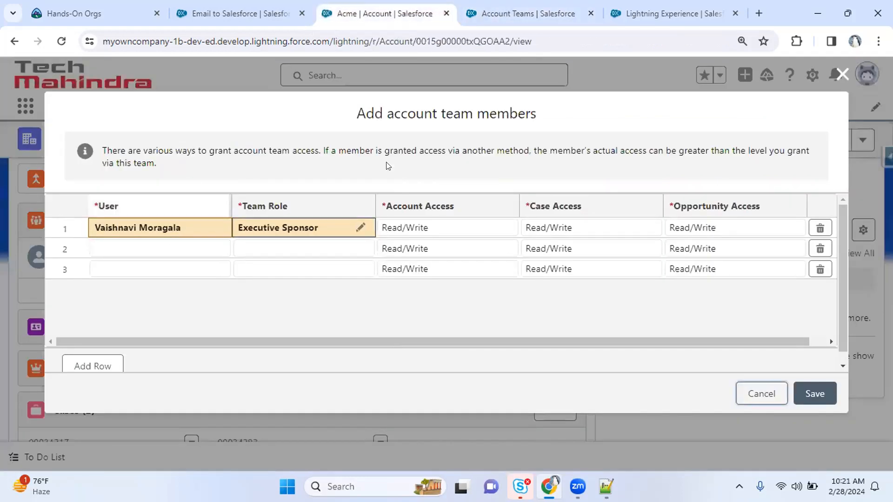
{"action": "left_click", "coordinate": [842, 75]}
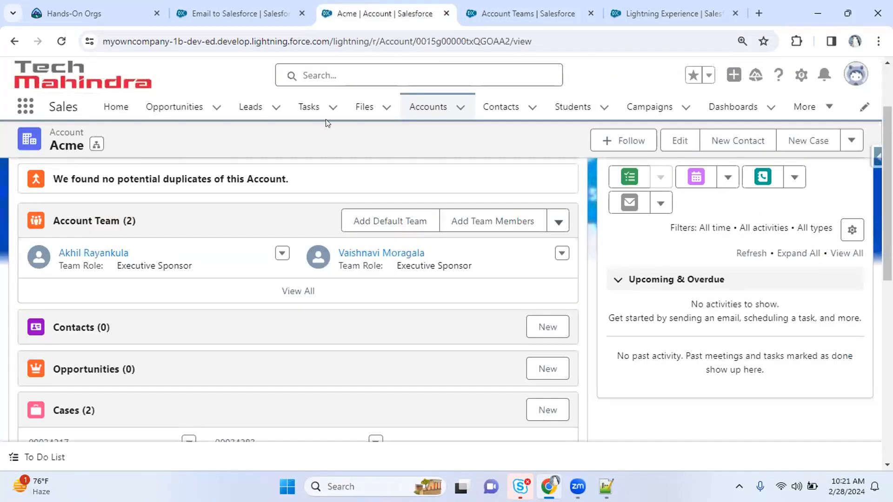
{"action": "left_click", "coordinate": [516, 11]}
{"action": "type", "text": "opportu"}
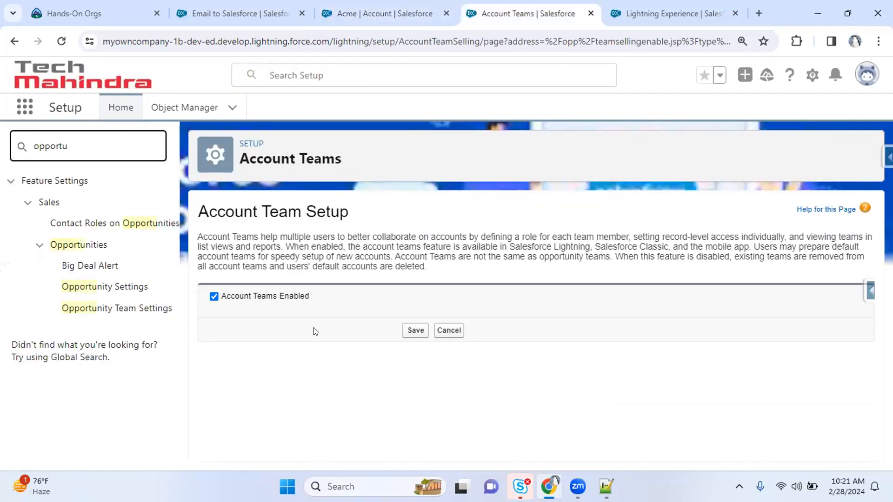
Tick Enable Team Selling in Opportunity Team Settings and open the Opportunities list
{"action": "left_click", "coordinate": [123, 308]}
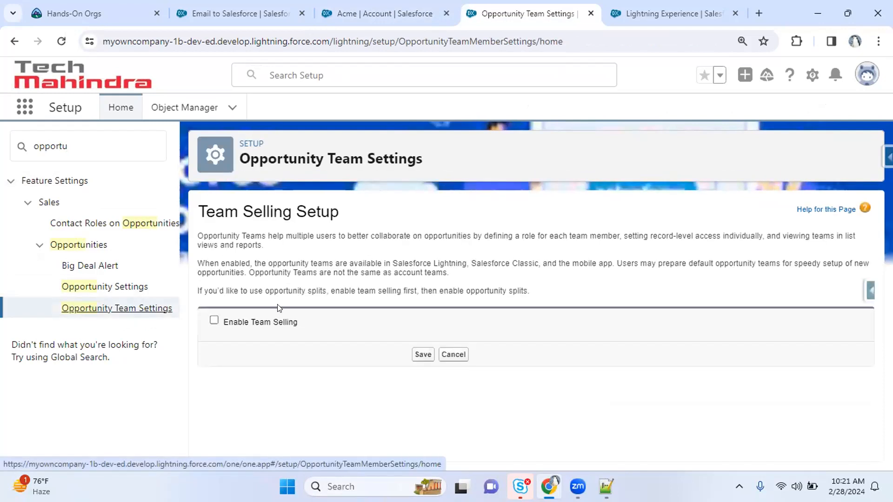
{"action": "left_click", "coordinate": [234, 322]}
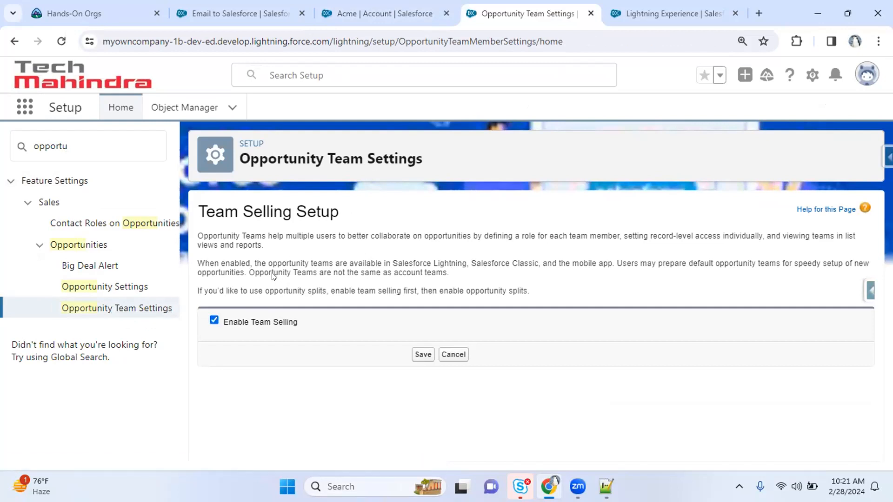
{"action": "left_click_drag", "start_coordinate": [230, 214], "coordinate": [352, 206]}
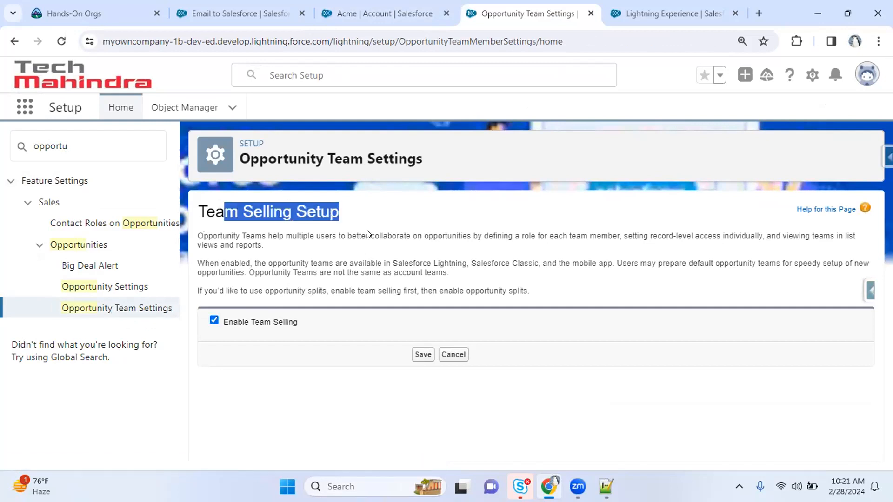
{"action": "left_click", "coordinate": [368, 234]}
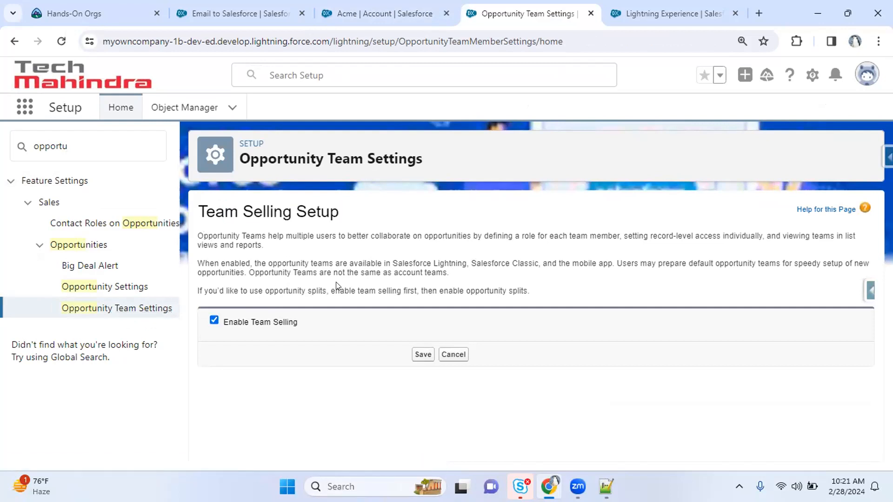
{"action": "left_click", "coordinate": [384, 5]}
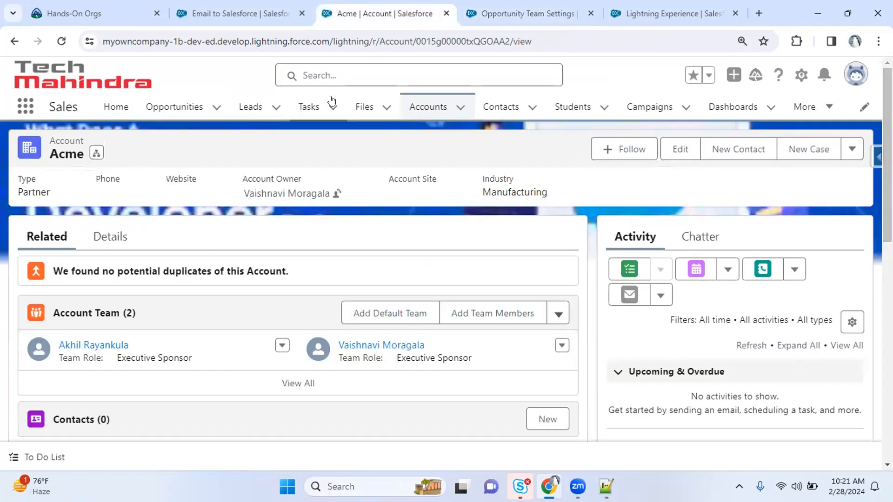
{"action": "left_click", "coordinate": [191, 107]}
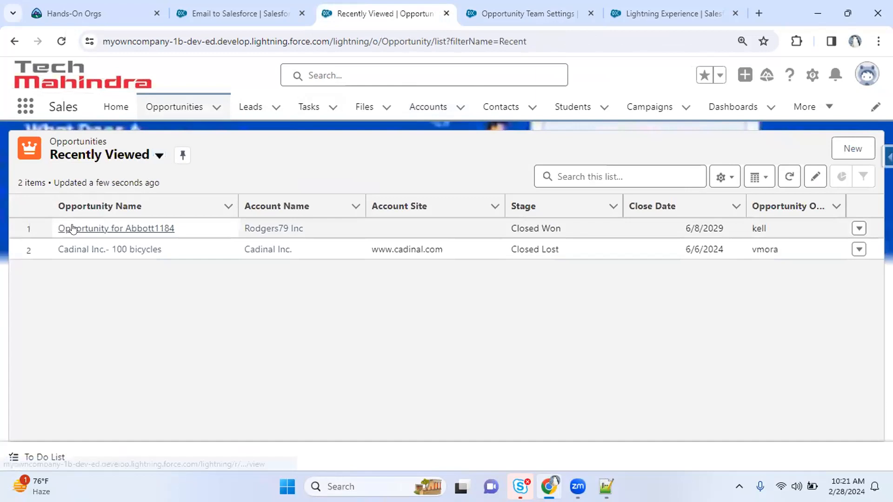
Glance at an opportunity record, then save Enable Team Selling in Opportunity Team Settings
{"action": "left_click", "coordinate": [74, 227]}
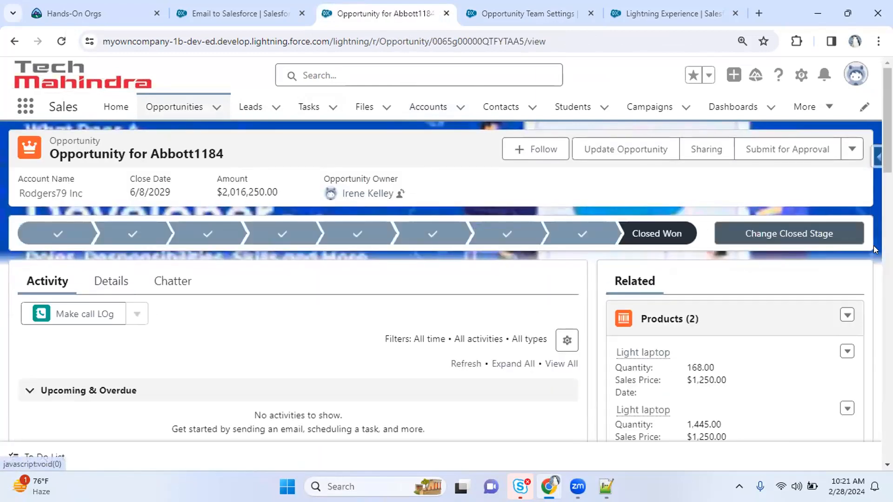
{"action": "left_click_drag", "start_coordinate": [887, 121], "coordinate": [887, 335]}
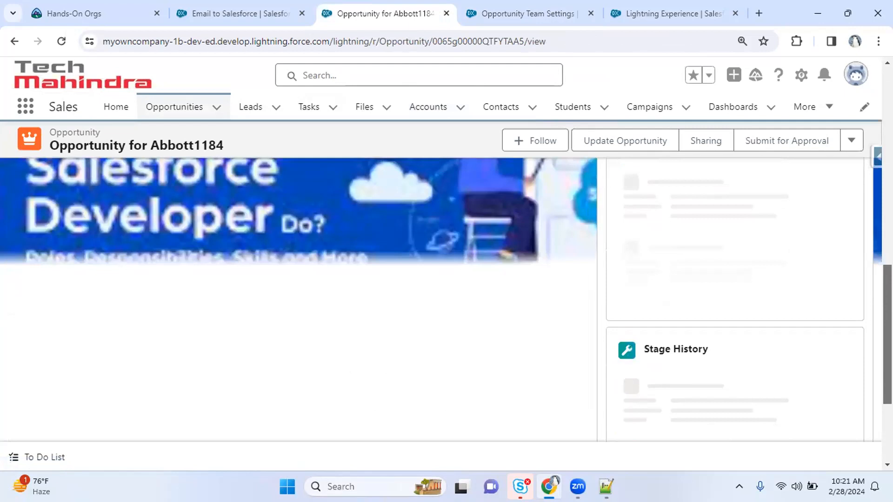
{"action": "left_click", "coordinate": [513, 9]}
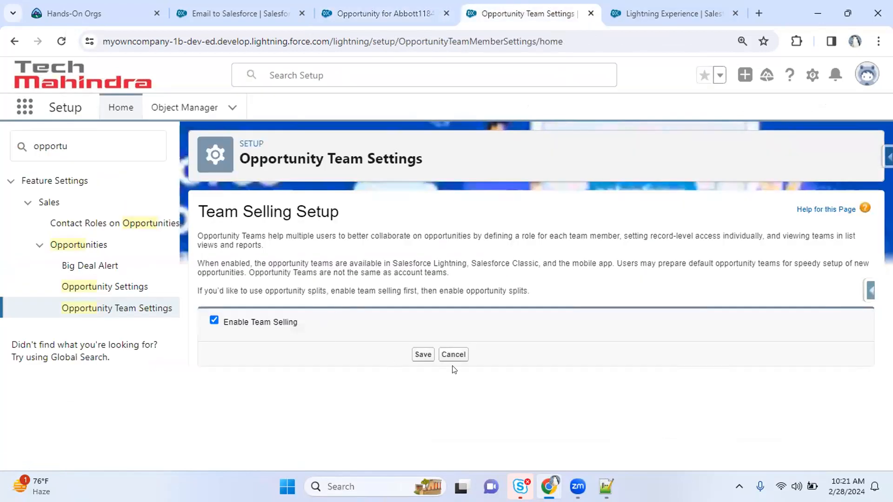
{"action": "left_click_drag", "start_coordinate": [214, 259], "coordinate": [414, 250]}
{"action": "left_click_drag", "start_coordinate": [203, 236], "coordinate": [379, 235]}
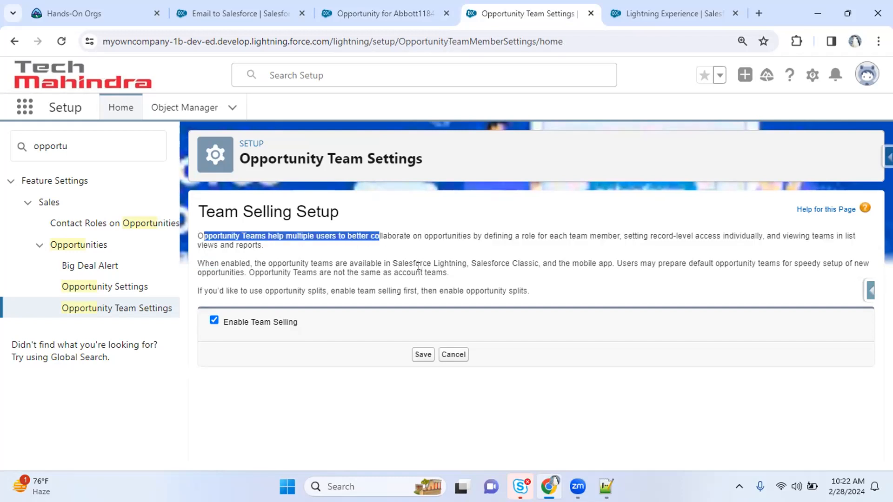
{"action": "left_click", "coordinate": [422, 356]}
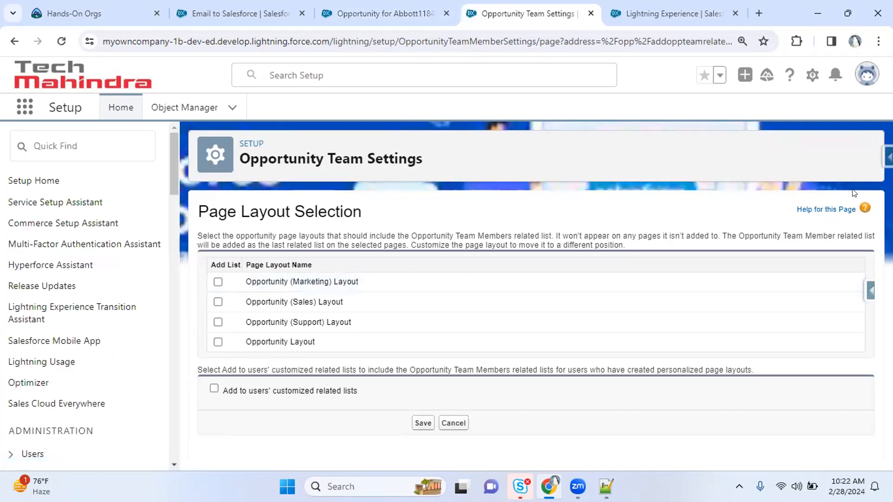
Open 'Help for this Page' for the Page Layout Selection step
{"action": "left_click", "coordinate": [836, 210]}
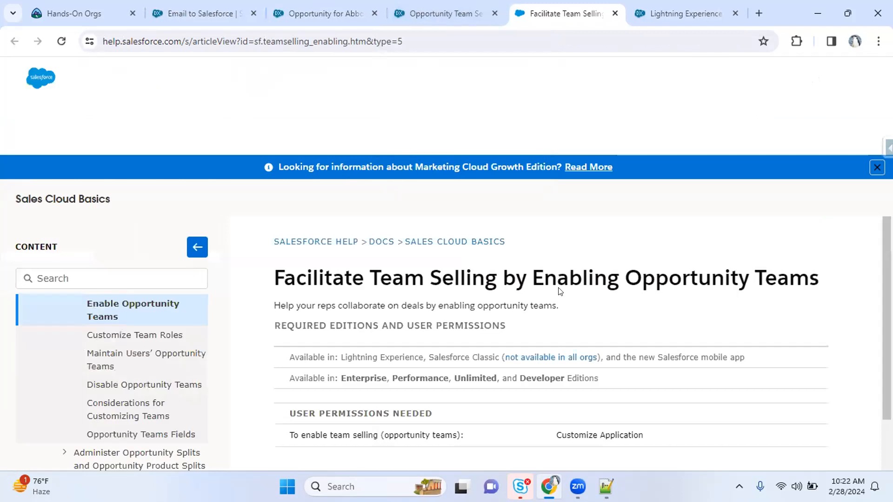
Read the article's first enabling steps, then return to tick Opportunity Layout in Page Layout Selection
{"action": "scroll", "coordinate": [602, 381], "scroll_direction": "down", "scroll_amount": 3}
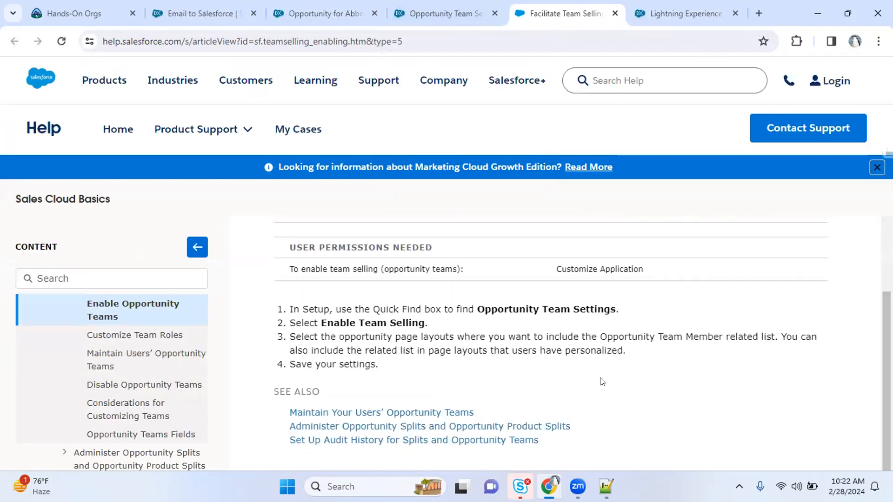
{"action": "left_click_drag", "start_coordinate": [485, 309], "coordinate": [427, 322]}
{"action": "left_click_drag", "start_coordinate": [485, 309], "coordinate": [427, 322]}
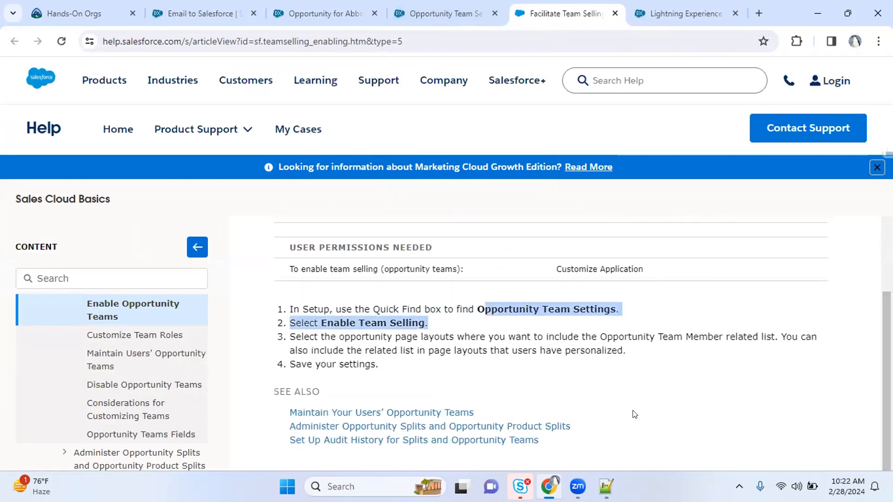
{"action": "left_click", "coordinate": [447, 13]}
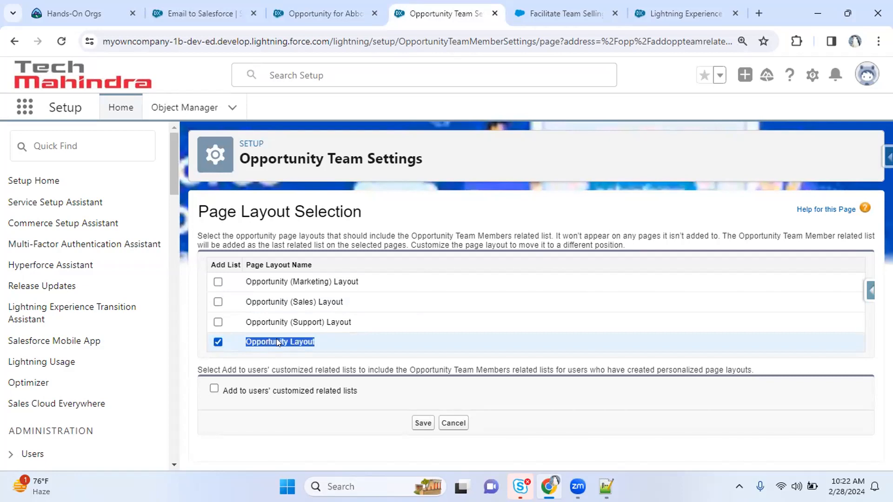
Save the layout selection and open the Opportunity Layout editor through Object Manager
{"action": "left_click", "coordinate": [346, 340]}
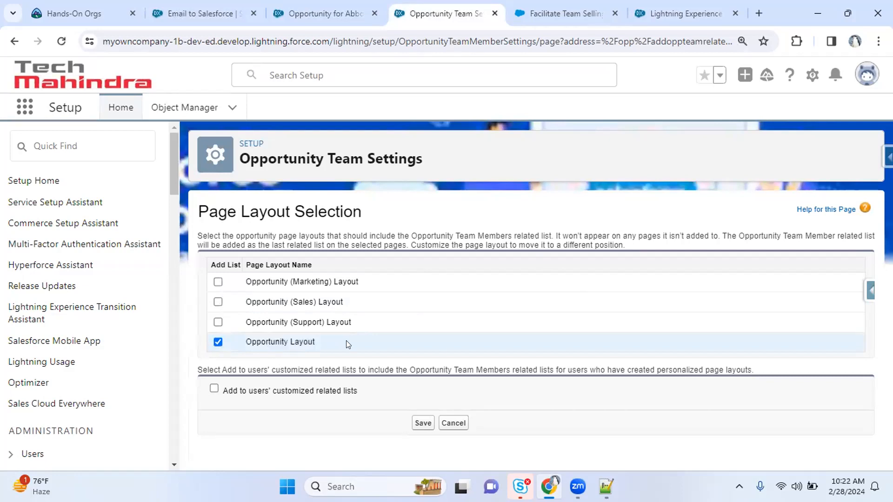
{"action": "left_click", "coordinate": [422, 423]}
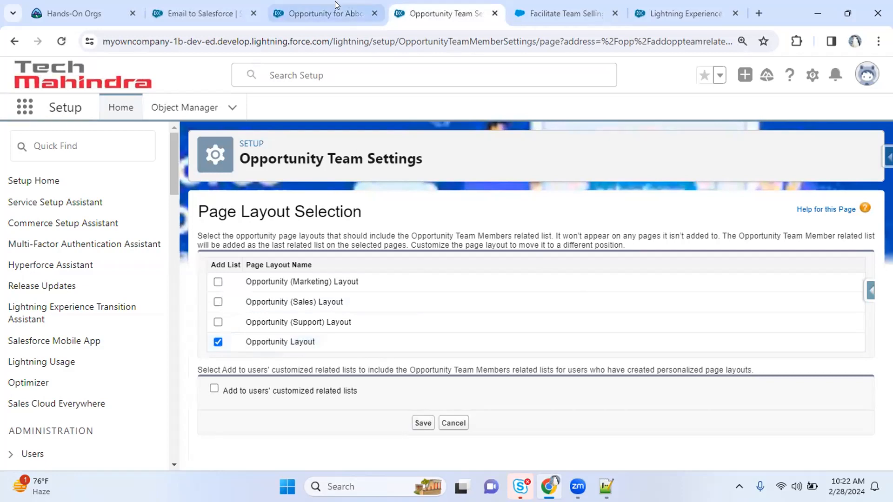
{"action": "left_click", "coordinate": [160, 107]}
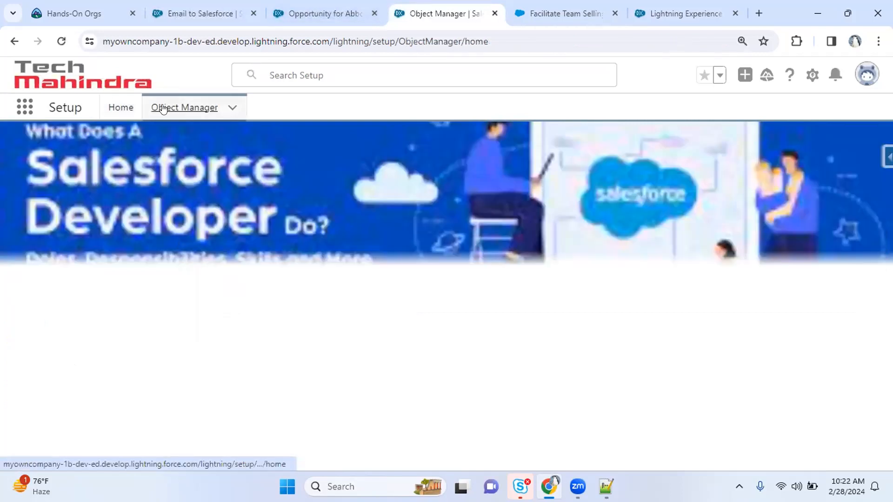
{"action": "left_click", "coordinate": [606, 154]}
{"action": "type", "text": "oppo"}
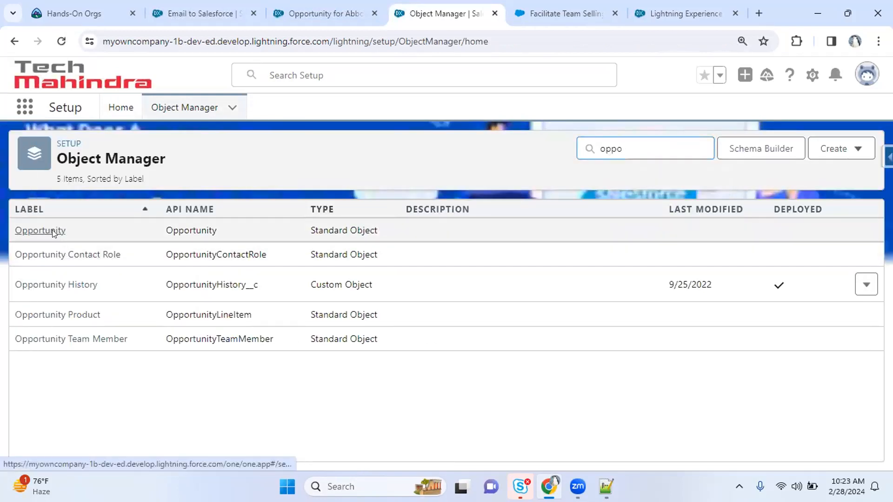
{"action": "left_click", "coordinate": [52, 230]}
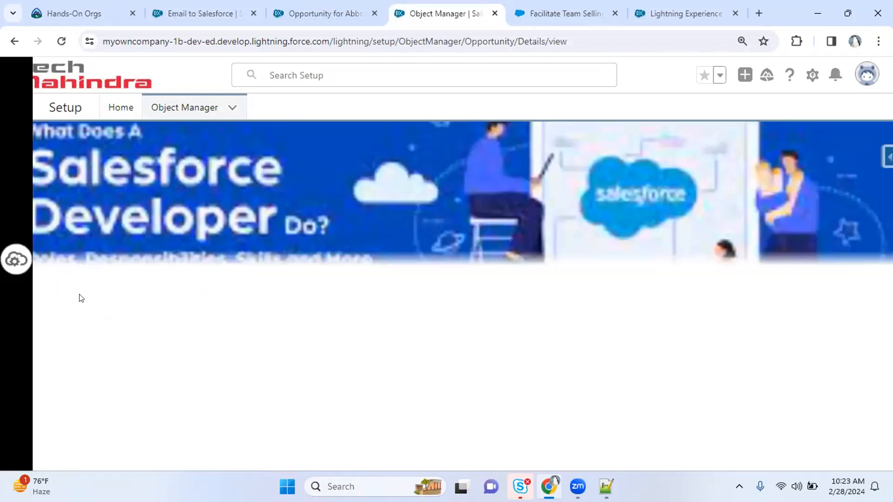
{"action": "left_click", "coordinate": [89, 263]}
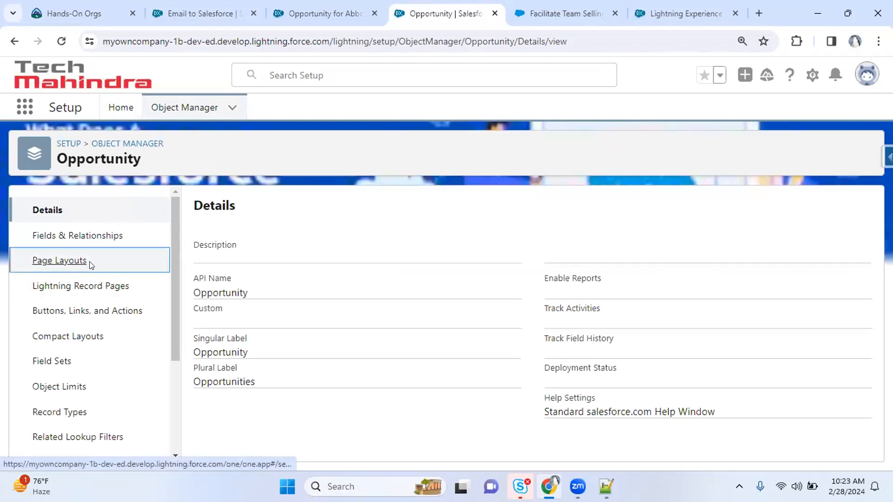
{"action": "left_click", "coordinate": [865, 383]}
{"action": "left_click", "coordinate": [829, 412]}
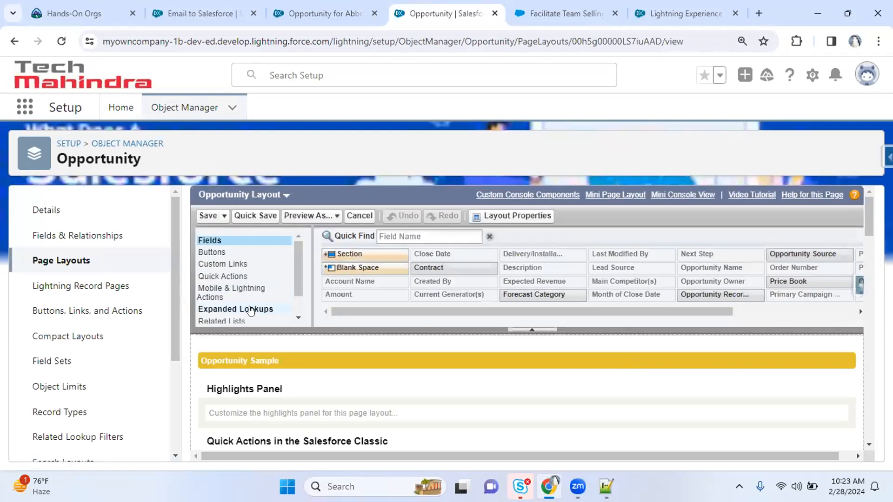
Filter the layout's Related Lists palette by 'team' to find Opportunity Team
{"action": "left_click", "coordinate": [232, 321]}
{"action": "left_click", "coordinate": [395, 218]}
{"action": "type", "text": "team"}
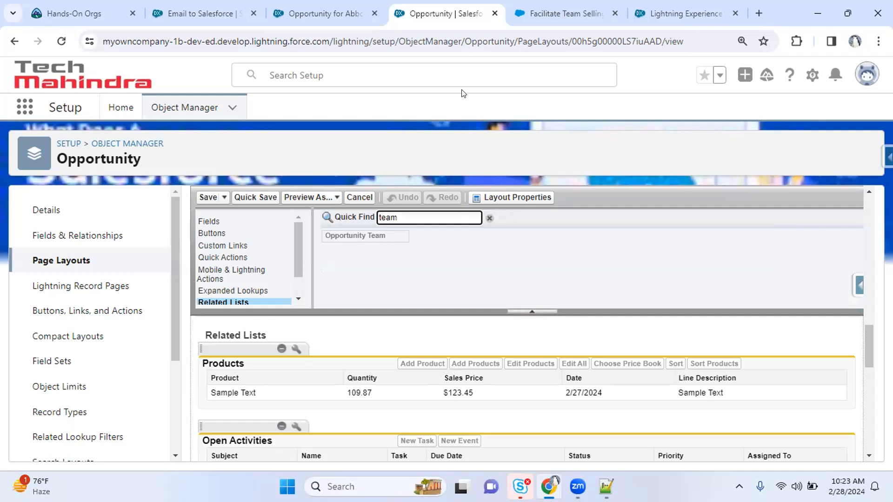
{"action": "left_click", "coordinate": [554, 13]}
{"action": "left_click", "coordinate": [301, 7]}
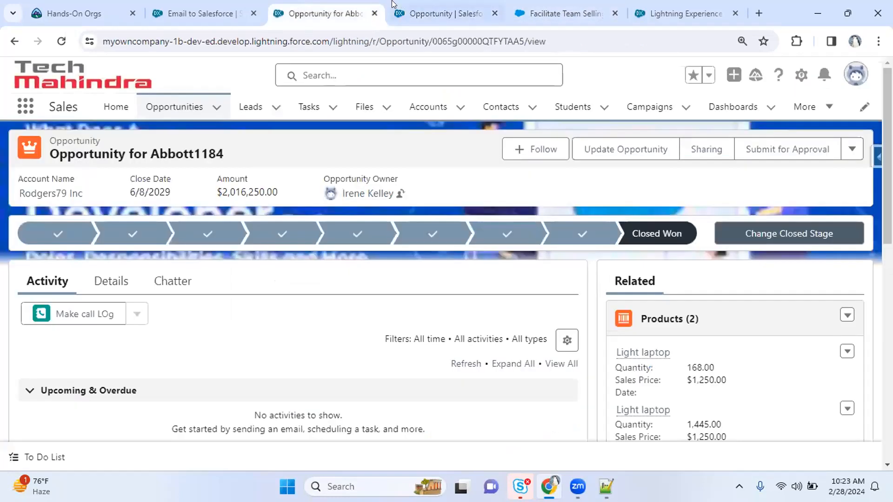
{"action": "left_click", "coordinate": [445, 6]}
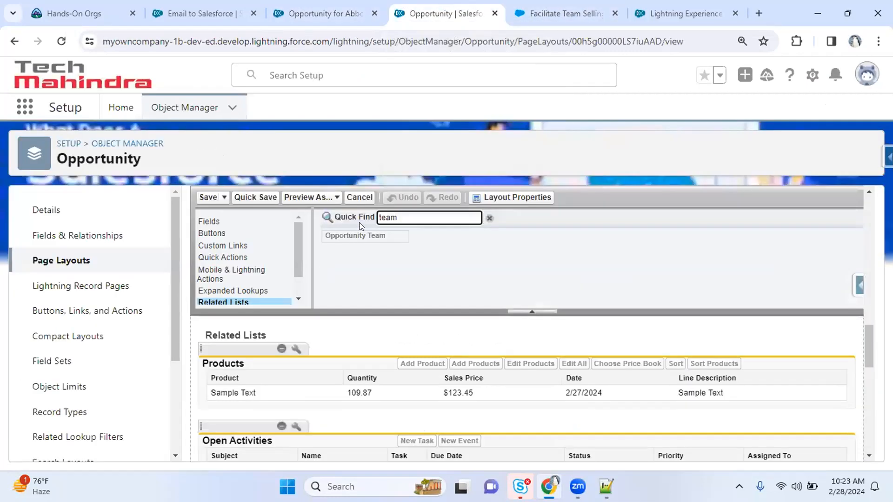
Switch display density to Comfy on the Abbott1184 opportunity and scroll to its empty Opportunity Team list
{"action": "left_click", "coordinate": [334, 7]}
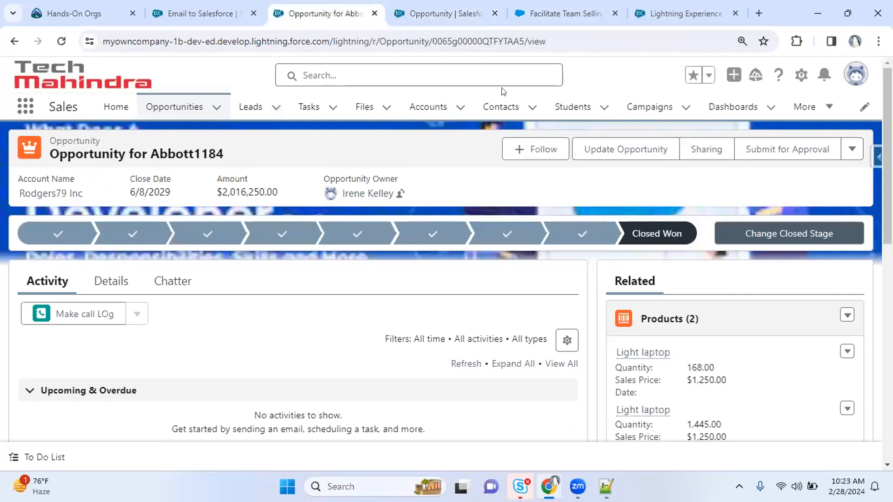
{"action": "left_click", "coordinate": [854, 85]}
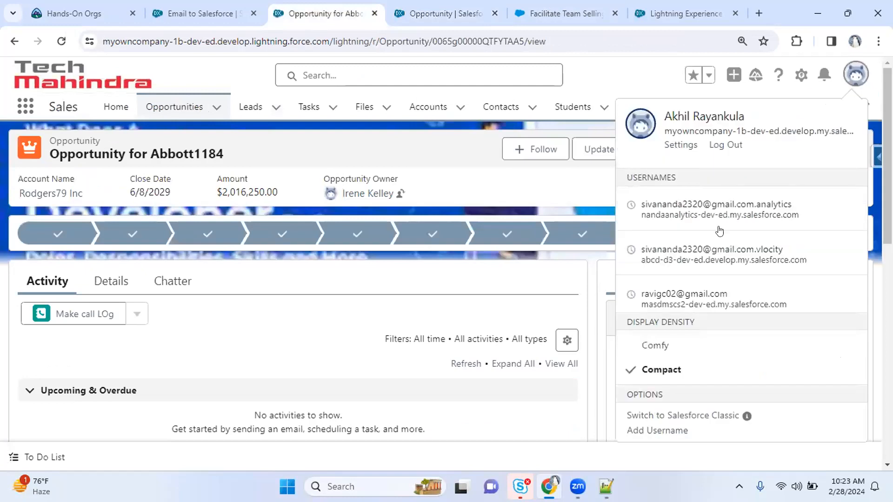
{"action": "left_click", "coordinate": [670, 350]}
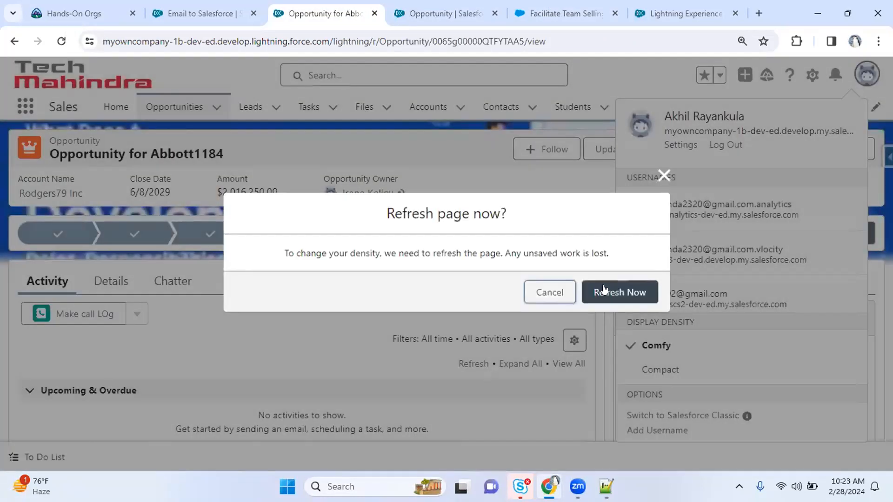
{"action": "left_click", "coordinate": [604, 290]}
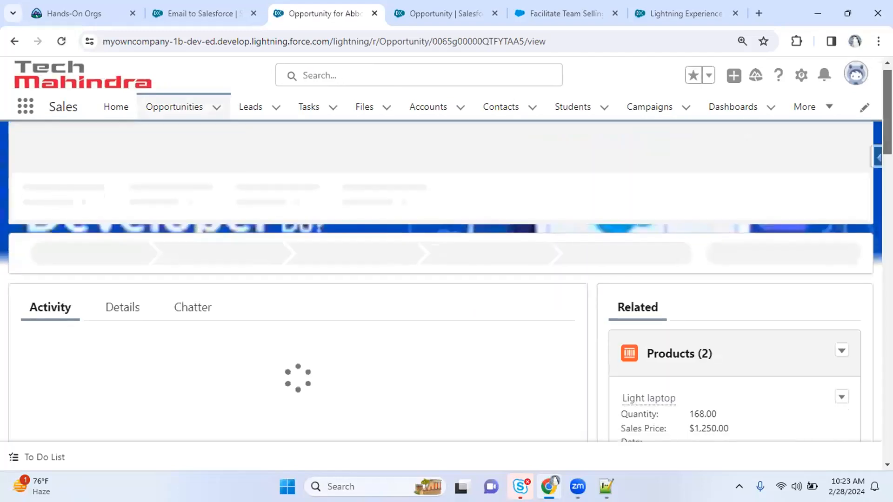
{"action": "scroll", "coordinate": [735, 302], "scroll_direction": "down", "scroll_amount": 5}
{"action": "scroll", "coordinate": [735, 302], "scroll_direction": "down", "scroll_amount": 2}
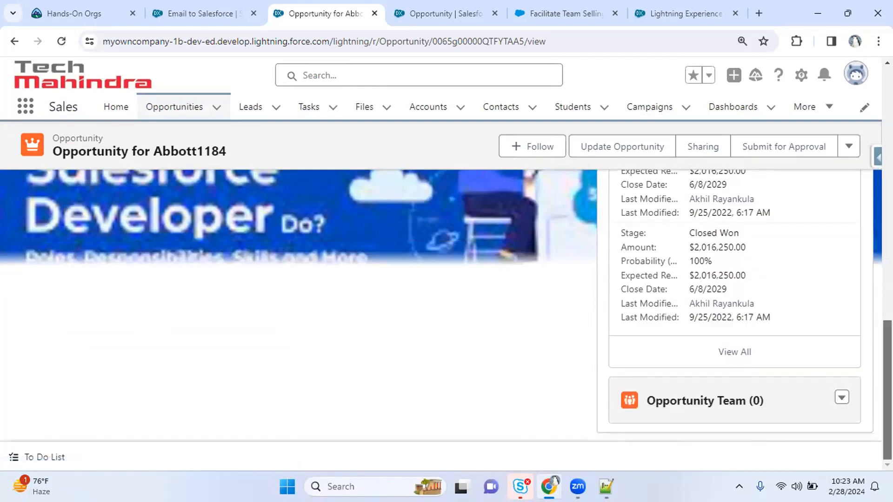
Start adding an Opportunity Team member with team role Lead Qualifier
{"action": "left_click", "coordinate": [841, 398]}
{"action": "left_click", "coordinate": [841, 398]}
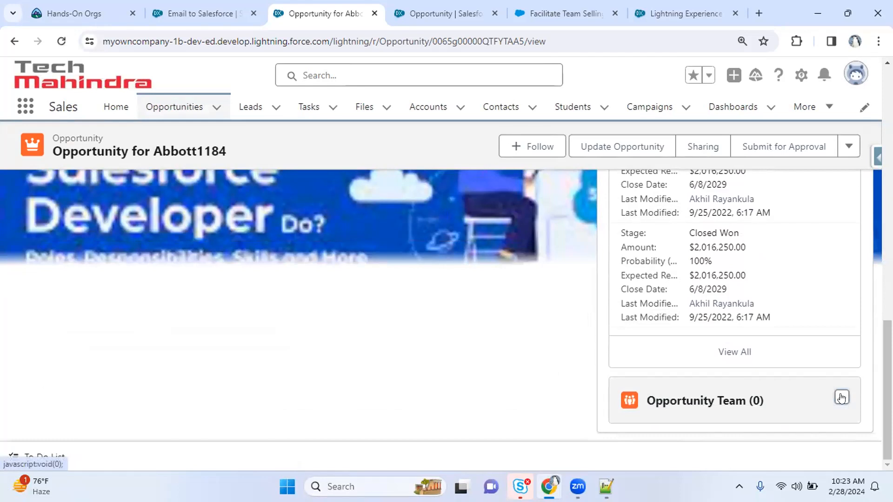
{"action": "left_click", "coordinate": [841, 398]}
{"action": "left_click", "coordinate": [782, 446]}
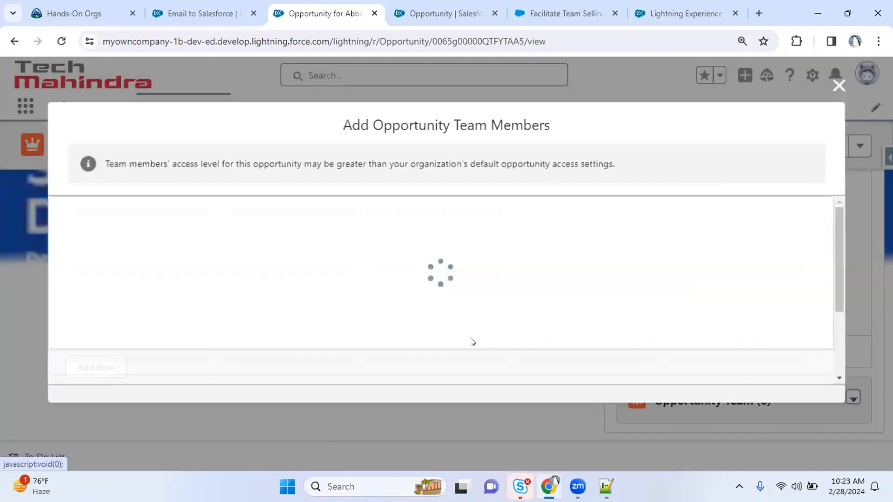
{"action": "left_click", "coordinate": [196, 223]}
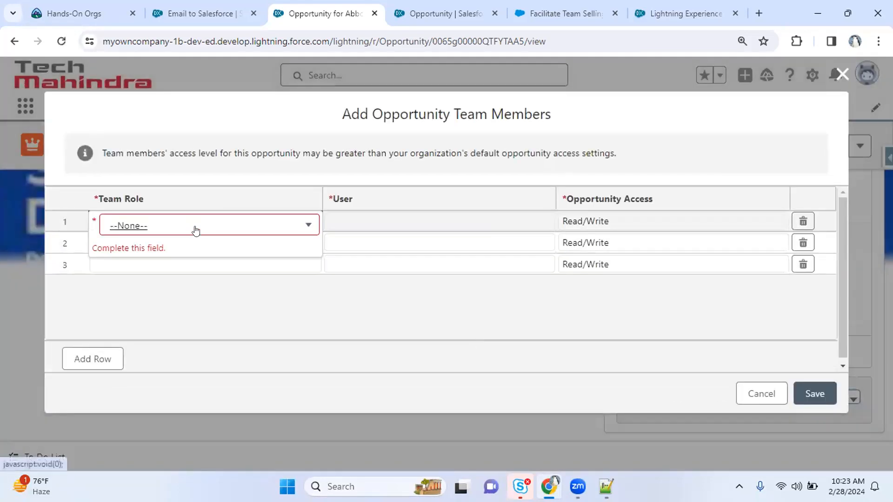
{"action": "left_click", "coordinate": [195, 231]}
{"action": "left_click", "coordinate": [191, 259]}
Choose the user for the team member, keep Read/Write access, and save
{"action": "left_click", "coordinate": [368, 216]}
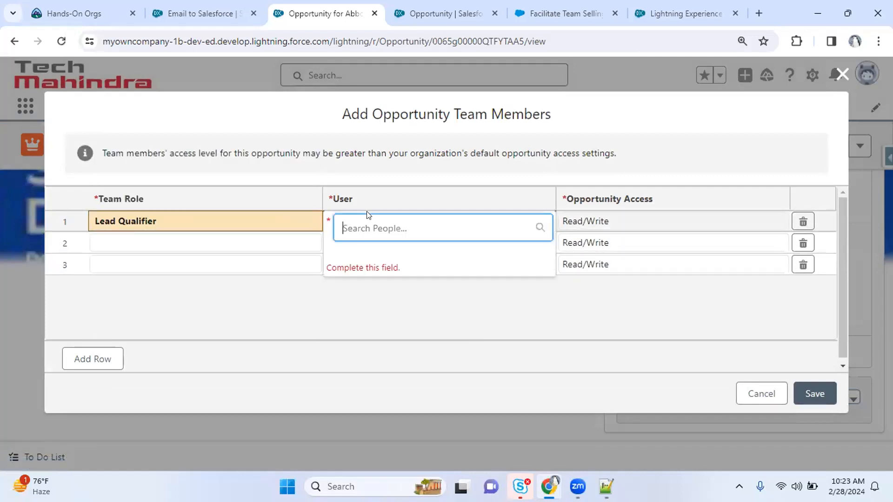
{"action": "left_click", "coordinate": [382, 259]}
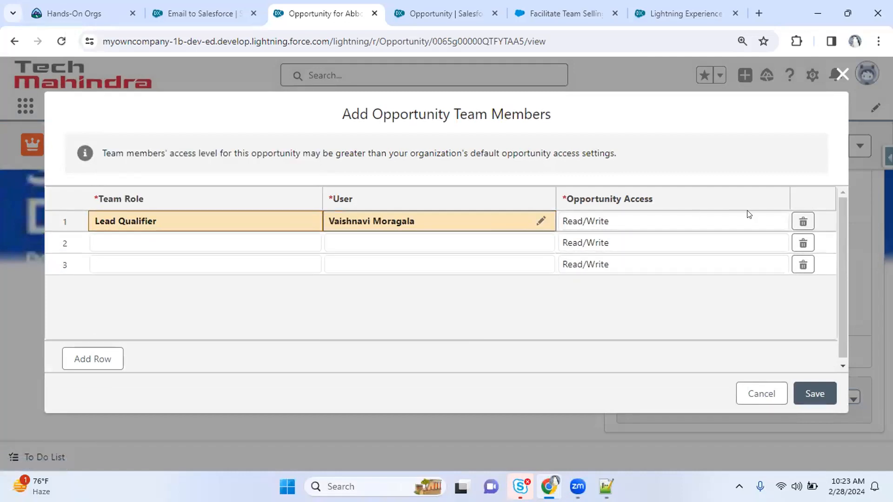
{"action": "left_click", "coordinate": [700, 223]}
{"action": "left_click", "coordinate": [645, 226]}
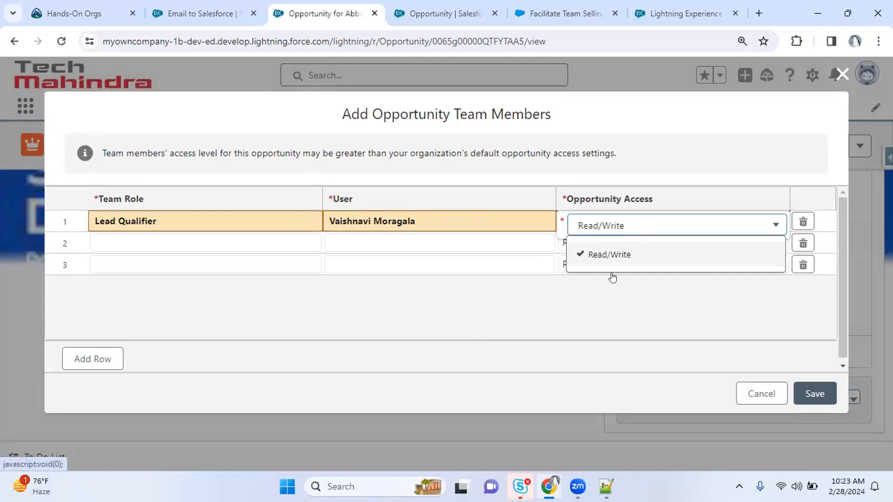
{"action": "left_click", "coordinate": [450, 328]}
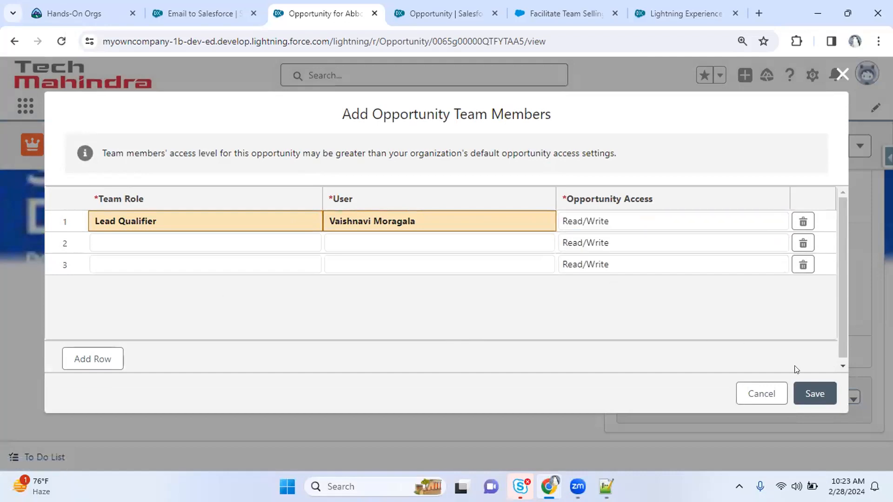
{"action": "left_click", "coordinate": [808, 400]}
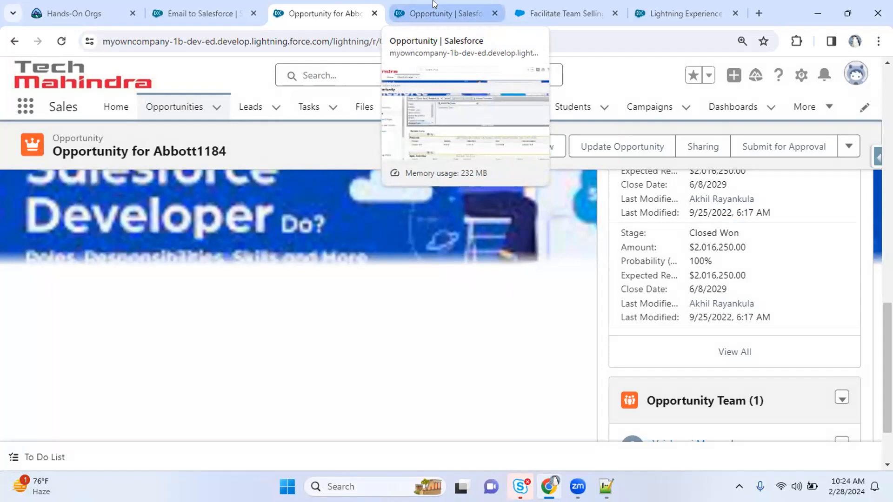
{"action": "left_click", "coordinate": [432, 5]}
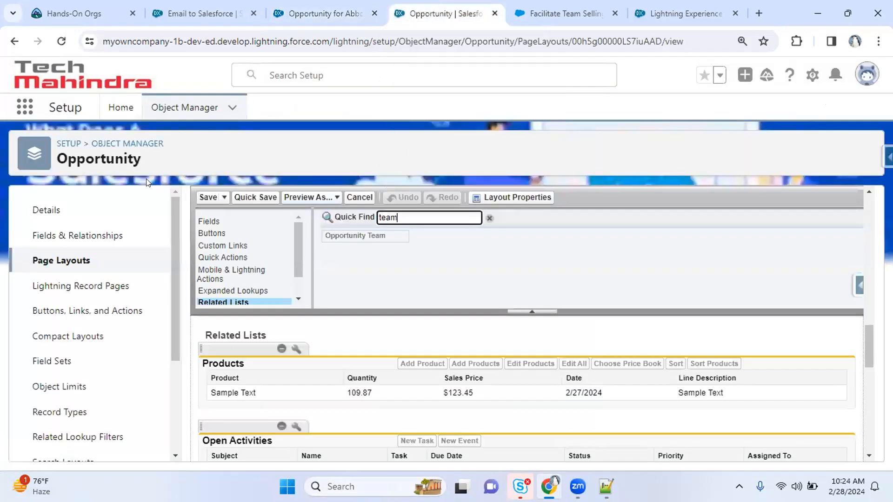
{"action": "left_click", "coordinate": [122, 107]}
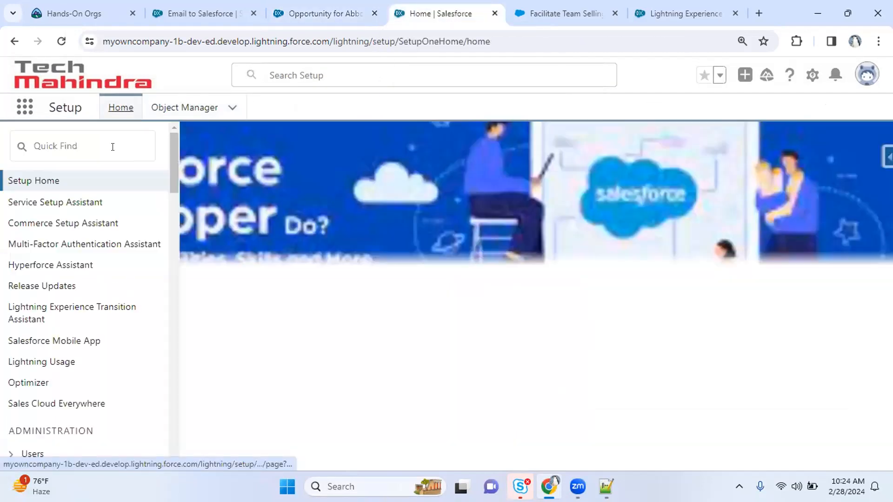
{"action": "type", "text": "case"}
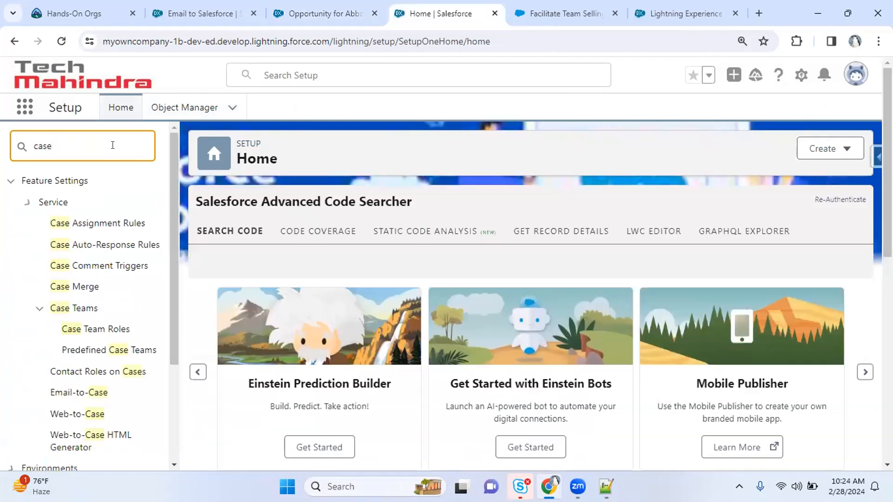
{"action": "type", "text": " tea"}
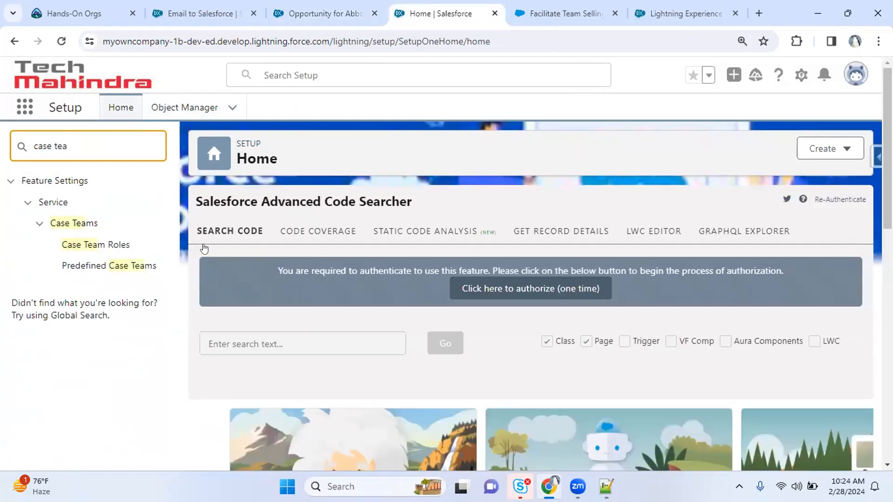
{"action": "left_click", "coordinate": [120, 245]}
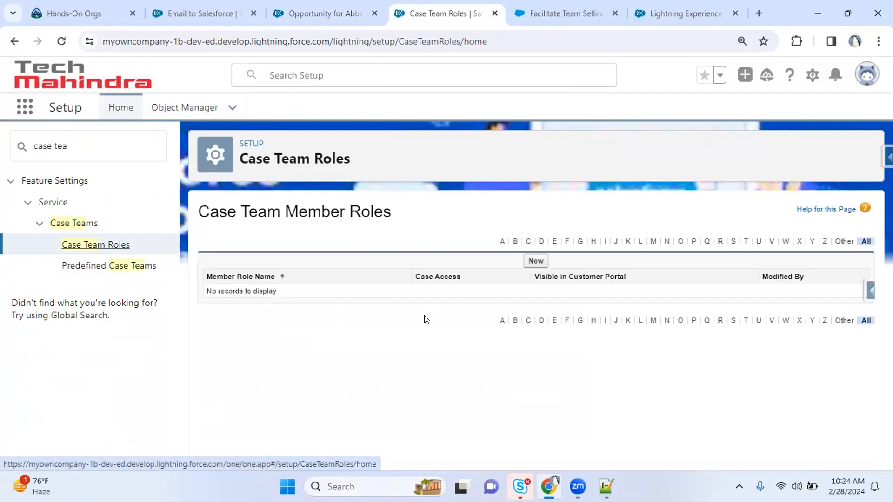
{"action": "left_click", "coordinate": [141, 267]}
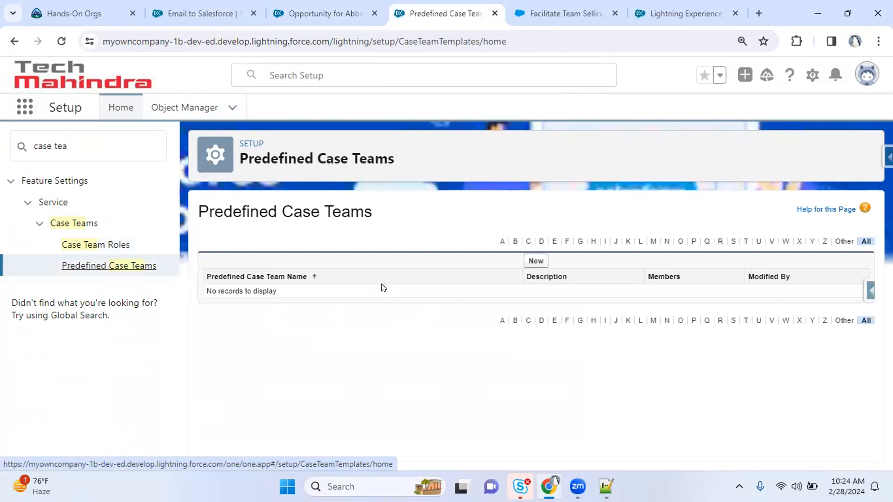
{"action": "left_click", "coordinate": [120, 145]}
{"action": "type", "text": "ms"}
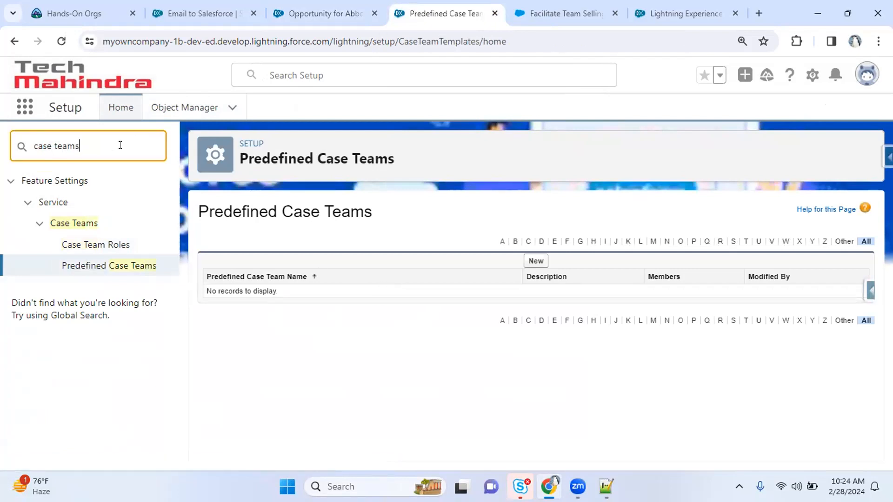
{"action": "left_click", "coordinate": [106, 244]}
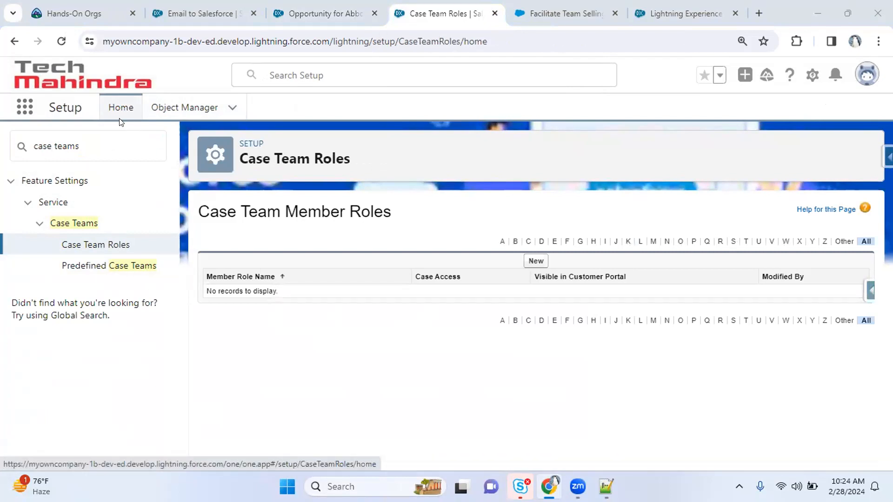
{"action": "left_click", "coordinate": [338, 5]}
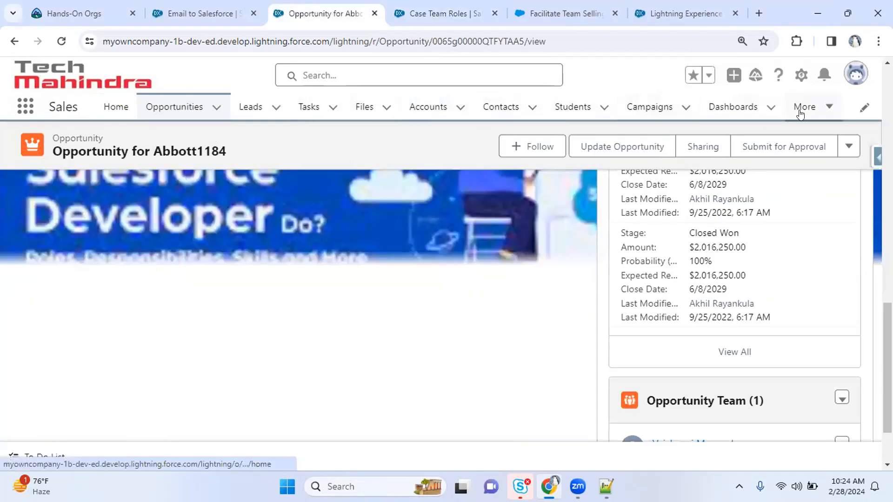
Open the '20 Bicycles got broken' case from the Cases list and show its related lists
{"action": "left_click", "coordinate": [814, 108]}
{"action": "left_click", "coordinate": [734, 263]}
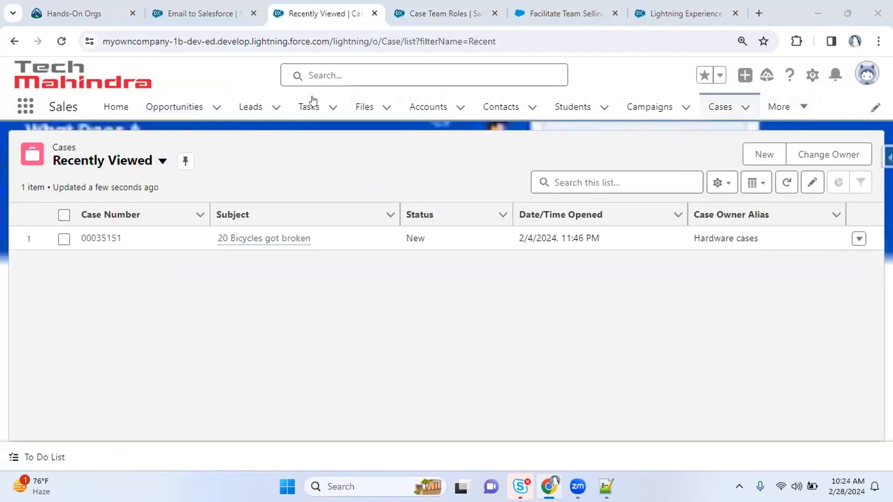
{"action": "left_click", "coordinate": [99, 237]}
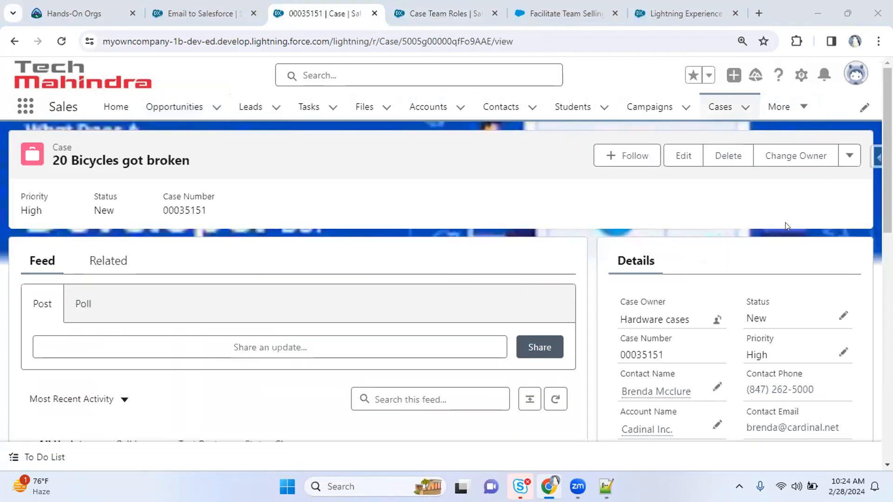
{"action": "left_click", "coordinate": [114, 261]}
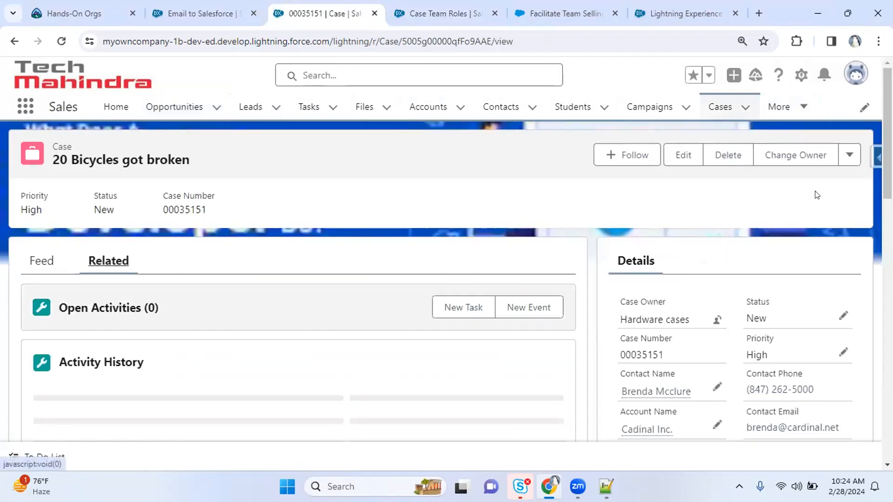
Look over the case, then return to the Email to Salesforce setup page
{"action": "scroll", "coordinate": [298, 302], "scroll_direction": "down", "scroll_amount": 8}
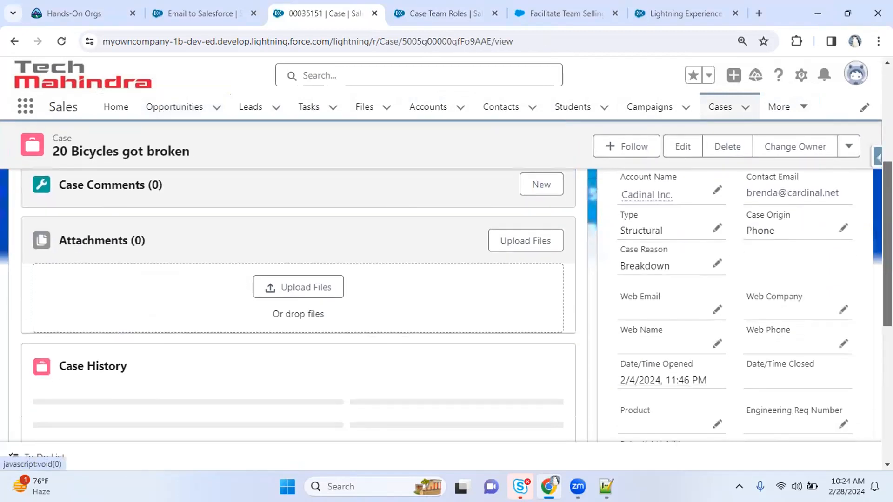
{"action": "scroll", "coordinate": [297, 303], "scroll_direction": "up", "scroll_amount": 10}
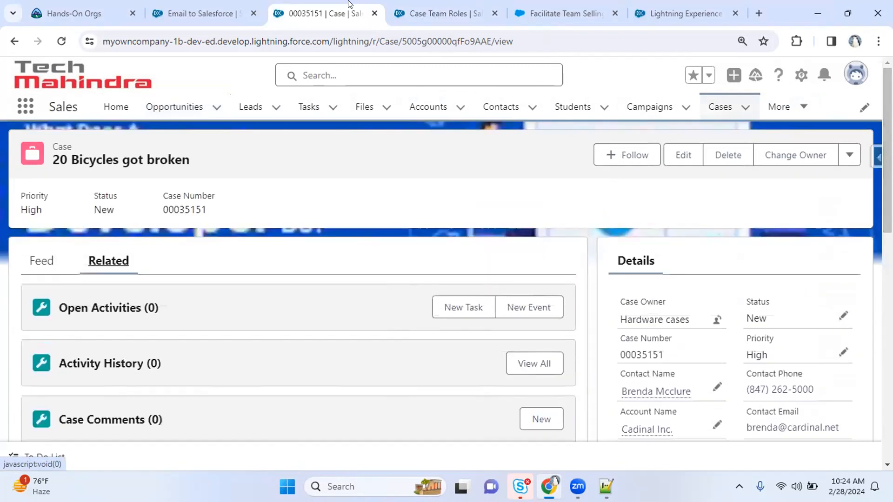
{"action": "left_click", "coordinate": [193, 7]}
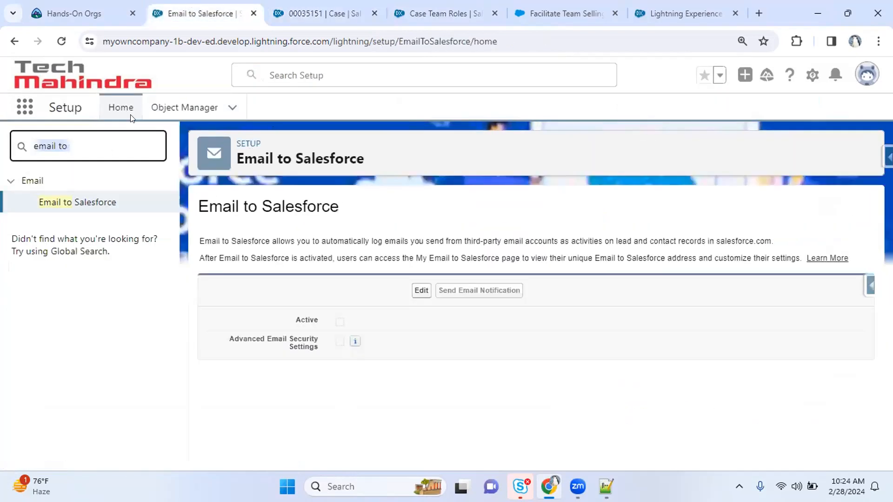
Search Setup Quick Find for 'case' and open the Predefined Case Teams page
{"action": "left_click", "coordinate": [318, 3]}
{"action": "left_click", "coordinate": [440, 2]}
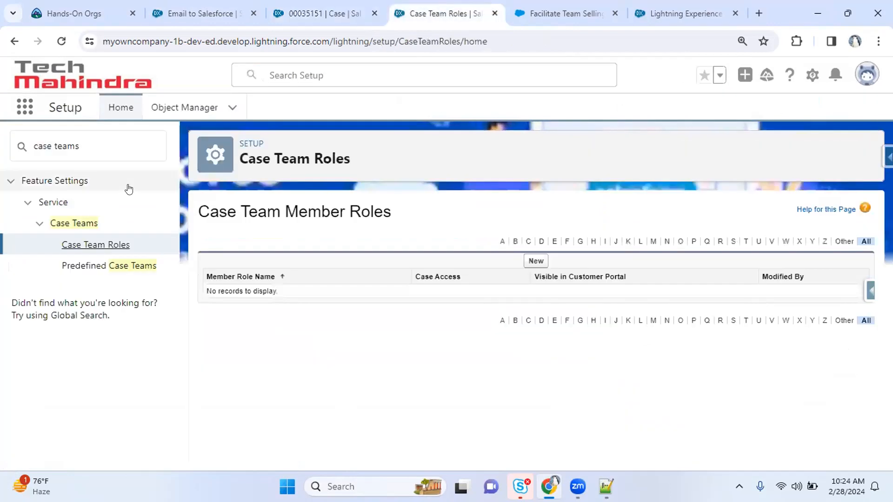
{"action": "left_click_drag", "start_coordinate": [93, 143], "coordinate": [1, 142]}
{"action": "type", "text": "case"}
{"action": "key", "text": "BackSpace"}
{"action": "key", "text": "BackSpace"}
{"action": "key", "text": "BackSpace"}
{"action": "key", "text": "BackSpace"}
{"action": "type", "text": "case te"}
{"action": "key", "text": "BackSpace"}
{"action": "key", "text": "BackSpace"}
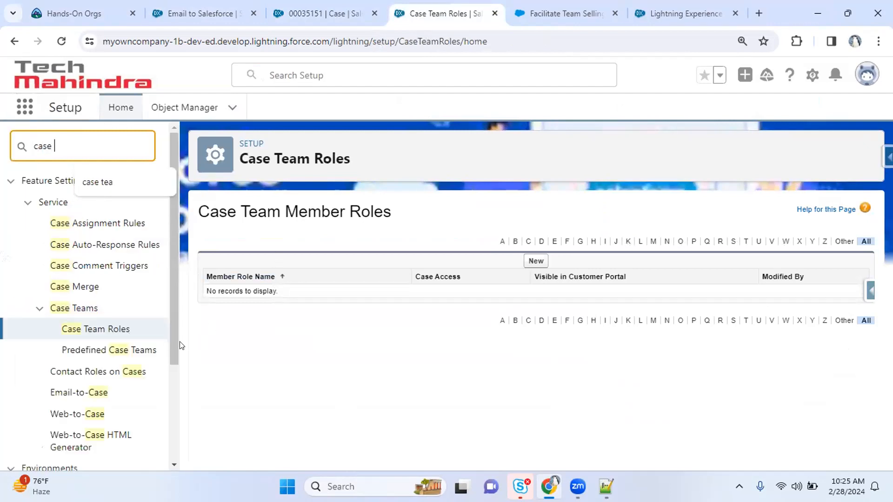
{"action": "left_click_drag", "start_coordinate": [173, 335], "coordinate": [173, 358]}
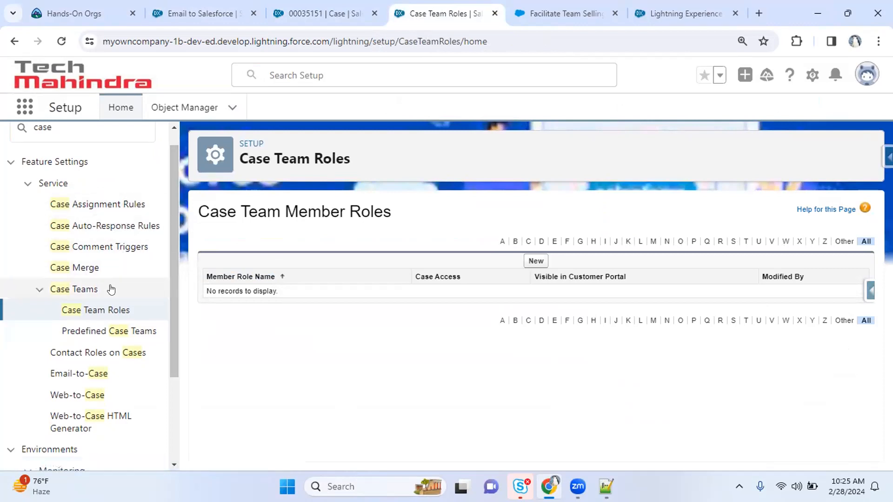
{"action": "left_click", "coordinate": [123, 332]}
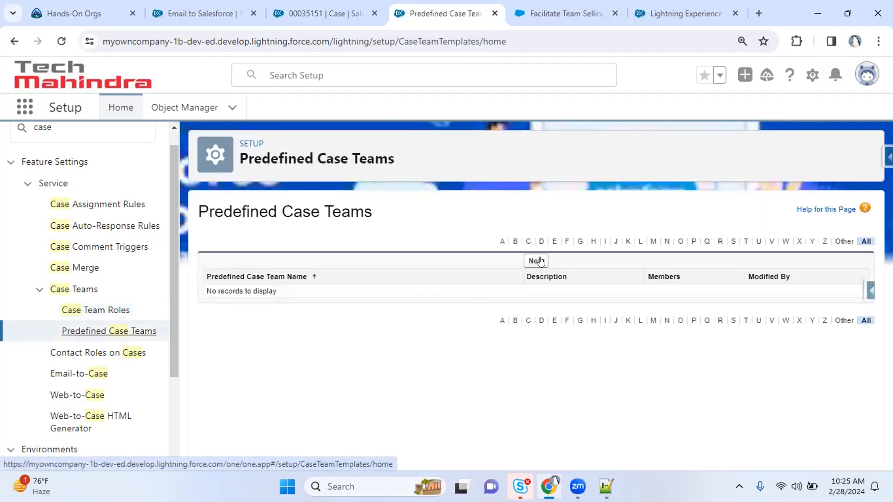
Start a new predefined case team named 'Demo Learning' and pick two users as members
{"action": "left_click", "coordinate": [537, 261]}
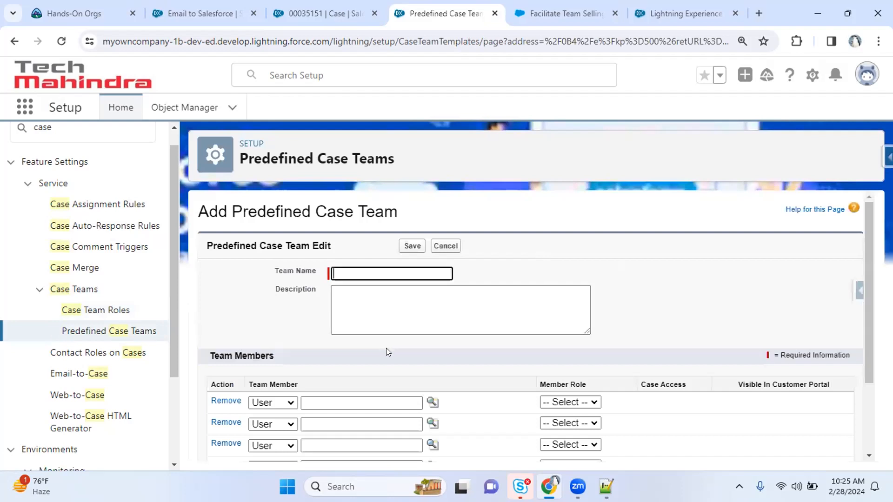
{"action": "left_click", "coordinate": [424, 275]}
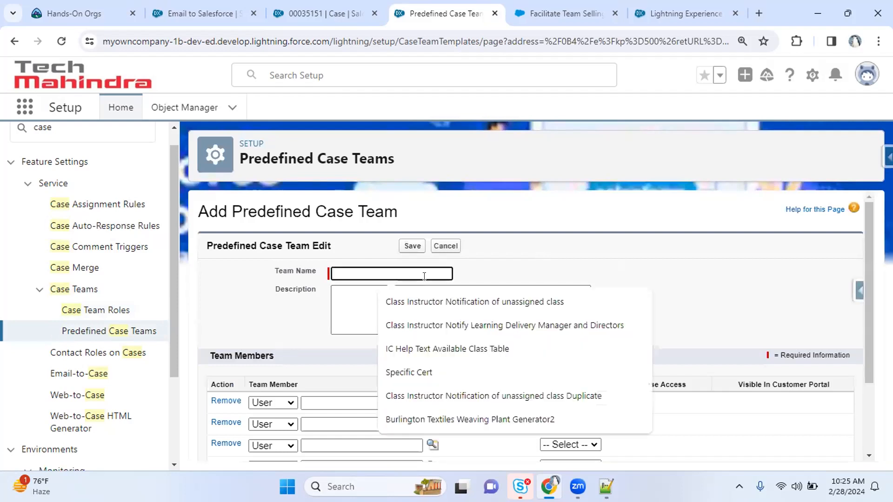
{"action": "type", "text": "Demo Learning"}
{"action": "key", "text": "Tab"}
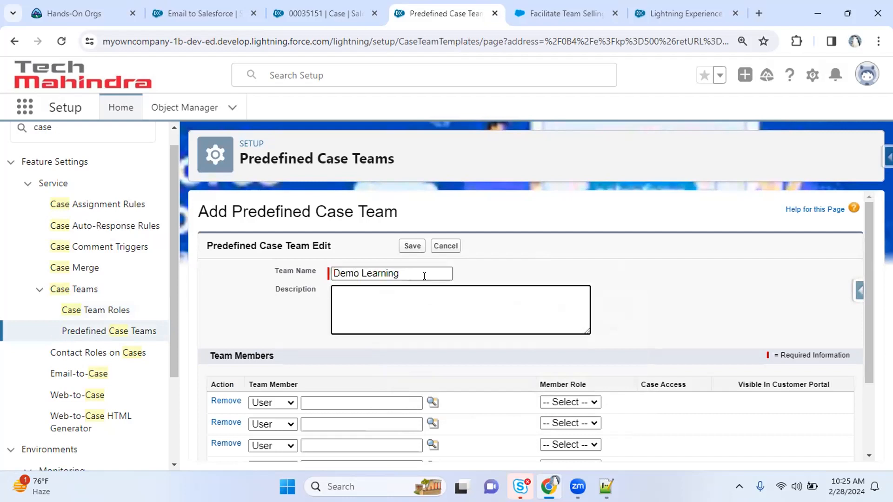
{"action": "left_click", "coordinate": [432, 402]}
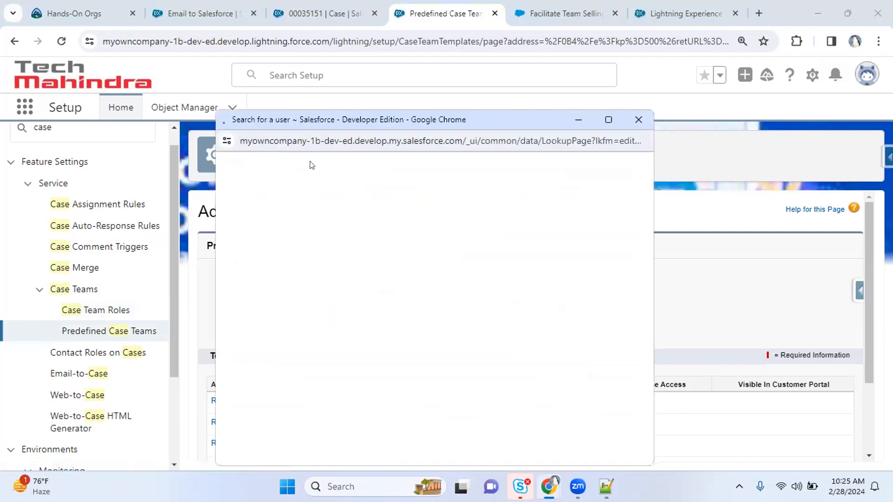
{"action": "left_click", "coordinate": [260, 279]}
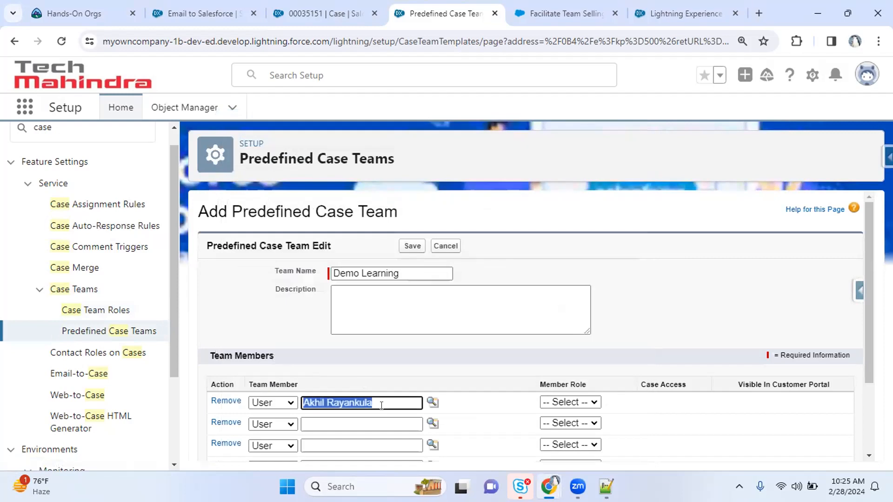
{"action": "left_click", "coordinate": [433, 423]}
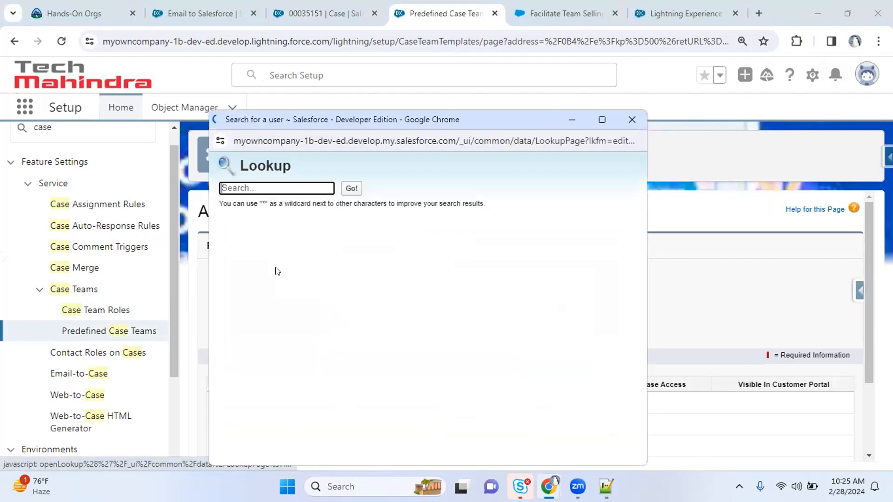
{"action": "left_click", "coordinate": [244, 295]}
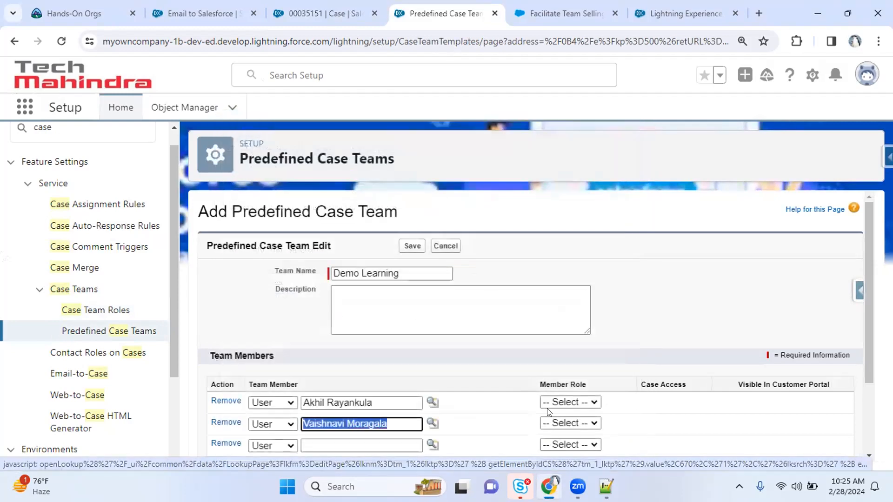
Try saving the team, find the member role choices empty, and leave for Case Team Roles
{"action": "left_click", "coordinate": [569, 404]}
{"action": "left_click", "coordinate": [635, 403]}
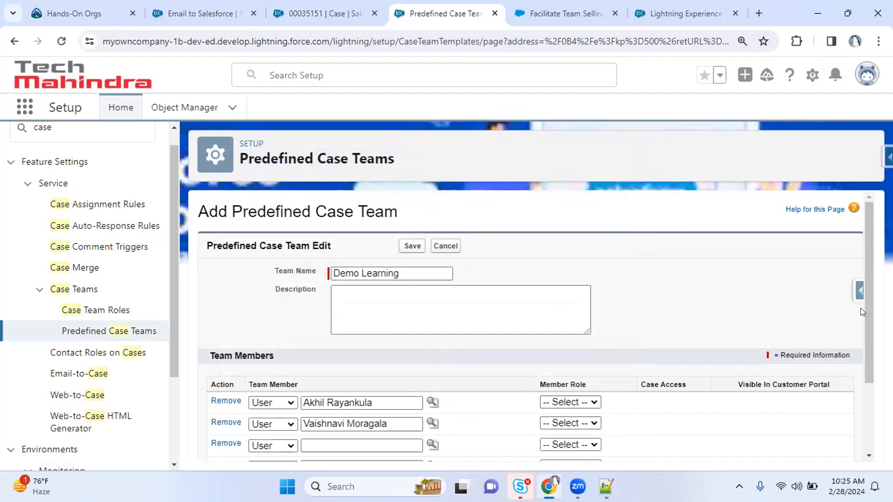
{"action": "left_click_drag", "start_coordinate": [870, 358], "coordinate": [866, 457]}
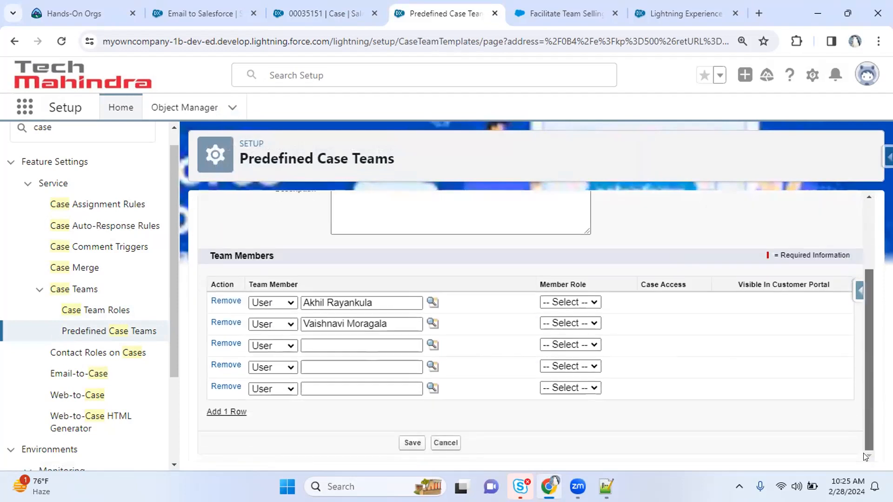
{"action": "left_click", "coordinate": [412, 443]}
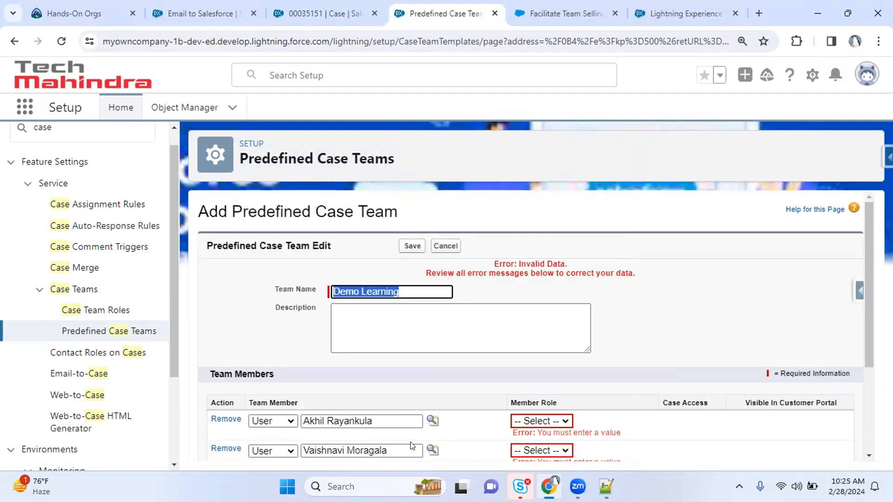
{"action": "left_click", "coordinate": [544, 420]}
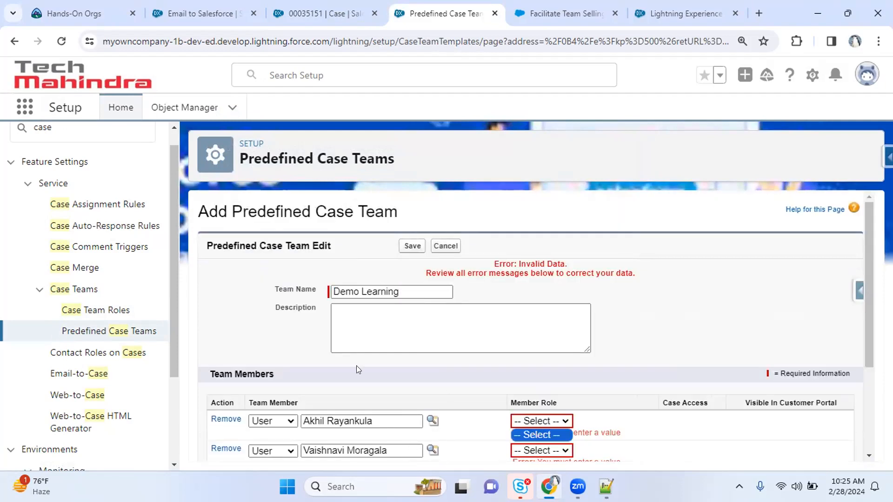
{"action": "left_click", "coordinate": [110, 313]}
Create the 'Hardware support engineer' case team role with Read Only case access
{"action": "left_click", "coordinate": [109, 311]}
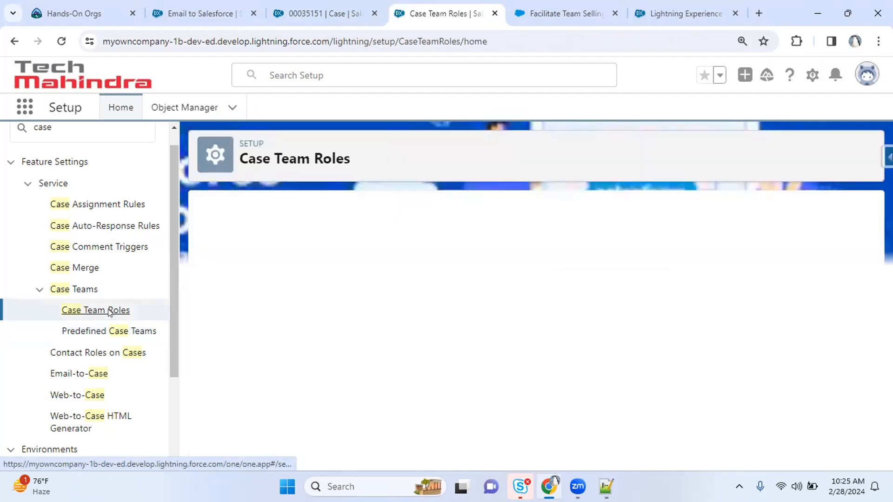
{"action": "left_click", "coordinate": [537, 262]}
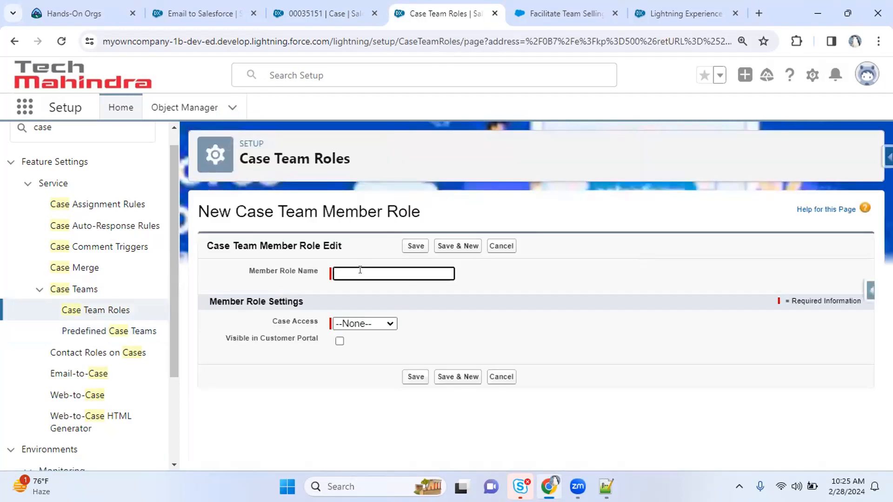
{"action": "left_click", "coordinate": [360, 270]}
{"action": "type", "text": "Hardware support engineer"}
{"action": "key", "text": "Tab"}
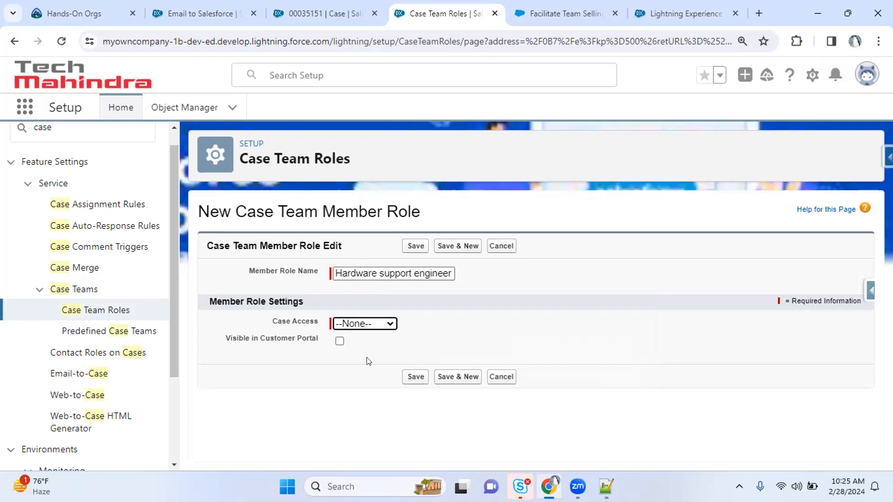
{"action": "left_click", "coordinate": [367, 323]}
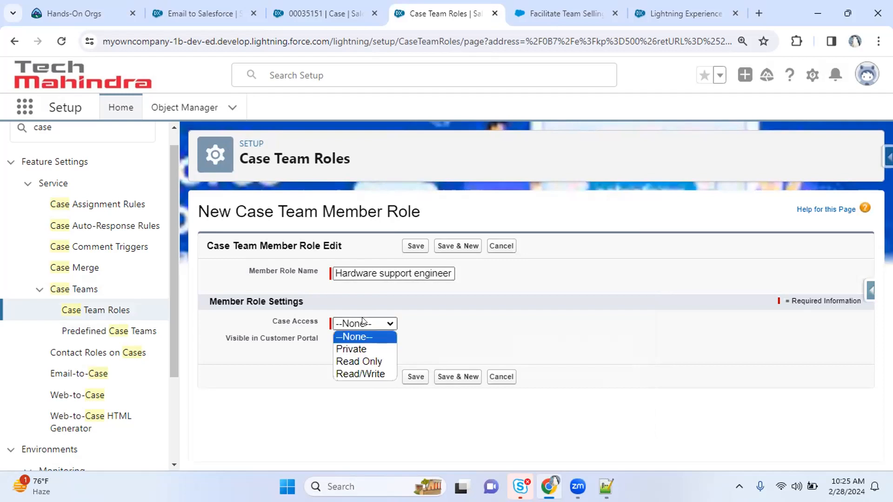
{"action": "left_click", "coordinate": [357, 359]}
{"action": "left_click", "coordinate": [458, 376]}
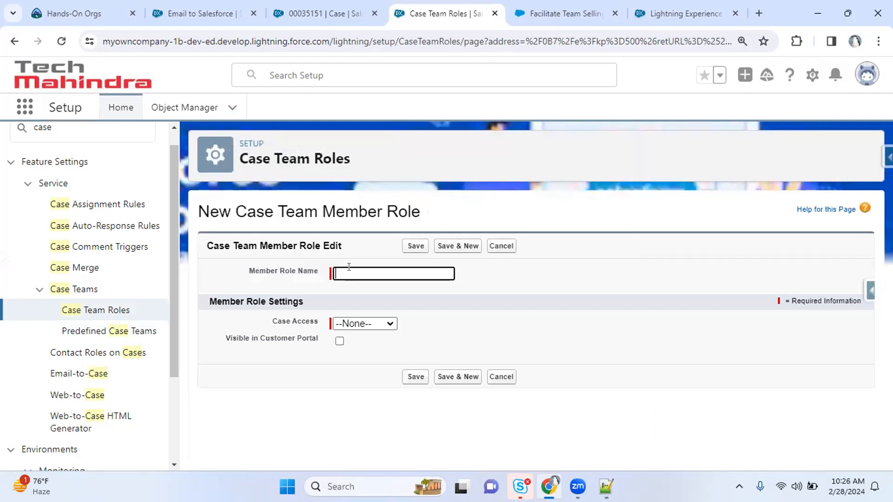
Create the 'Software support specialist' case team role with Read/Write case access
{"action": "type", "text": "Software support spec"}
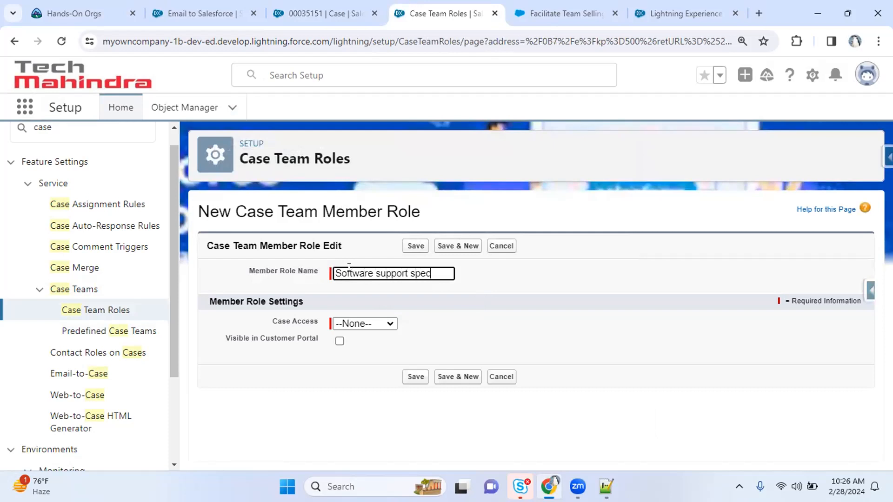
{"action": "type", "text": "ialist"}
{"action": "key", "text": "Tab"}
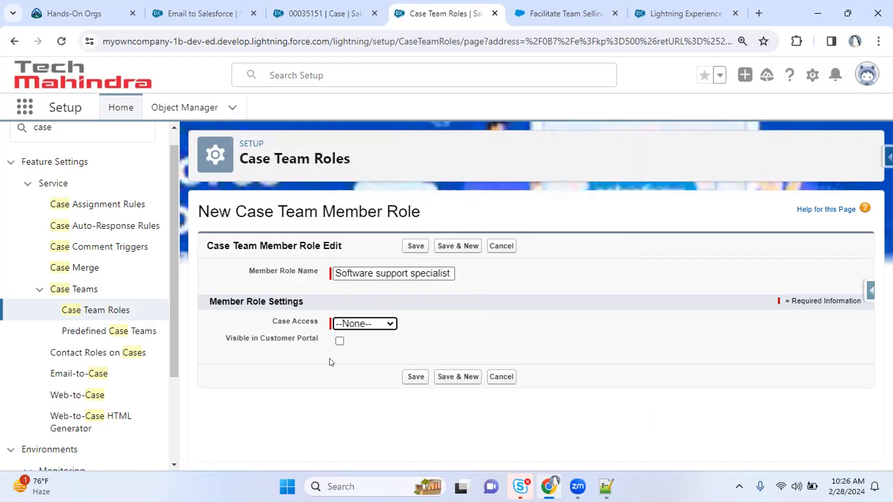
{"action": "key", "text": "Down"}
{"action": "key", "text": "Down"}
{"action": "key", "text": "Down"}
{"action": "left_click", "coordinate": [414, 380]}
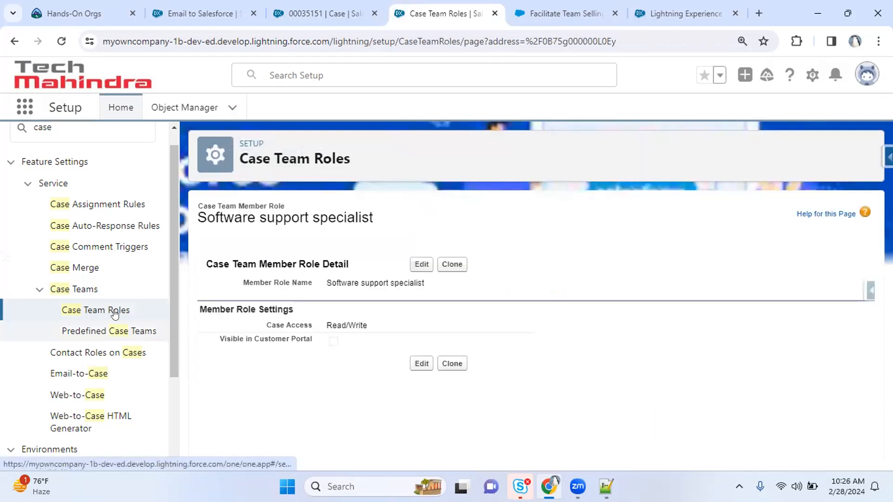
Start a new 'Demo Learning' case team with a first user as Hardware support engineer
{"action": "left_click", "coordinate": [150, 332]}
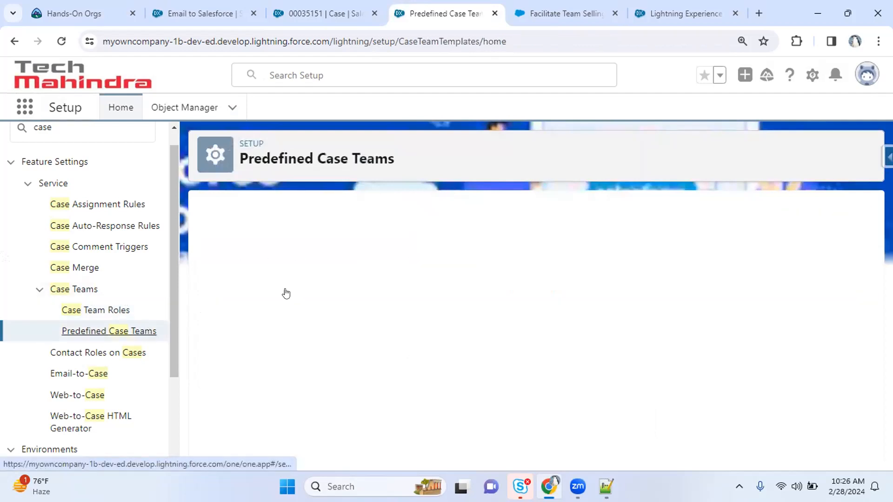
{"action": "left_click", "coordinate": [536, 262]}
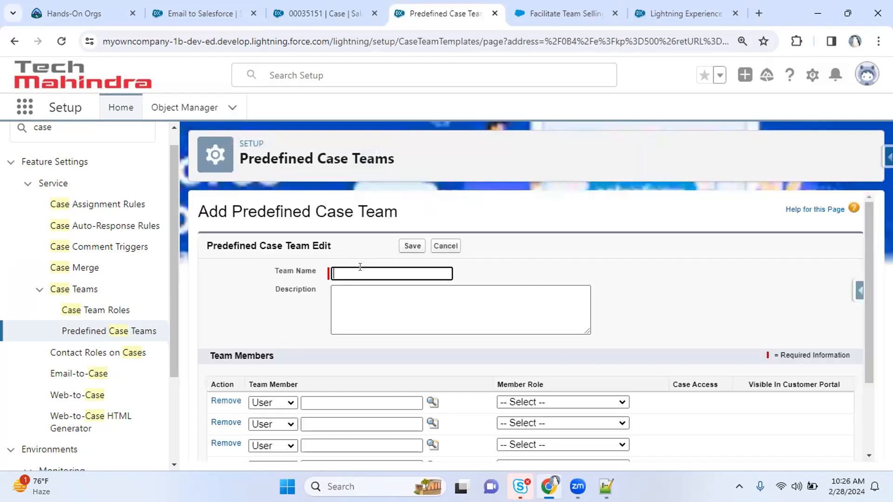
{"action": "type", "text": "Demo Learning"}
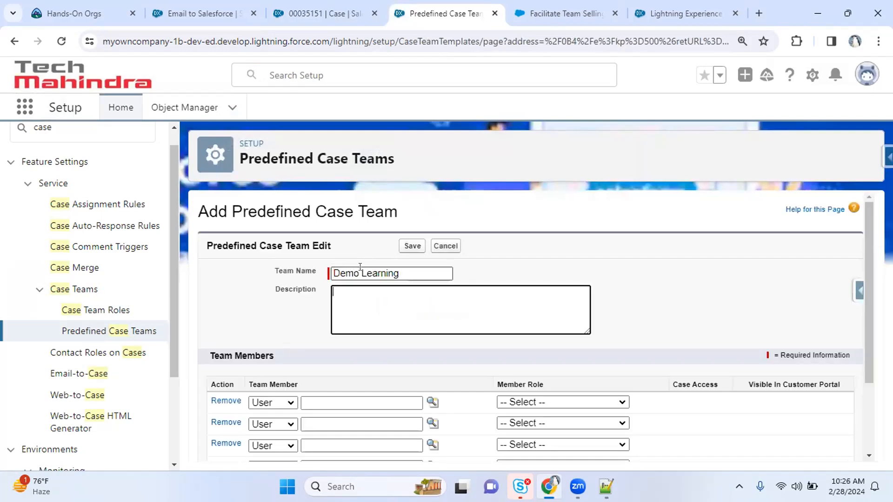
{"action": "scroll", "coordinate": [360, 270], "scroll_direction": "down", "scroll_amount": 2}
{"action": "left_click", "coordinate": [273, 303]}
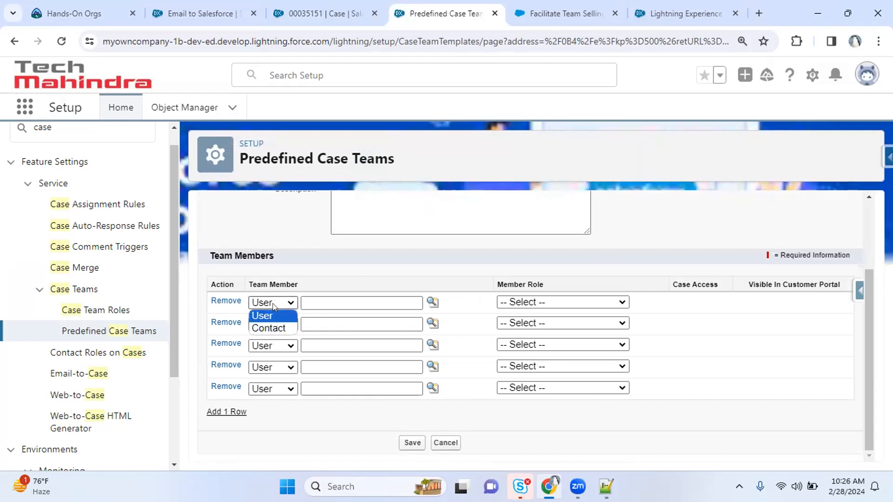
{"action": "left_click", "coordinate": [432, 302]}
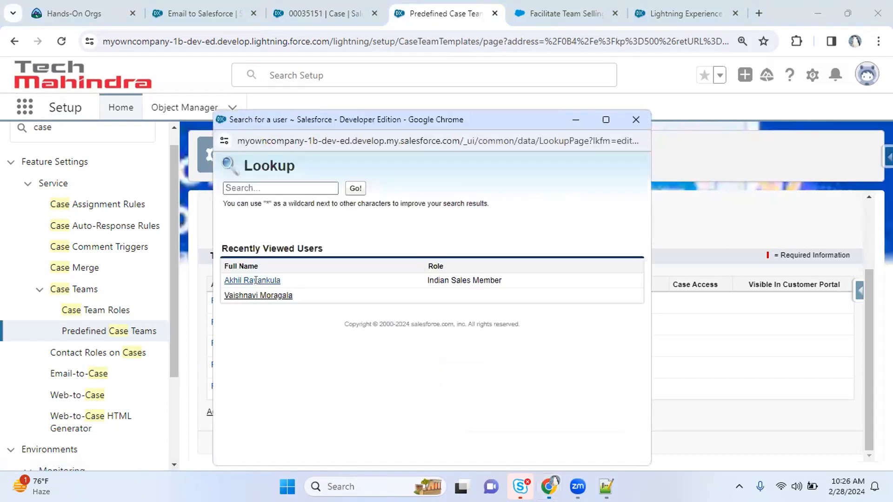
{"action": "left_click", "coordinate": [260, 280]}
{"action": "left_click", "coordinate": [558, 302]}
{"action": "left_click", "coordinate": [558, 328]}
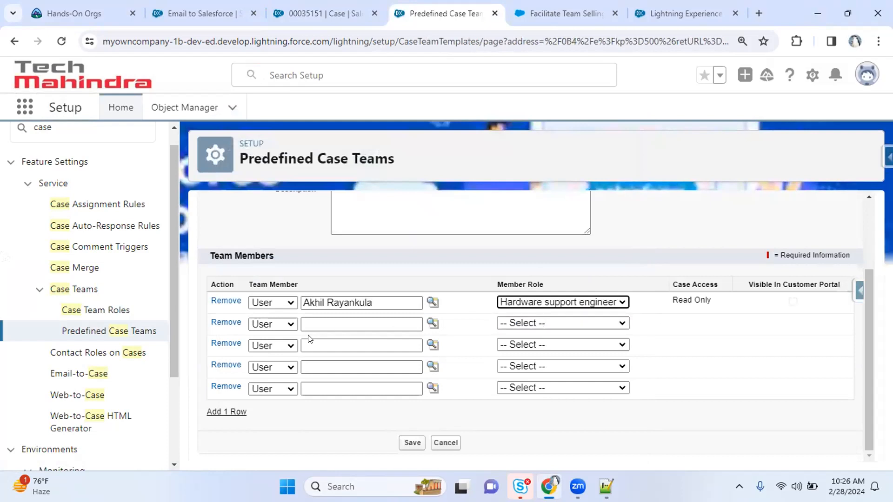
Look up and pick a second user as team member, keeping the type User
{"action": "left_click", "coordinate": [432, 323]}
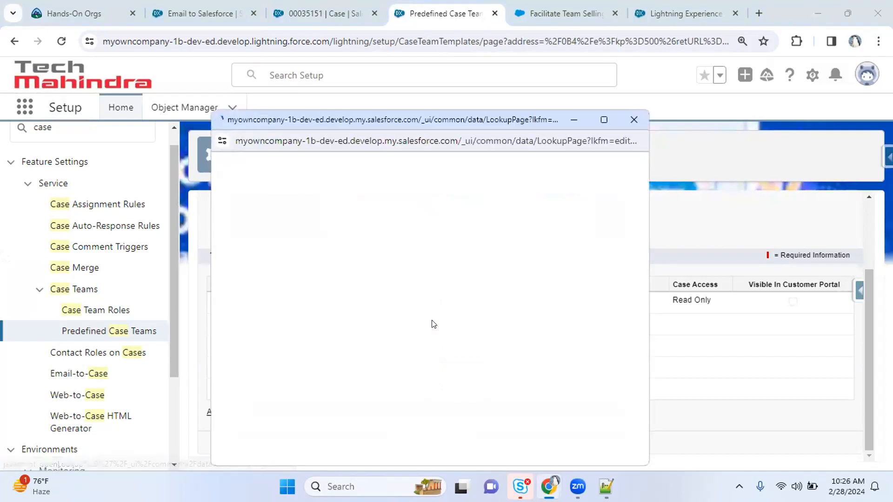
{"action": "left_click", "coordinate": [270, 295]}
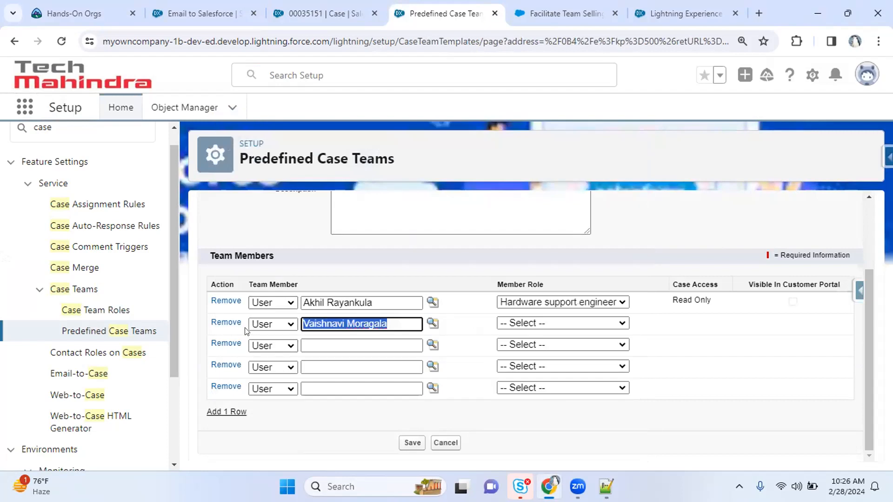
{"action": "left_click", "coordinate": [273, 324]}
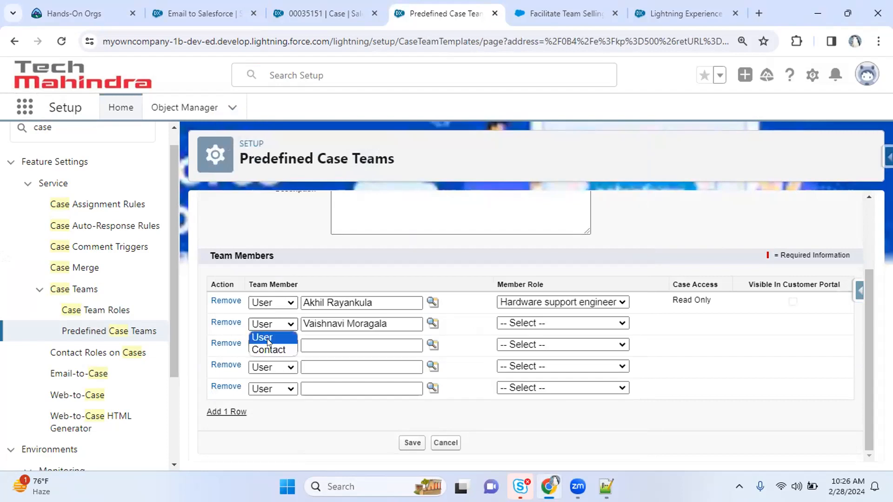
{"action": "left_click", "coordinate": [266, 338]}
{"action": "left_click", "coordinate": [272, 346]}
{"action": "left_click", "coordinate": [433, 323]}
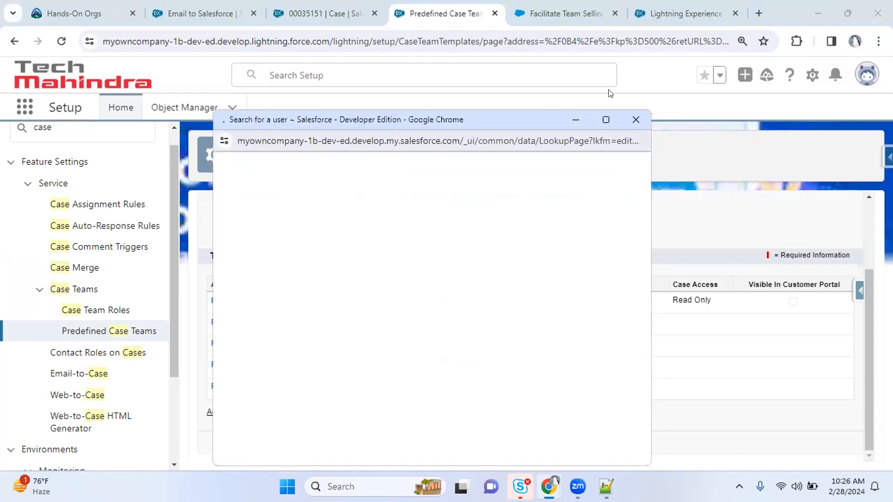
{"action": "left_click", "coordinate": [639, 114]}
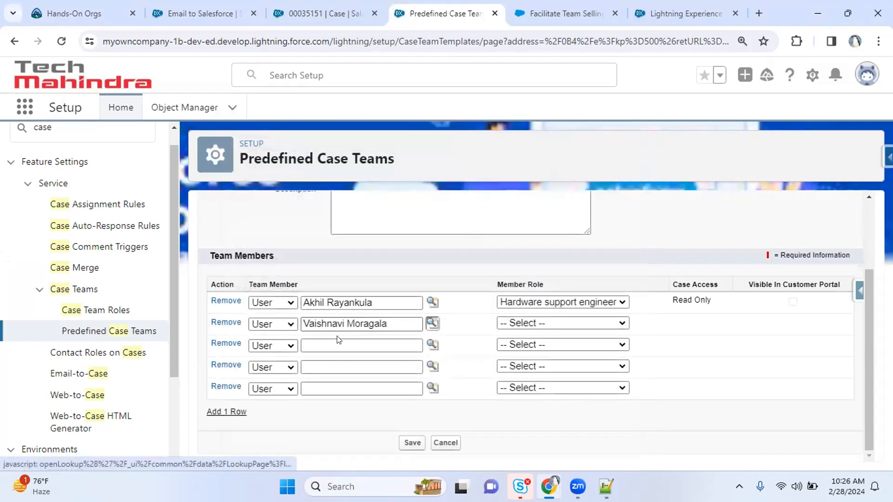
Try Contact as the second member's type, then switch it back to User
{"action": "left_click", "coordinate": [264, 327]}
{"action": "left_click", "coordinate": [269, 349]}
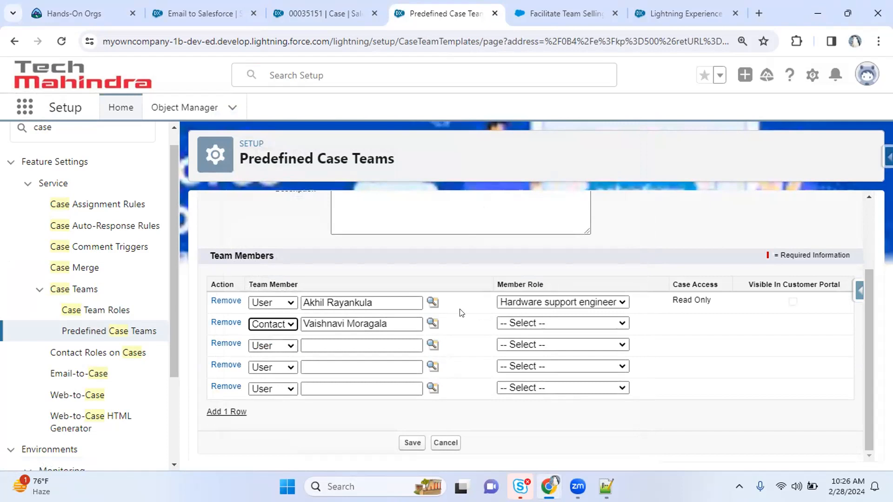
{"action": "left_click", "coordinate": [431, 323]}
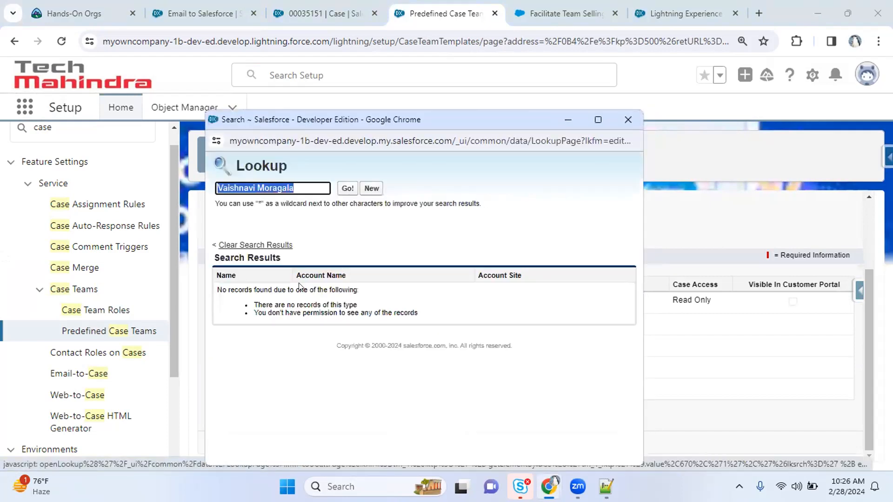
{"action": "key", "text": "BackSpace"}
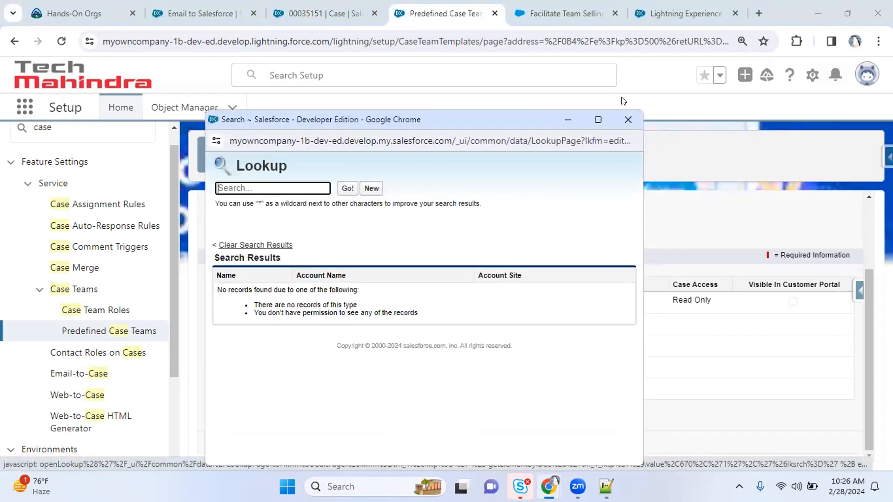
{"action": "left_click", "coordinate": [622, 114]}
{"action": "left_click", "coordinate": [273, 324]}
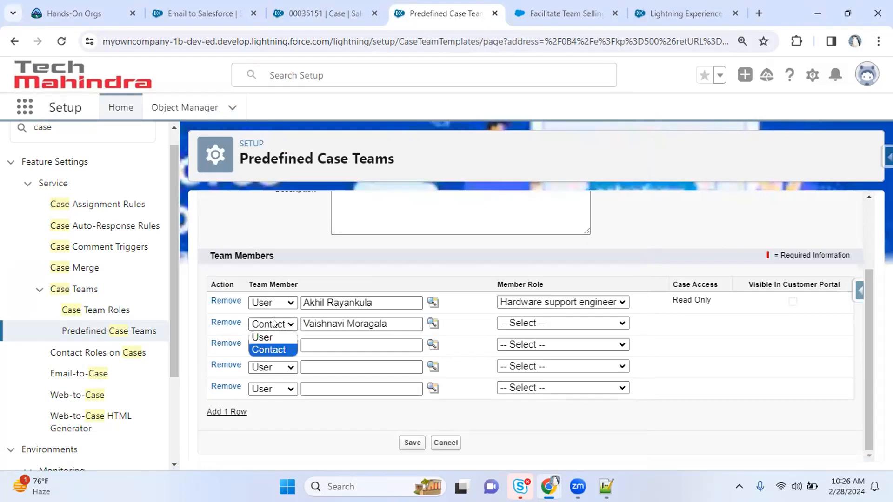
{"action": "left_click", "coordinate": [263, 337]}
Give the second member the Software support specialist role, save, and open Case Merge
{"action": "left_click", "coordinate": [553, 323]}
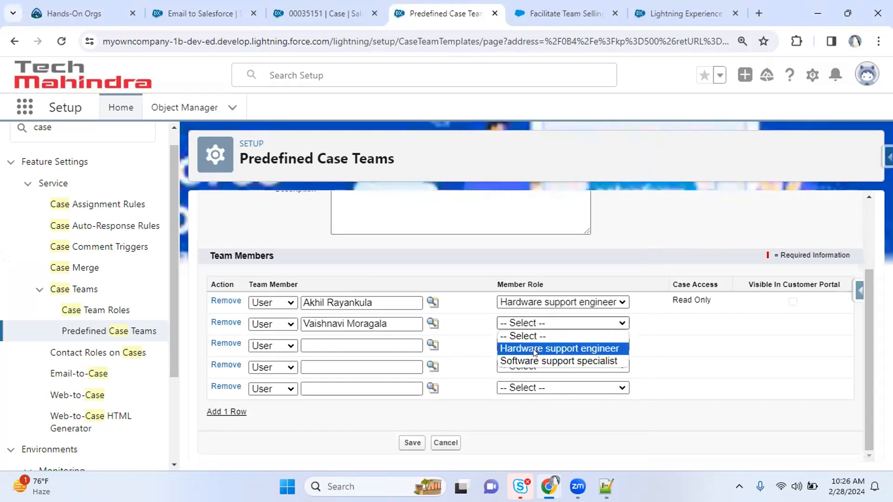
{"action": "left_click", "coordinate": [530, 361]}
{"action": "left_click", "coordinate": [412, 442]}
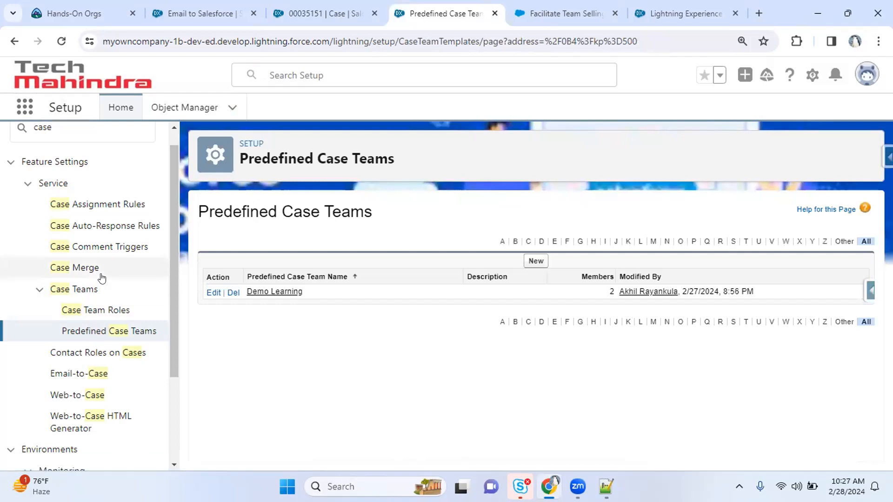
{"action": "left_click", "coordinate": [71, 269]}
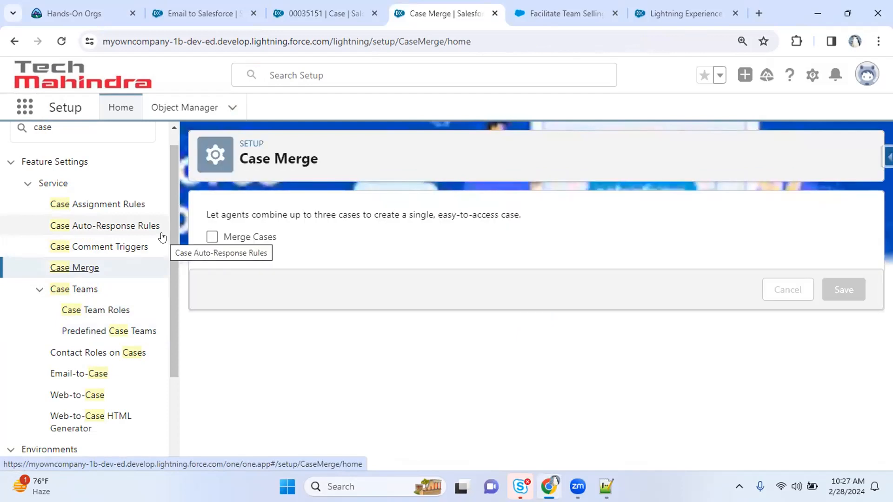
Enable Merge Cases, delete duplicate cases after merge, save, and return to the case tab
{"action": "left_click", "coordinate": [255, 239]}
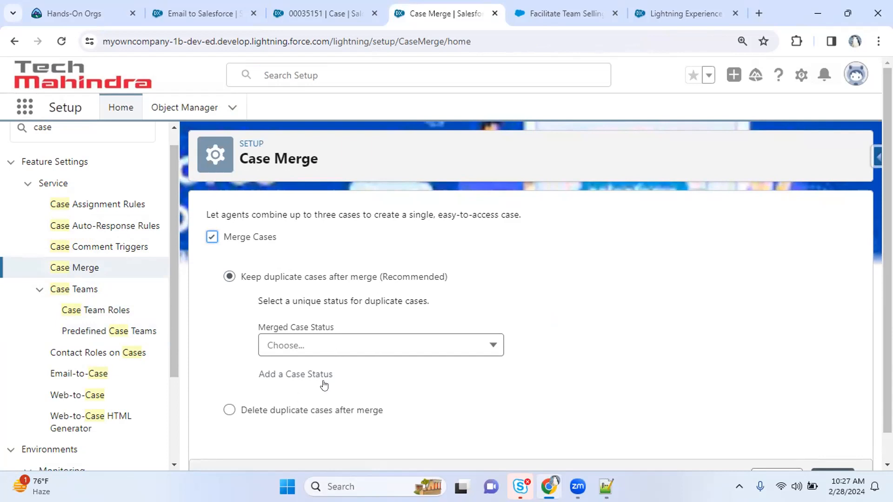
{"action": "left_click", "coordinate": [341, 349]}
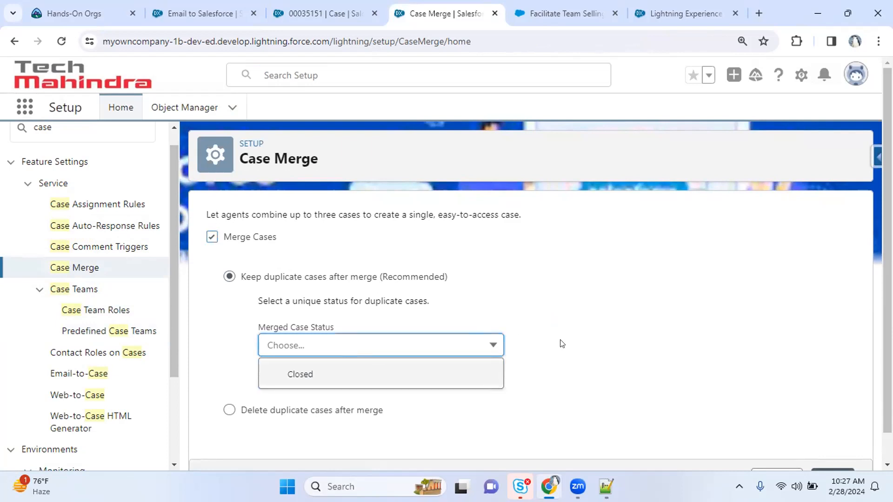
{"action": "left_click", "coordinate": [333, 385]}
{"action": "left_click", "coordinate": [460, 385]}
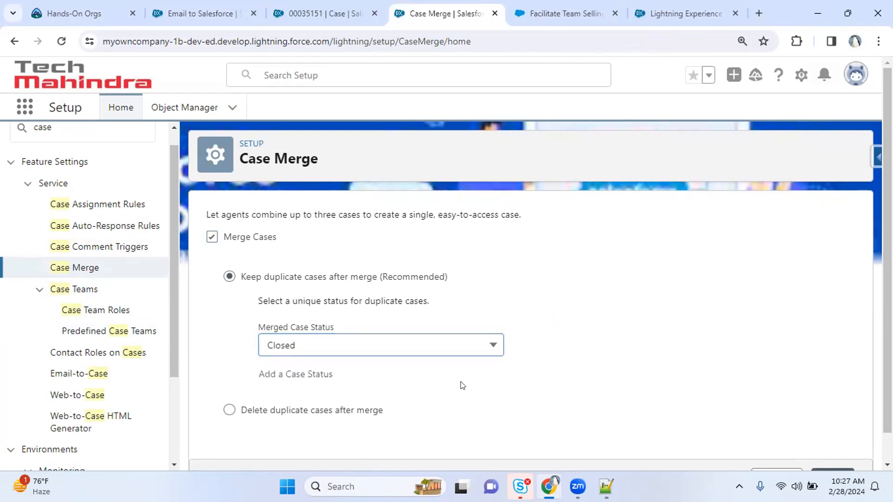
{"action": "left_click", "coordinate": [294, 408]}
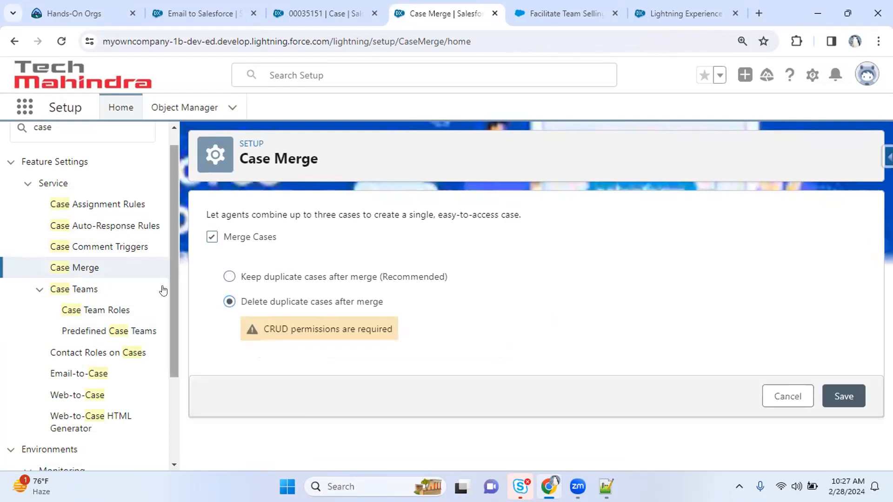
{"action": "left_click_drag", "start_coordinate": [255, 302], "coordinate": [288, 278]}
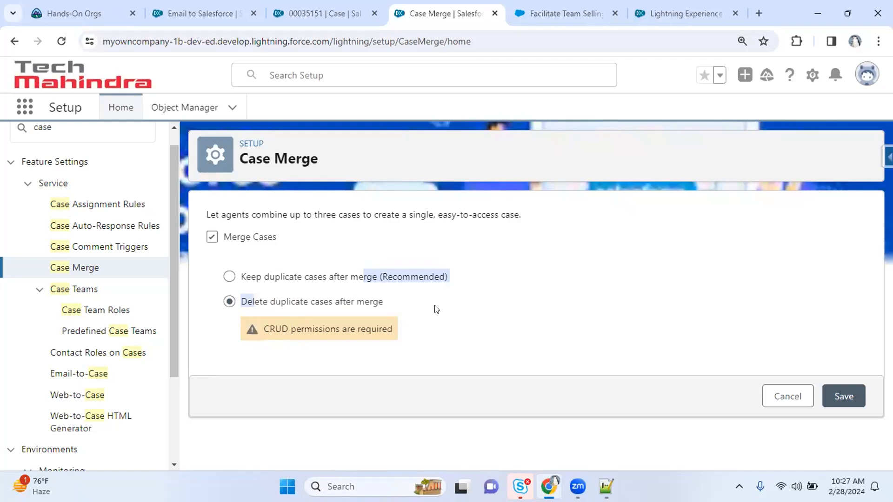
{"action": "left_click", "coordinate": [844, 396]}
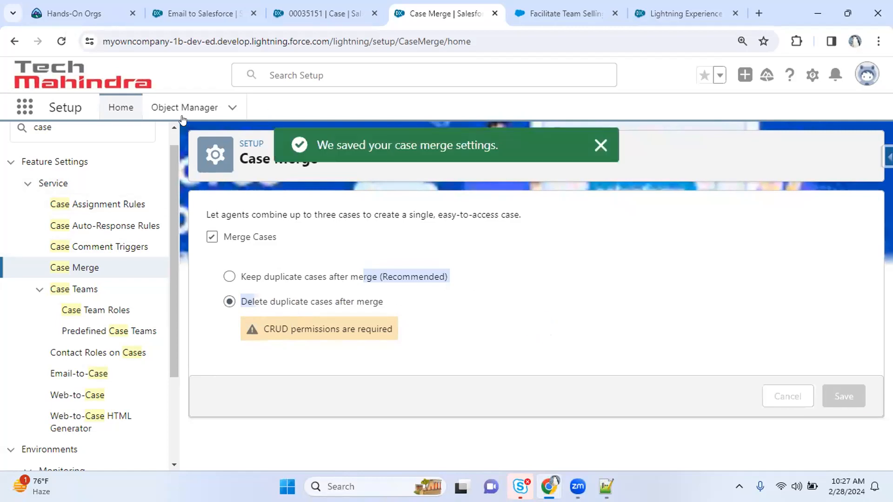
{"action": "left_click", "coordinate": [335, 12]}
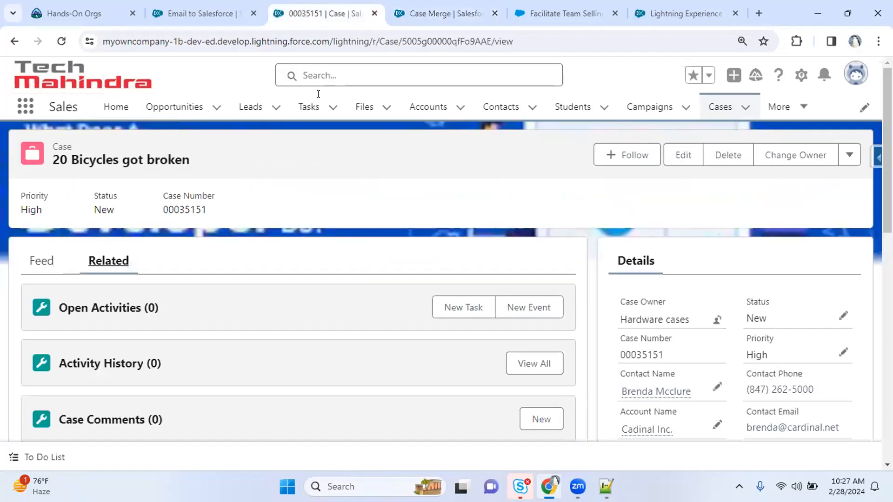
From the '20 Bicycles got broken' case, open the Case object in Object Manager via Edit Object
{"action": "left_click", "coordinate": [414, 19]}
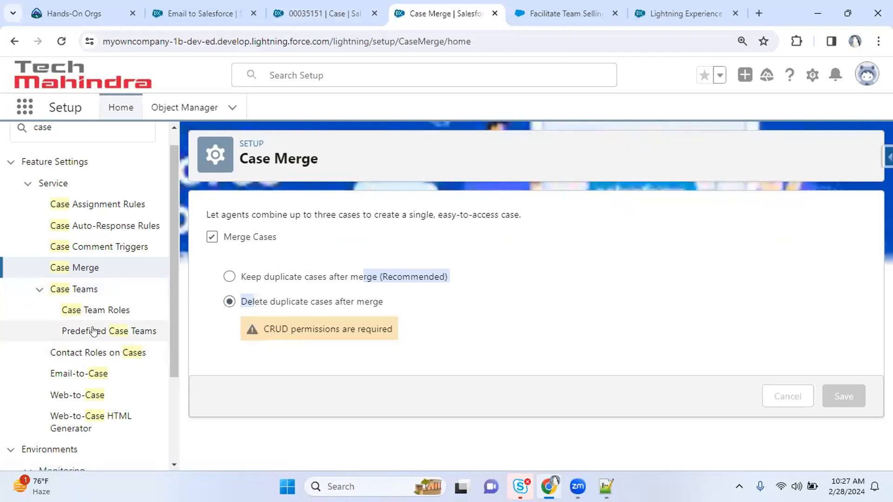
{"action": "left_click", "coordinate": [328, 5]}
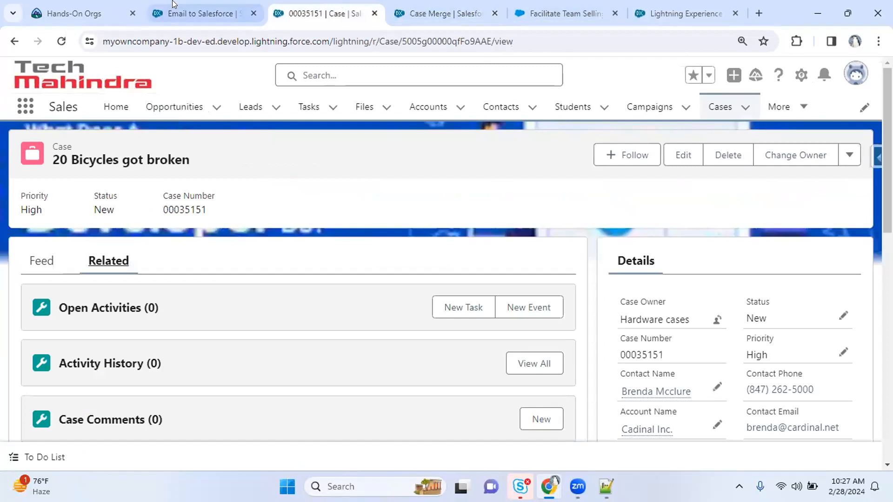
{"action": "left_click", "coordinate": [800, 74]}
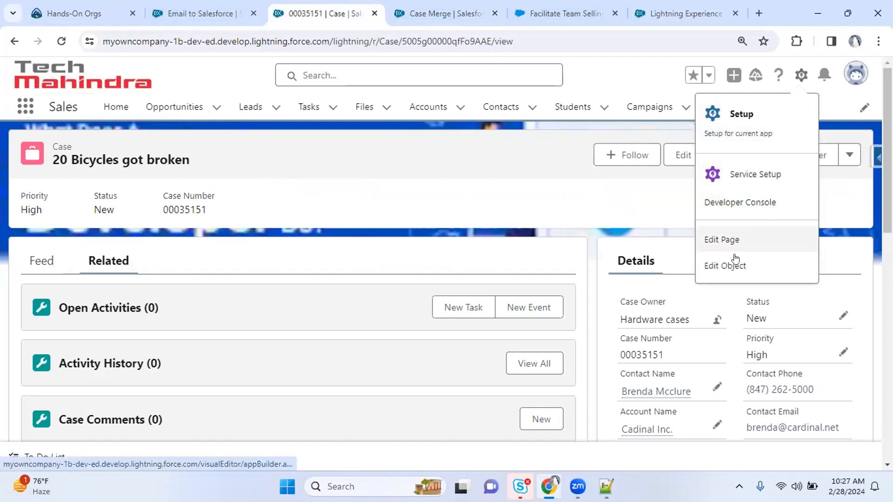
{"action": "left_click", "coordinate": [761, 238]}
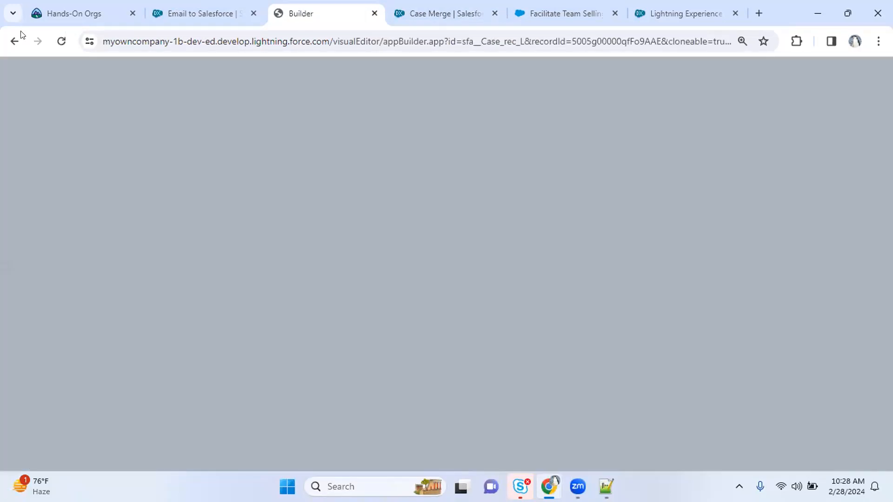
{"action": "left_click", "coordinate": [15, 41]}
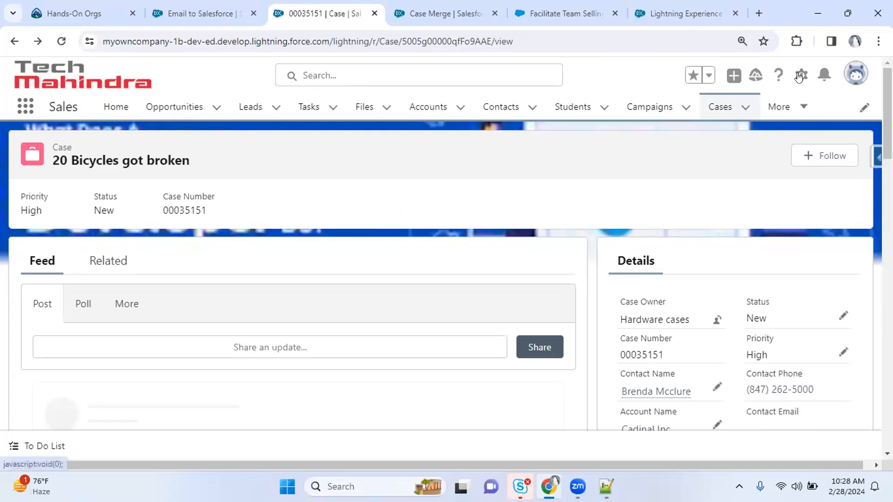
{"action": "left_click", "coordinate": [798, 77]}
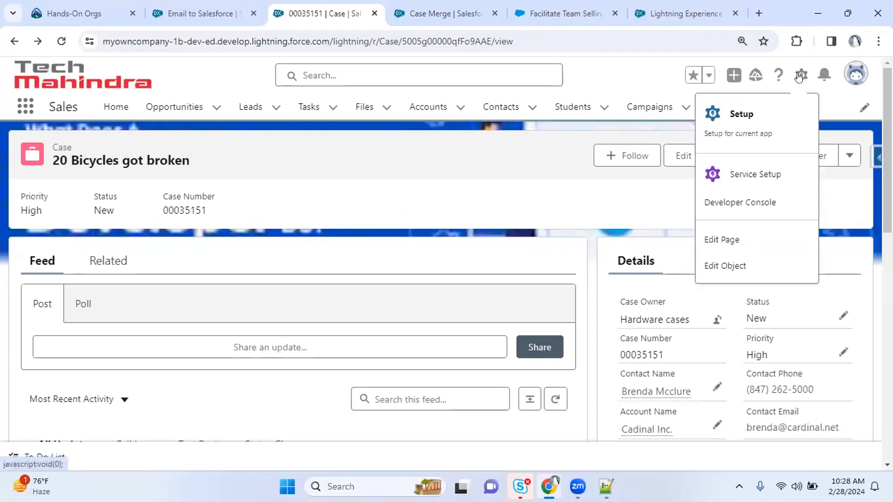
{"action": "left_click", "coordinate": [743, 259]}
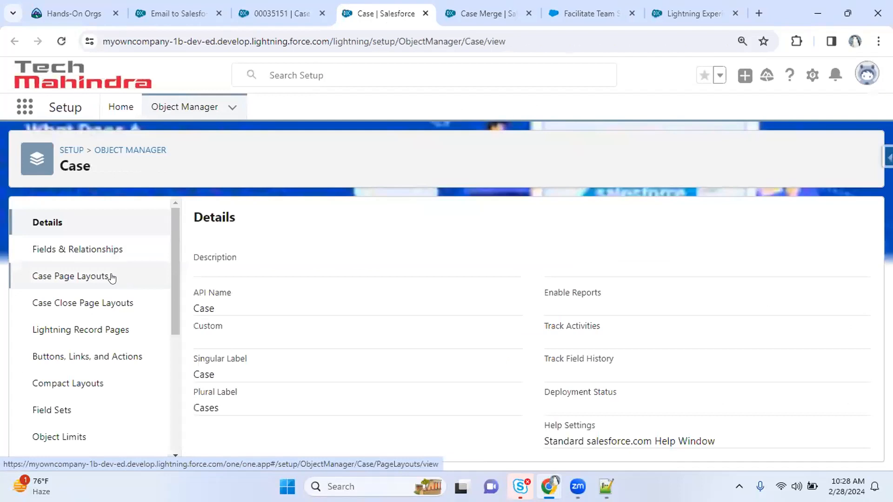
Open the Case Layout for editing from the Case page layouts
{"action": "left_click", "coordinate": [112, 278]}
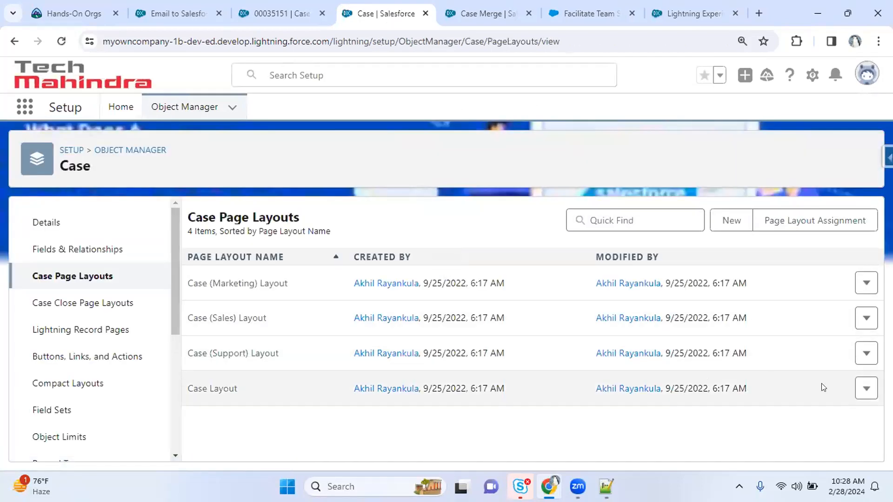
{"action": "left_click", "coordinate": [864, 389]}
{"action": "left_click", "coordinate": [826, 423]}
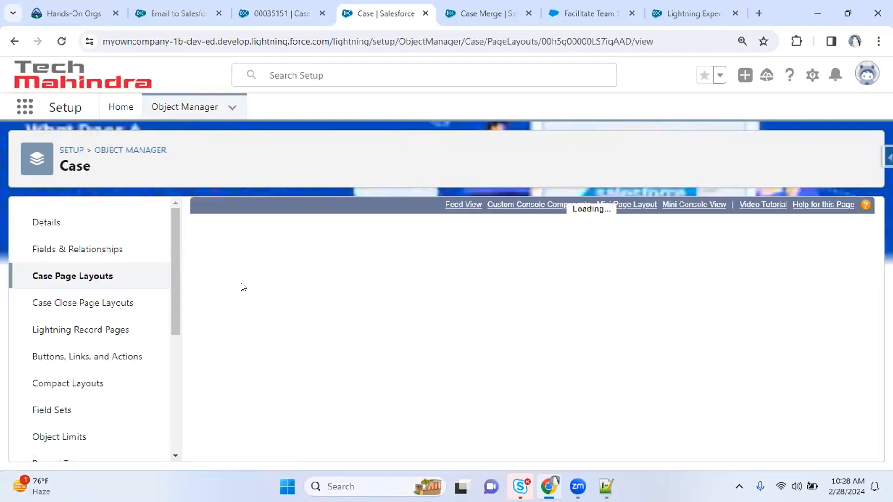
Add the Case Team related list above Solutions, save for all users, and return to the case
{"action": "left_click", "coordinate": [219, 331]}
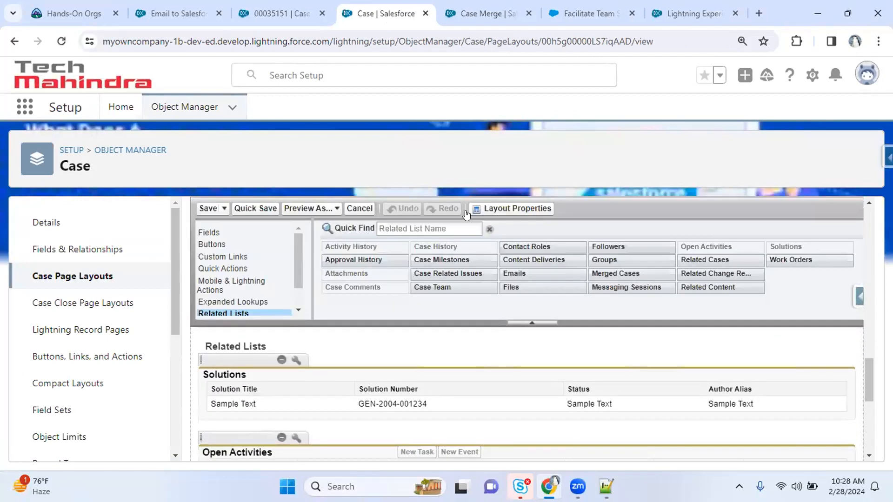
{"action": "left_click", "coordinate": [439, 227]}
{"action": "type", "text": "case"}
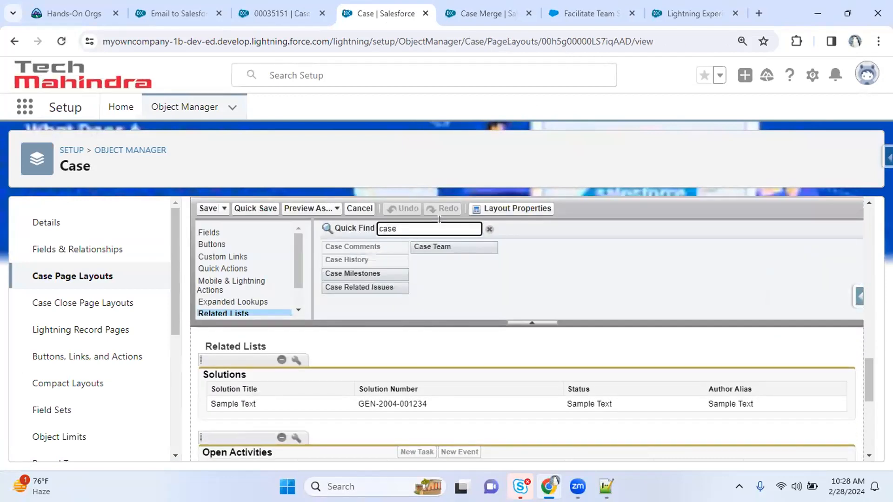
{"action": "left_click_drag", "start_coordinate": [449, 242], "coordinate": [337, 371]}
{"action": "left_click", "coordinate": [208, 208]}
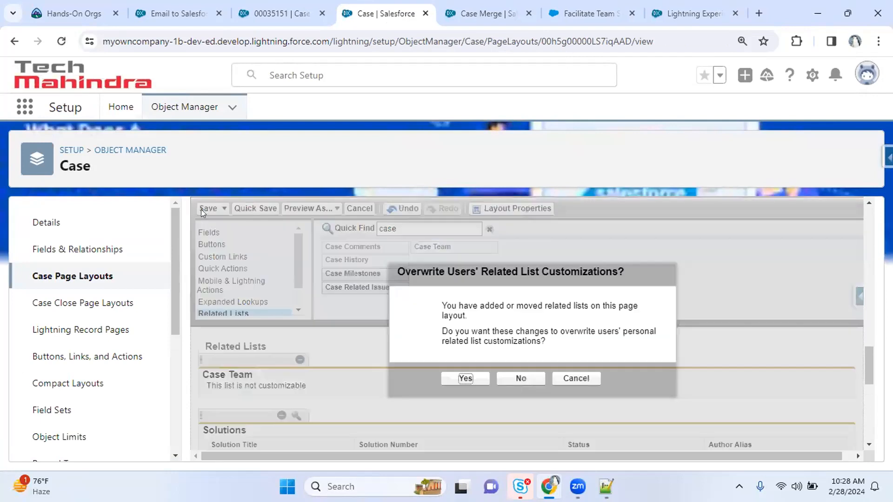
{"action": "left_click", "coordinate": [464, 378]}
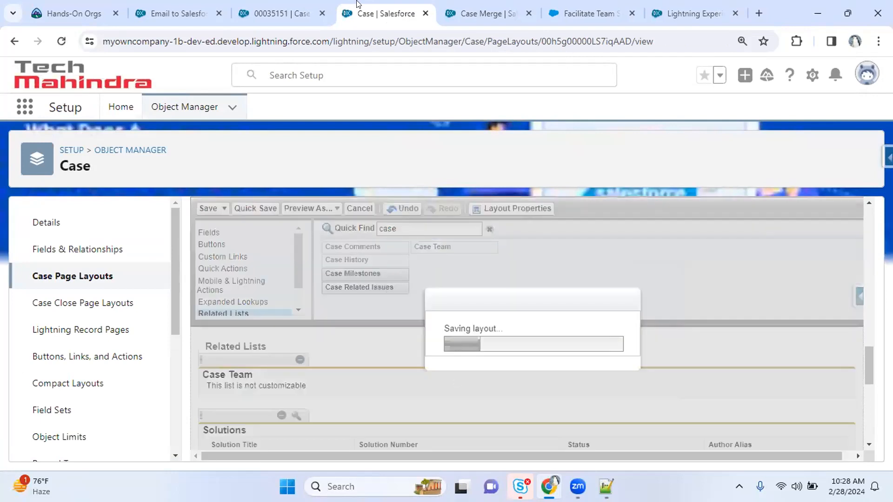
{"action": "left_click", "coordinate": [284, 13]}
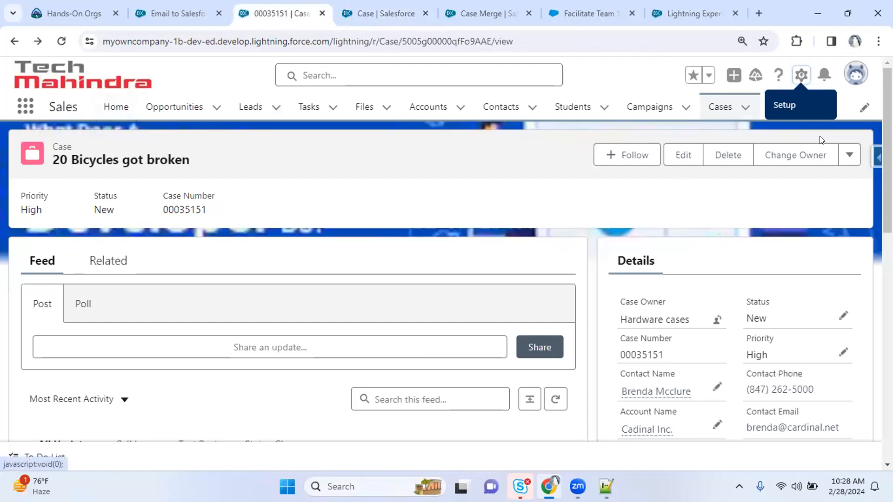
Switch the display density to Compact and refresh the page to apply it
{"action": "left_click", "coordinate": [855, 74]}
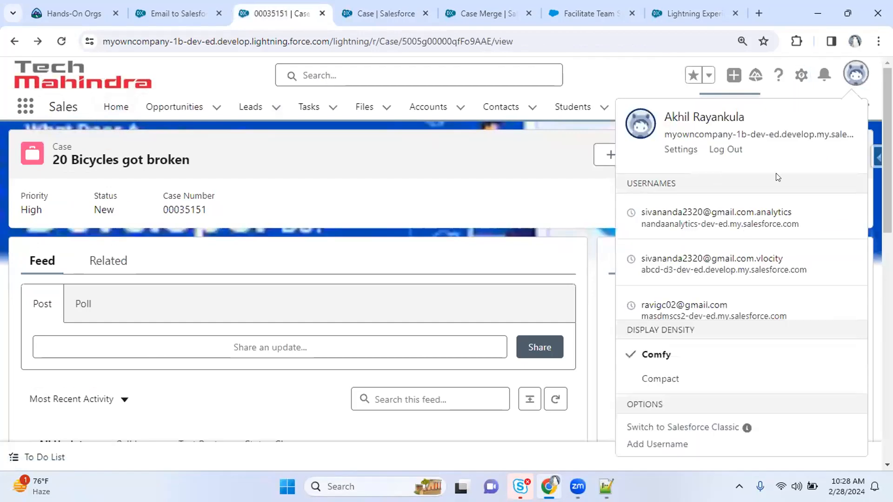
{"action": "left_click", "coordinate": [661, 377]}
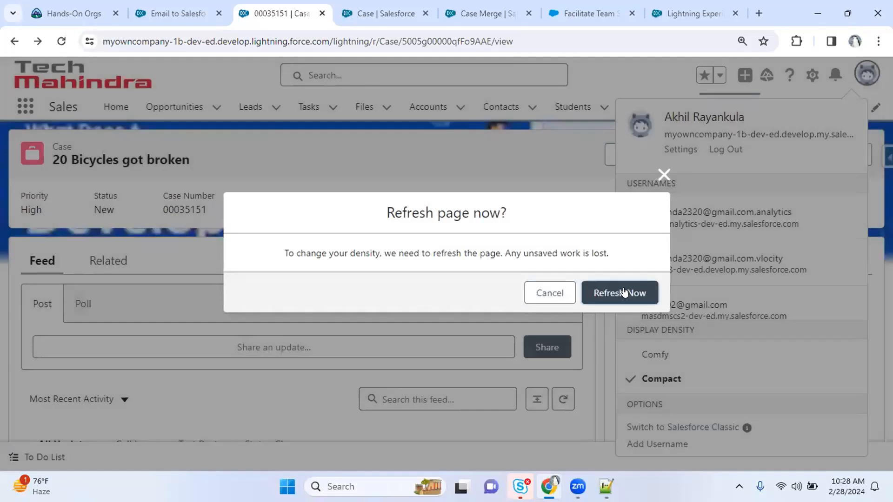
{"action": "left_click", "coordinate": [623, 292]}
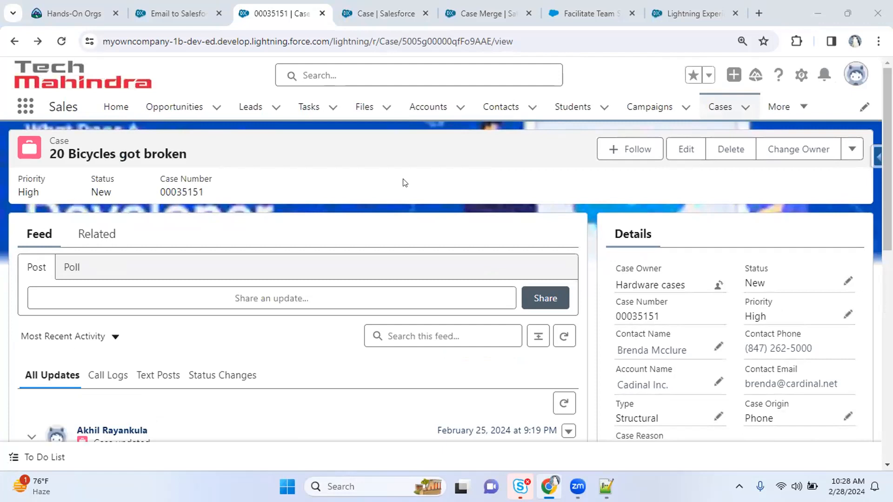
Add the Demo Learning team to the case's Case Team and review the full team list
{"action": "scroll", "coordinate": [403, 182], "scroll_direction": "down", "scroll_amount": 10}
{"action": "scroll", "coordinate": [298, 279], "scroll_direction": "up", "scroll_amount": 10}
{"action": "left_click", "coordinate": [96, 234]}
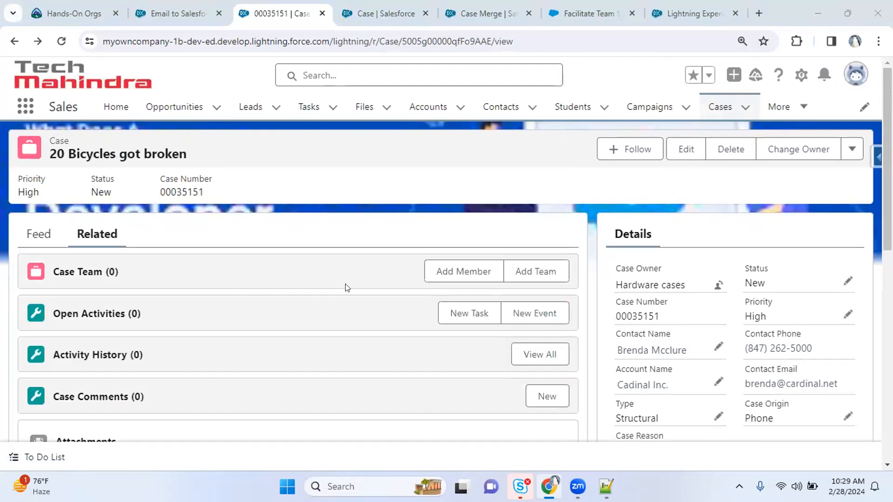
{"action": "left_click", "coordinate": [529, 271]}
{"action": "left_click", "coordinate": [339, 256]}
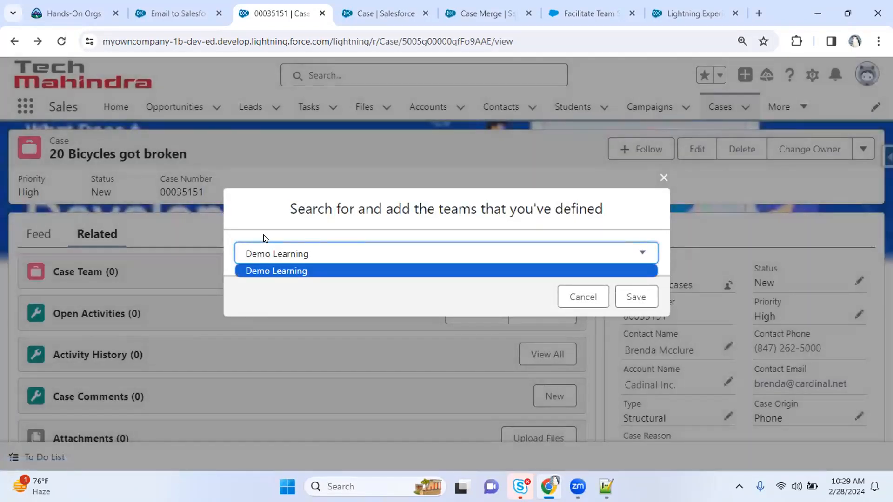
{"action": "left_click", "coordinate": [633, 298]}
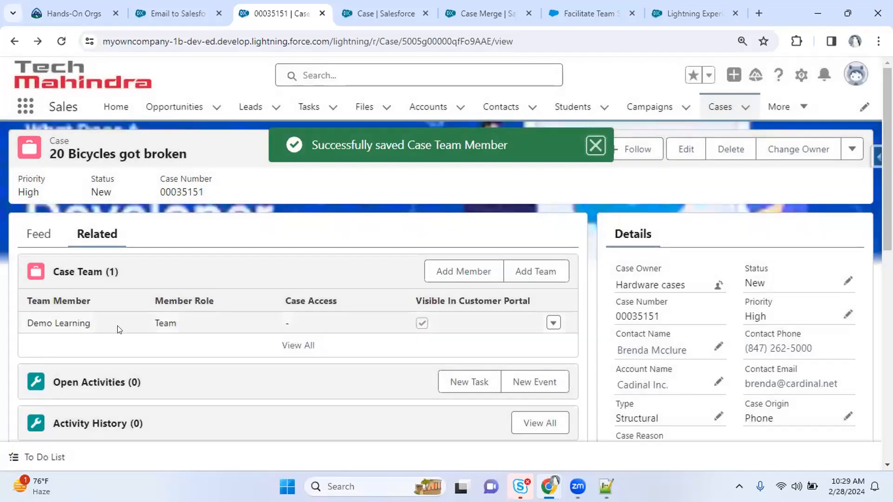
{"action": "left_click", "coordinate": [298, 345]}
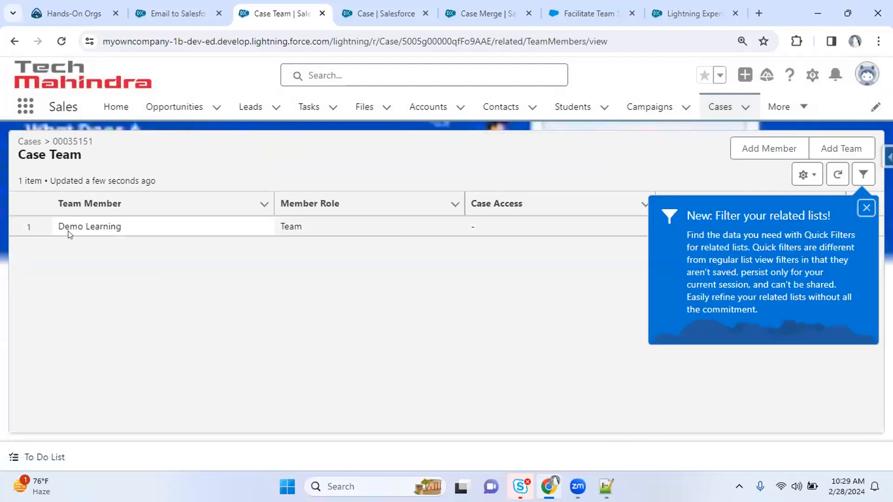
{"action": "mouse_move", "coordinate": [3, 62]}
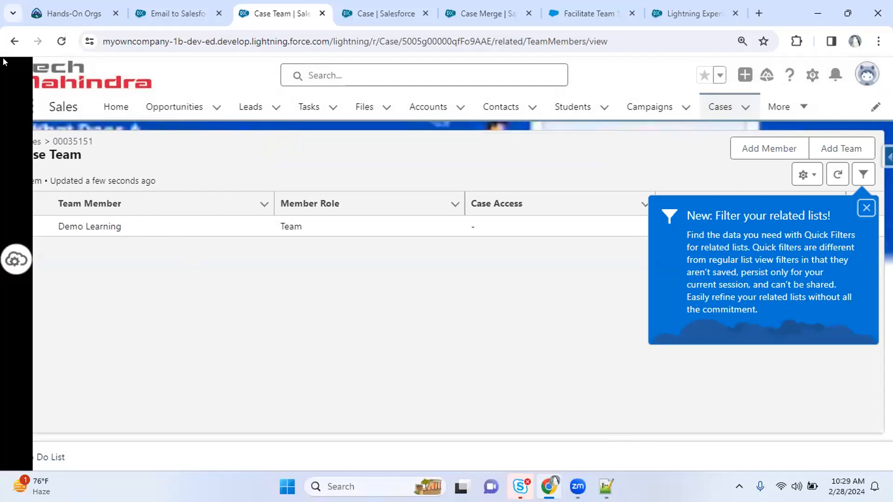
{"action": "left_click", "coordinate": [14, 43]}
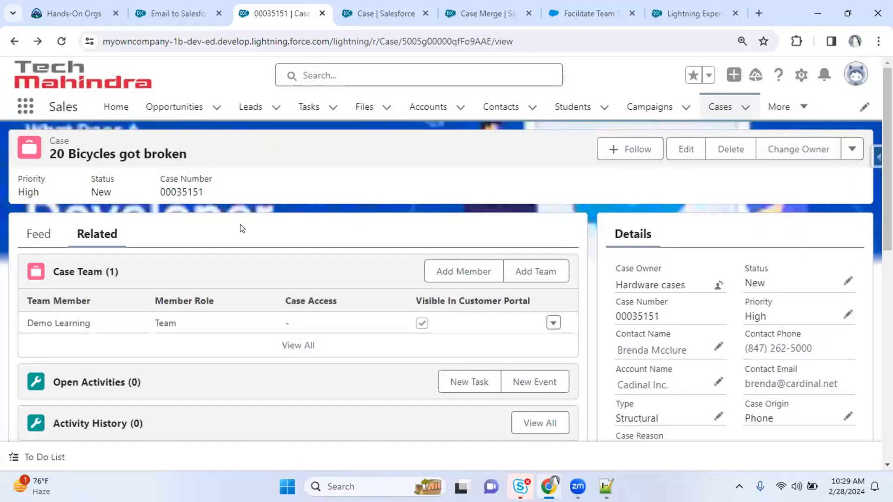
Browse the Add Member search options for People and Contacts, then cancel without adding anyone
{"action": "left_click", "coordinate": [464, 274]}
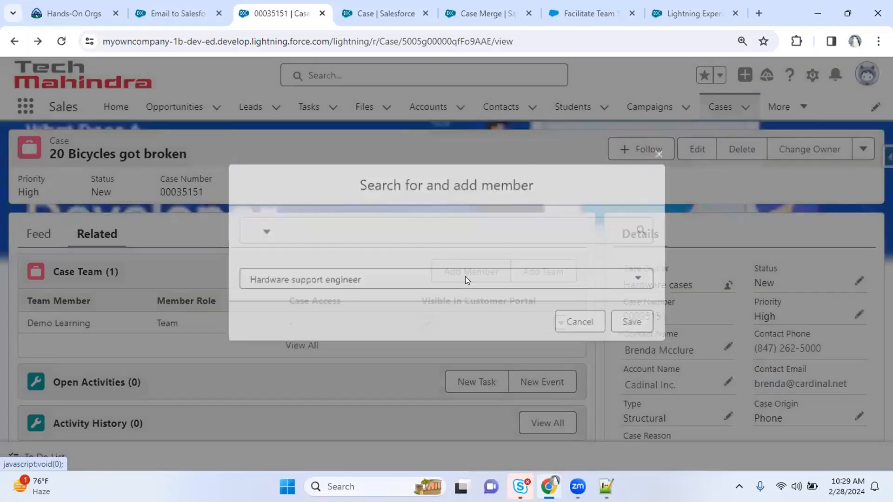
{"action": "left_click", "coordinate": [344, 237]}
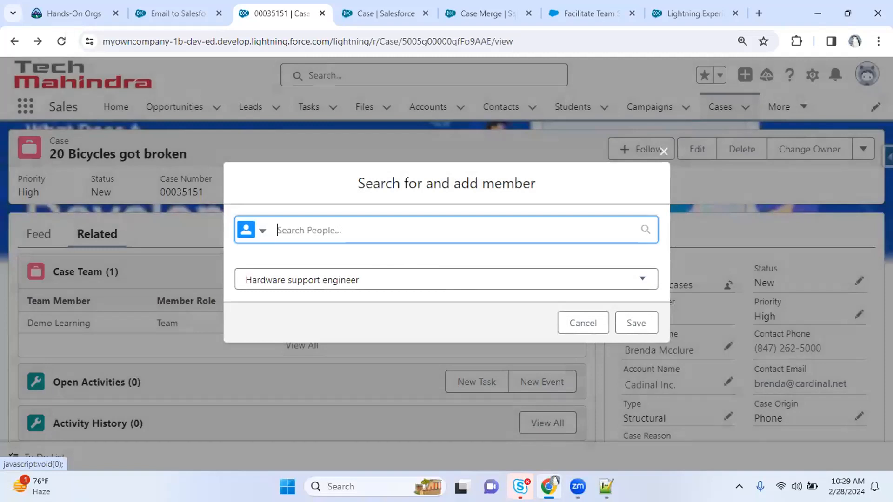
{"action": "left_click", "coordinate": [261, 237]}
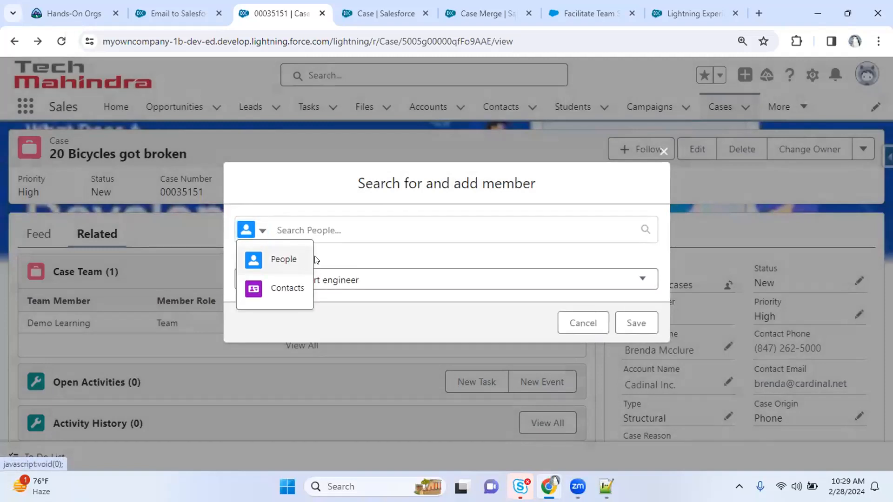
{"action": "left_click", "coordinate": [353, 231]}
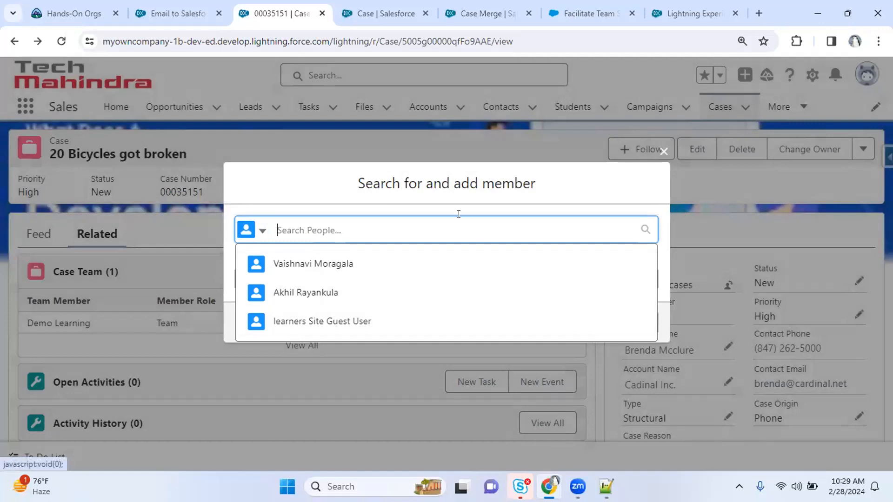
{"action": "left_click", "coordinate": [664, 151]}
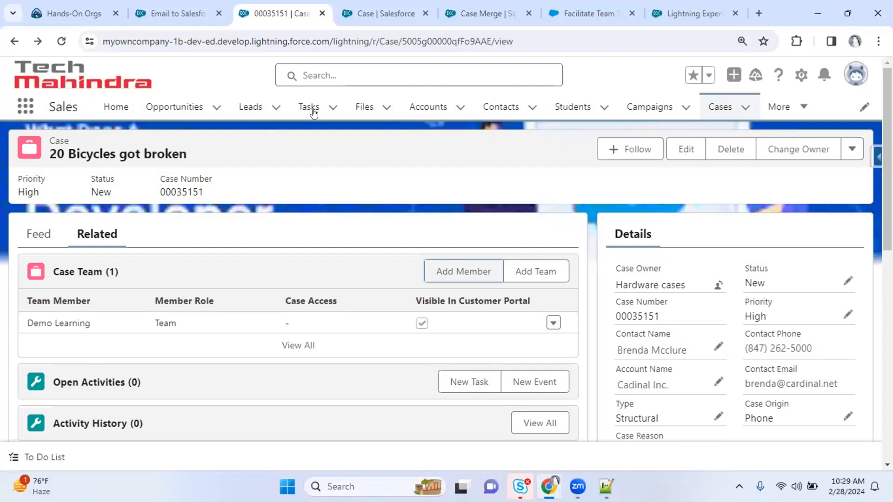
{"action": "left_click", "coordinate": [189, 13]}
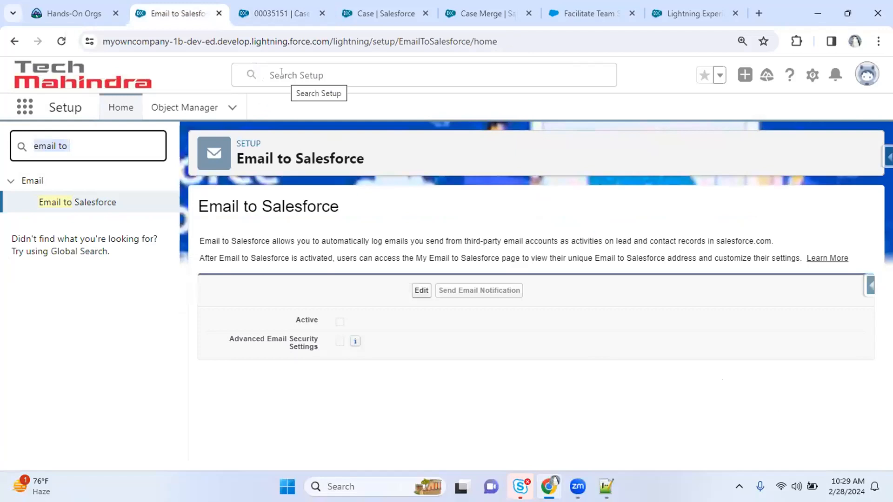
Zoom in and highlight the Email to Salesforce description's logging phrases, then open the Contacts list
{"action": "left_click", "coordinate": [256, 5]}
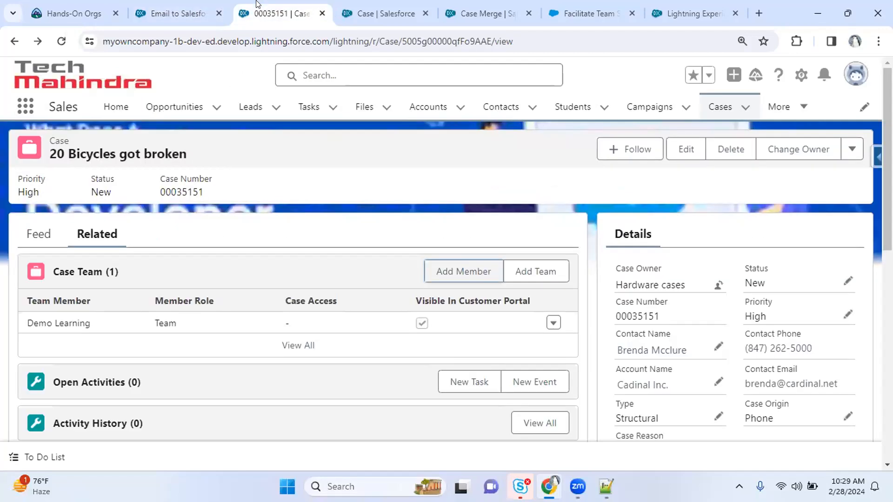
{"action": "left_click", "coordinate": [181, 9]}
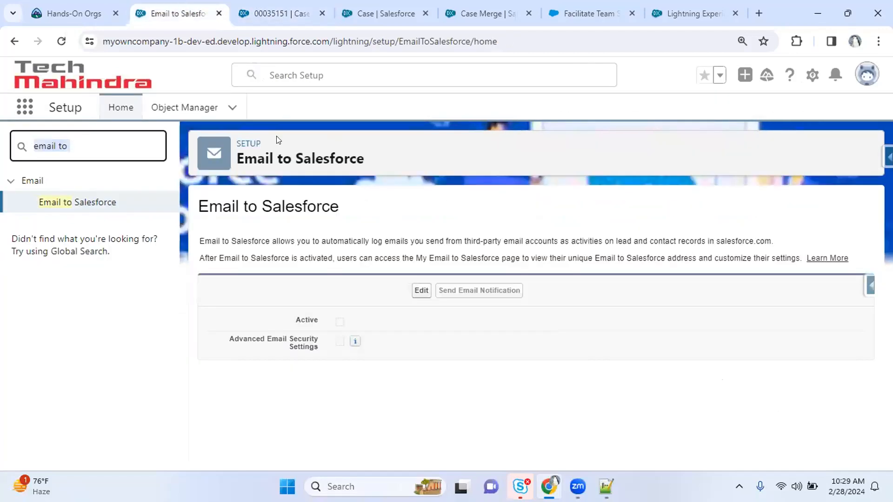
{"action": "key", "text": "ctrl+plus"}
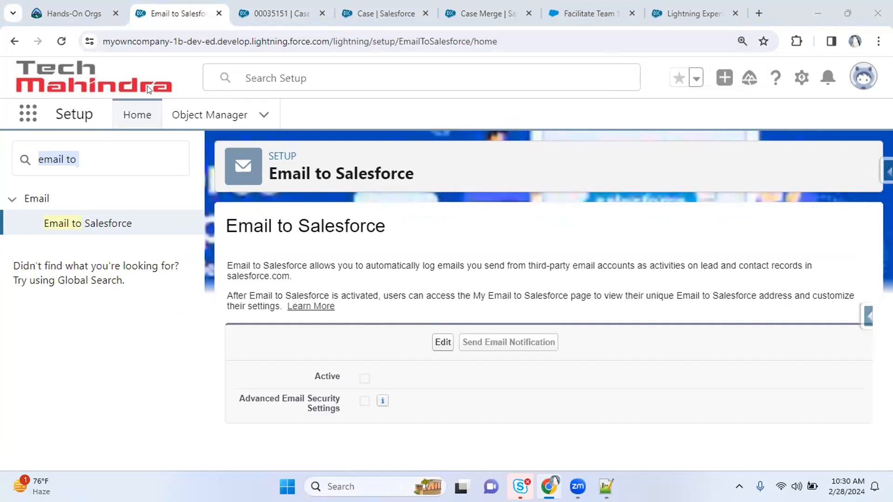
{"action": "left_click_drag", "start_coordinate": [233, 263], "coordinate": [310, 261]}
{"action": "left_click", "coordinate": [314, 266]}
{"action": "left_click_drag", "start_coordinate": [424, 263], "coordinate": [510, 262]}
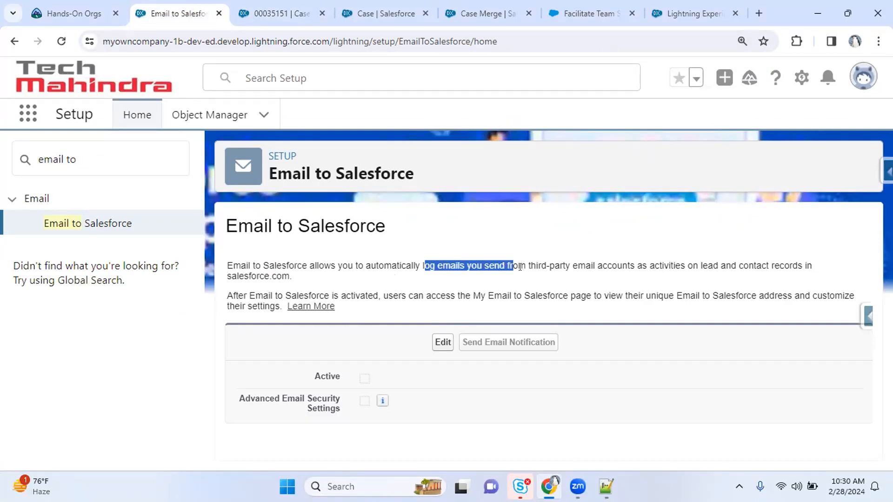
{"action": "left_click_drag", "start_coordinate": [576, 266], "coordinate": [624, 262]}
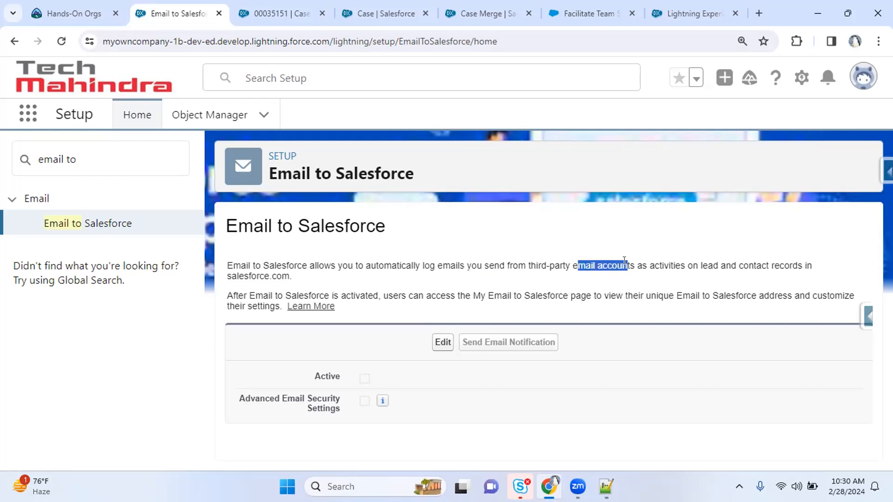
{"action": "left_click", "coordinate": [530, 271]}
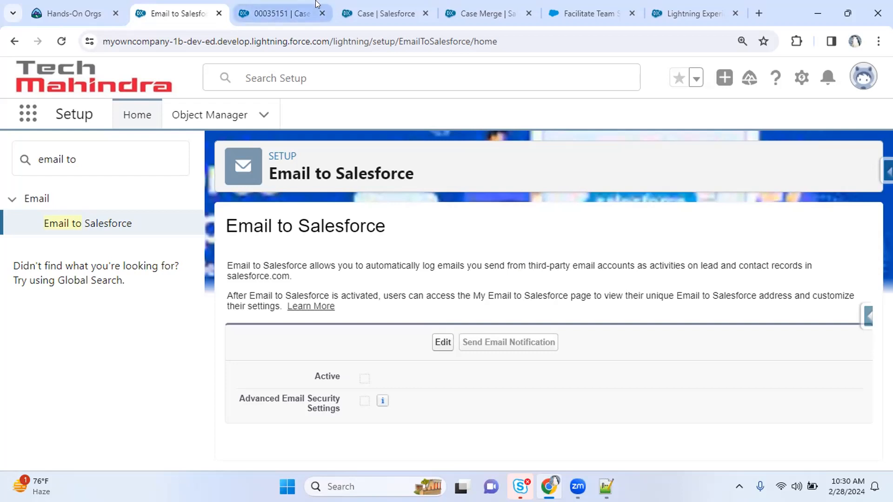
{"action": "left_click", "coordinate": [278, 13]}
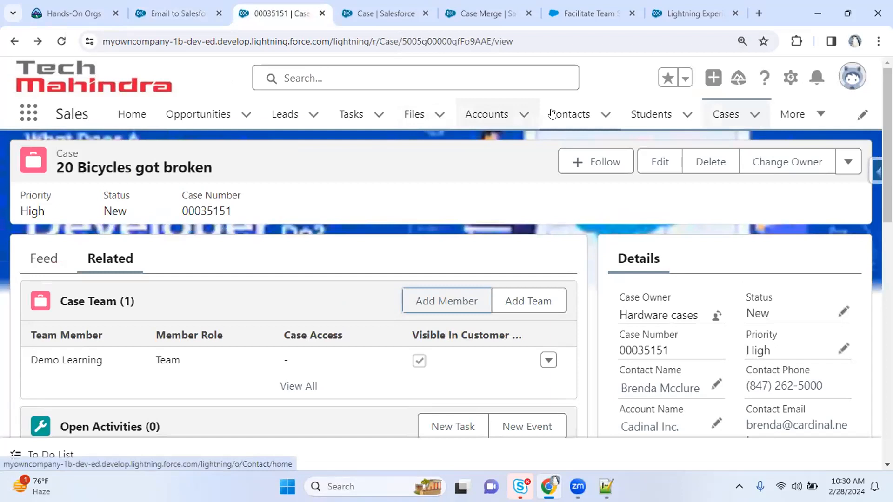
{"action": "left_click", "coordinate": [572, 114]}
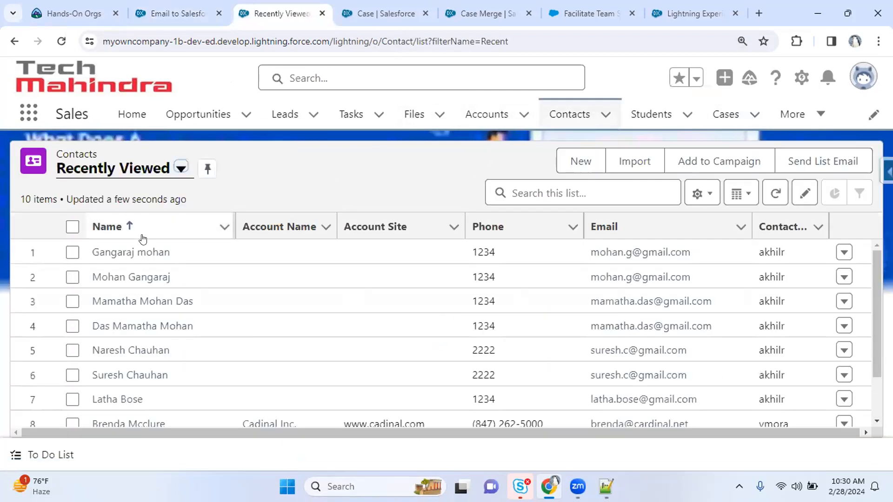
Open the first contact's record and show its Details fields
{"action": "left_click", "coordinate": [121, 254]}
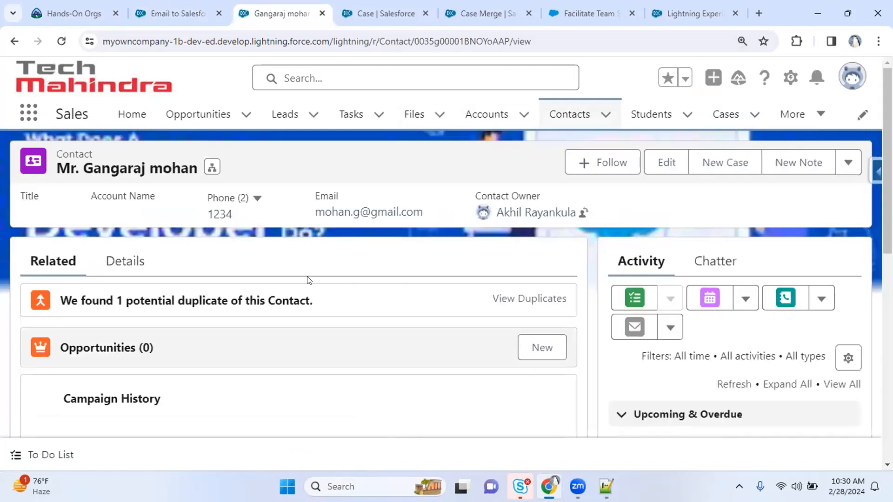
{"action": "left_click", "coordinate": [122, 262]}
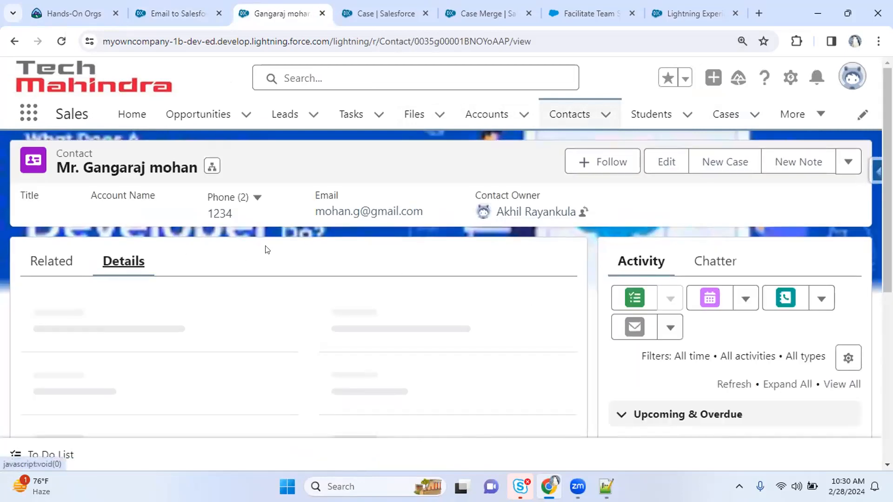
{"action": "scroll", "coordinate": [446, 283], "scroll_direction": "down", "scroll_amount": 2}
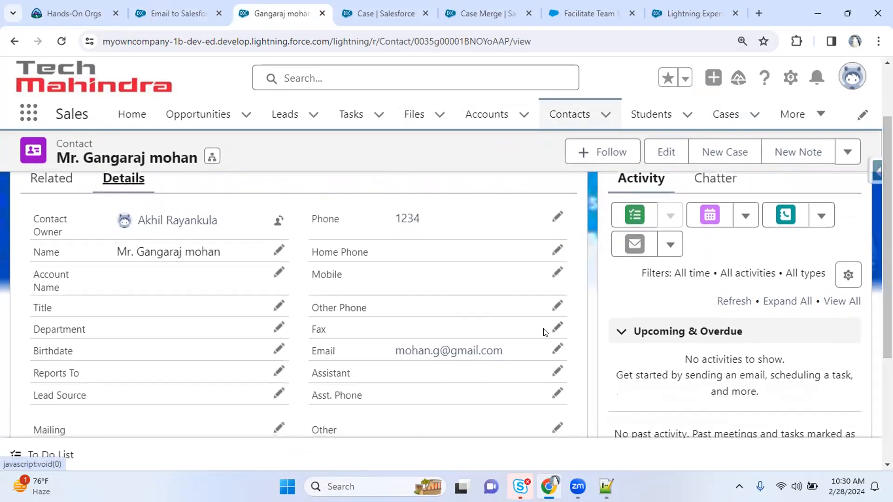
Replace the Email field with the suggested Gmail address and save the contact
{"action": "left_click", "coordinate": [557, 349]}
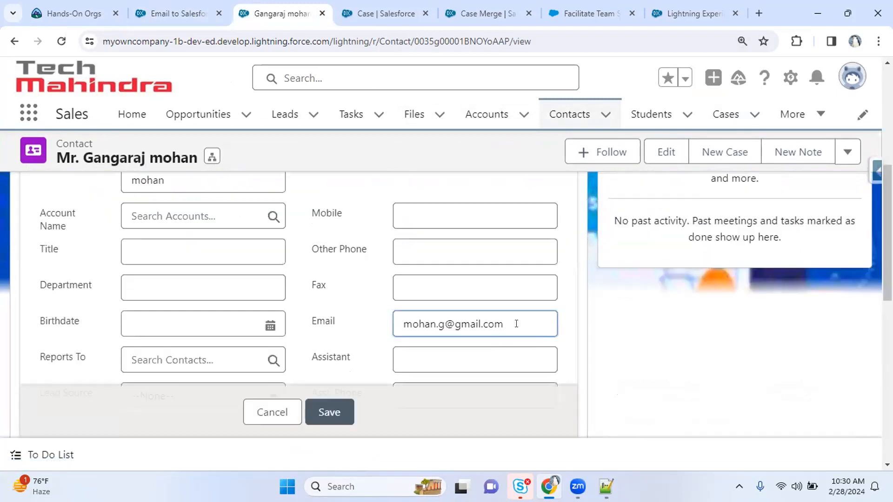
{"action": "left_click_drag", "start_coordinate": [518, 322], "coordinate": [331, 309]}
{"action": "type", "text": "siva"}
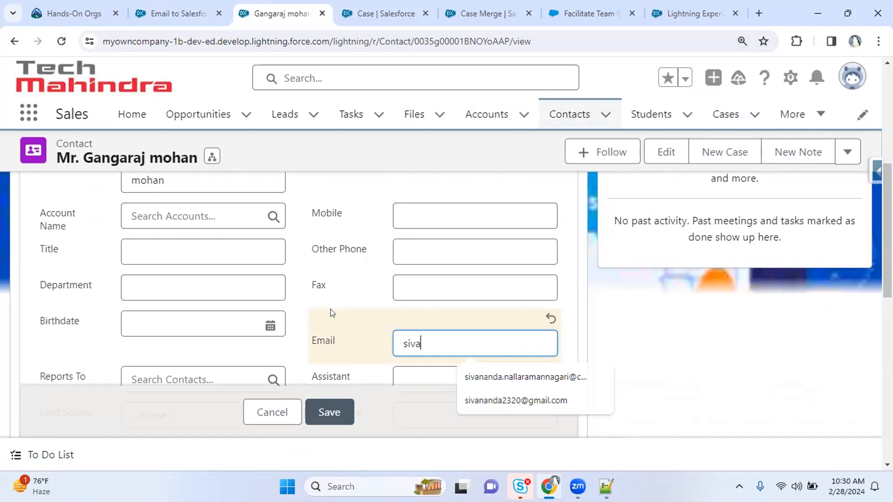
{"action": "left_click", "coordinate": [549, 403]}
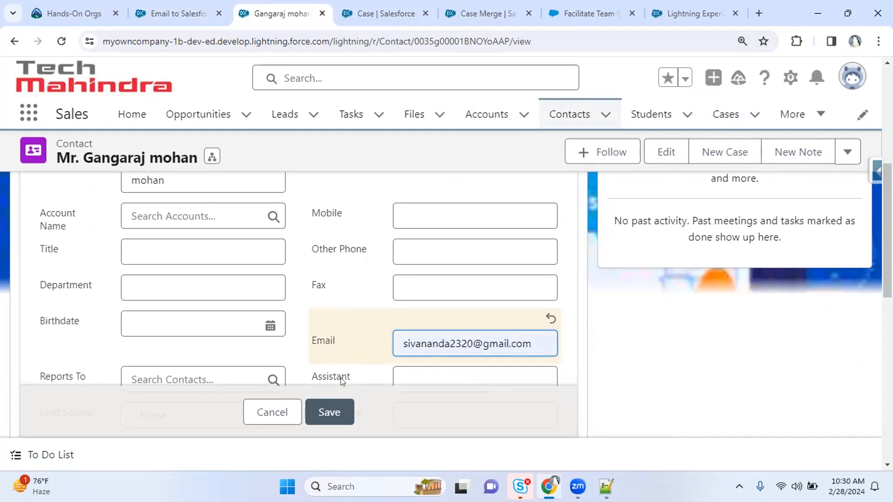
{"action": "left_click", "coordinate": [319, 412]}
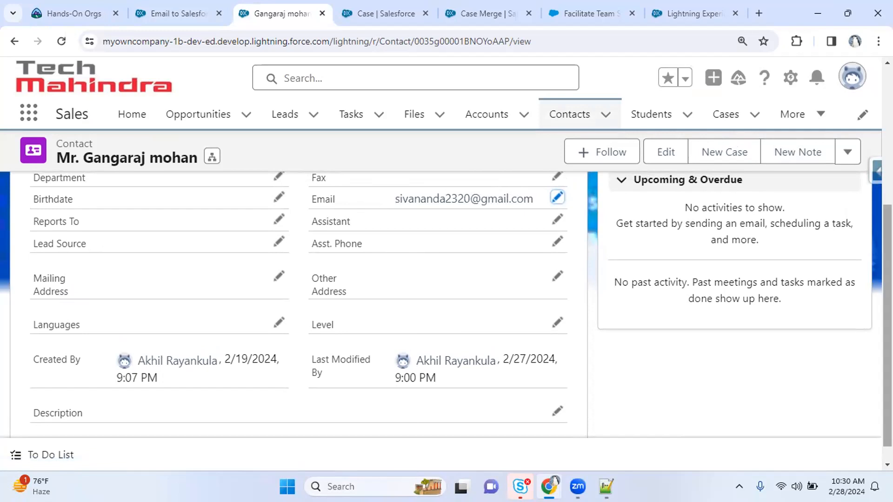
{"action": "scroll", "coordinate": [389, 201], "scroll_direction": "up", "scroll_amount": 3}
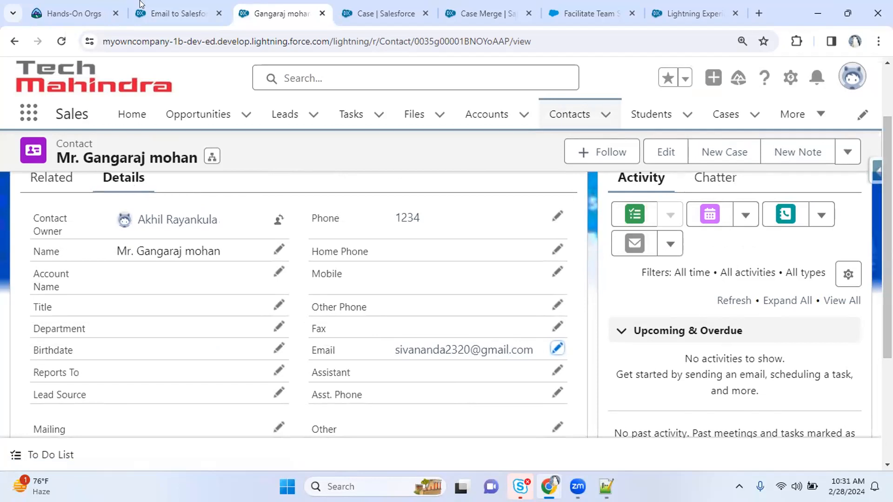
{"action": "left_click", "coordinate": [168, 14]}
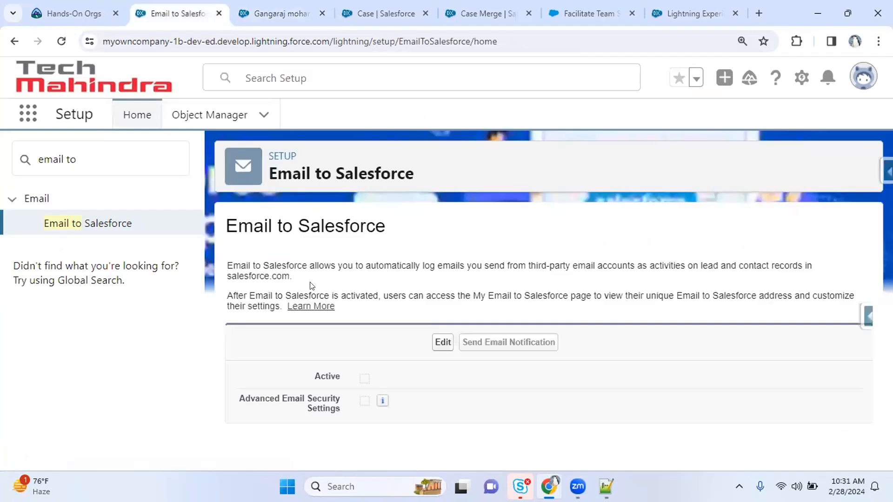
Highlight the Email to Salesforce description about logging activities and the personal address page
{"action": "left_click_drag", "start_coordinate": [259, 269], "coordinate": [319, 266]}
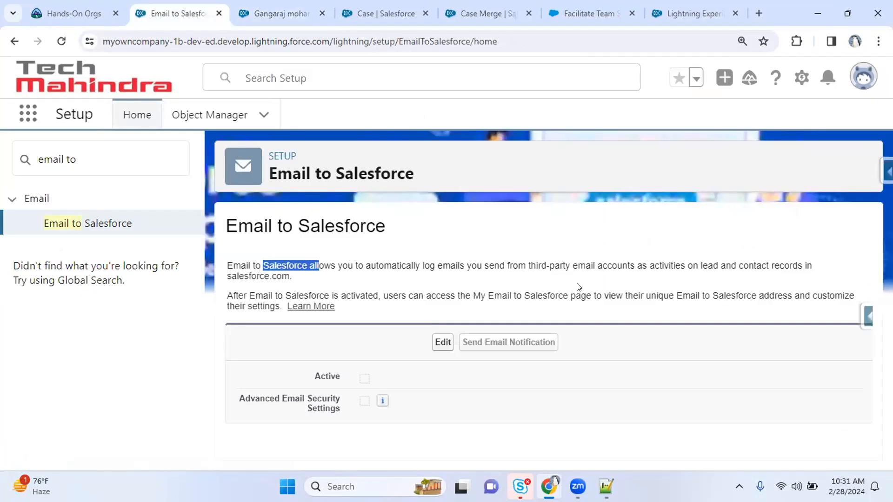
{"action": "left_click_drag", "start_coordinate": [575, 262], "coordinate": [675, 261]}
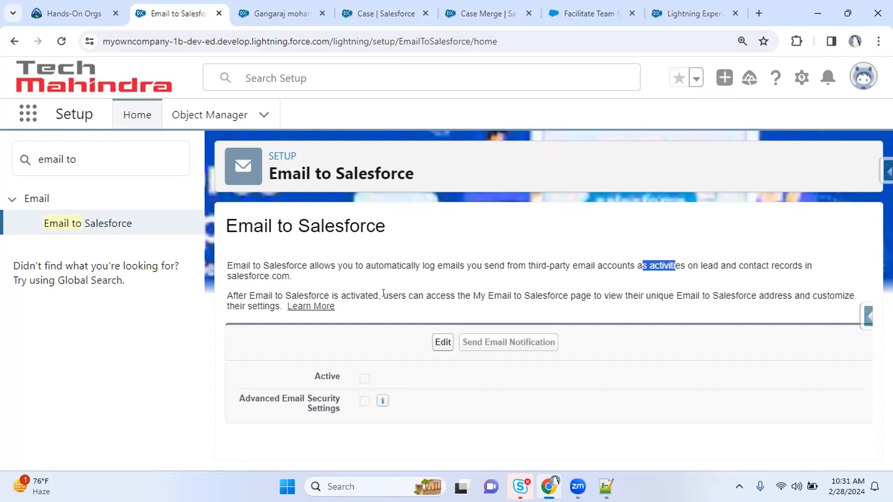
{"action": "left_click_drag", "start_coordinate": [420, 295], "coordinate": [784, 298]}
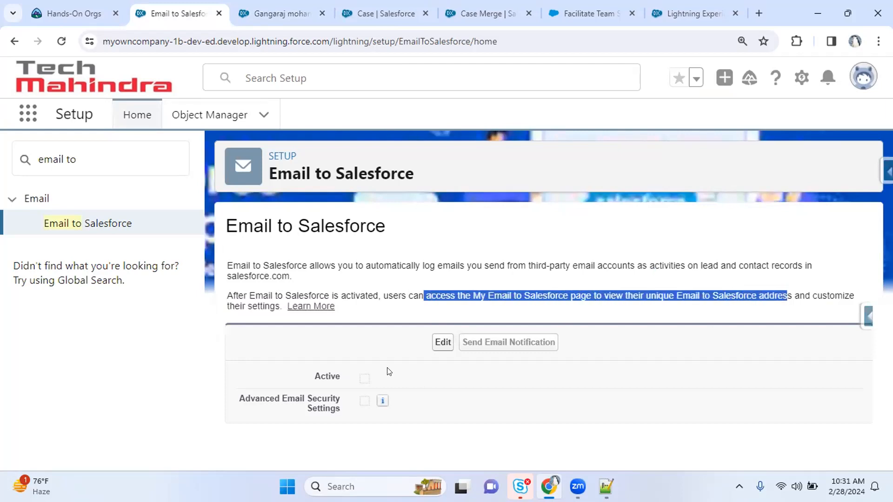
{"action": "left_click", "coordinate": [317, 332]}
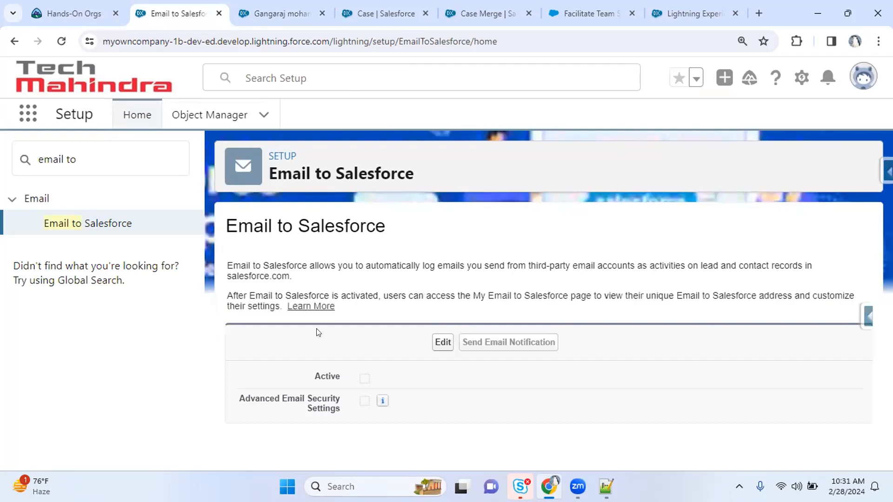
Tick Active, save, skip the user notification email, and save the settings again
{"action": "left_click", "coordinate": [436, 343]}
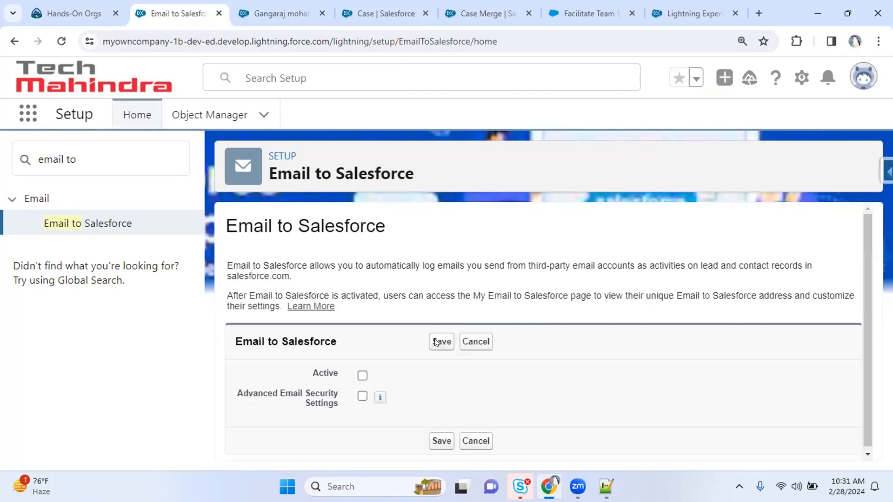
{"action": "left_click", "coordinate": [362, 375]}
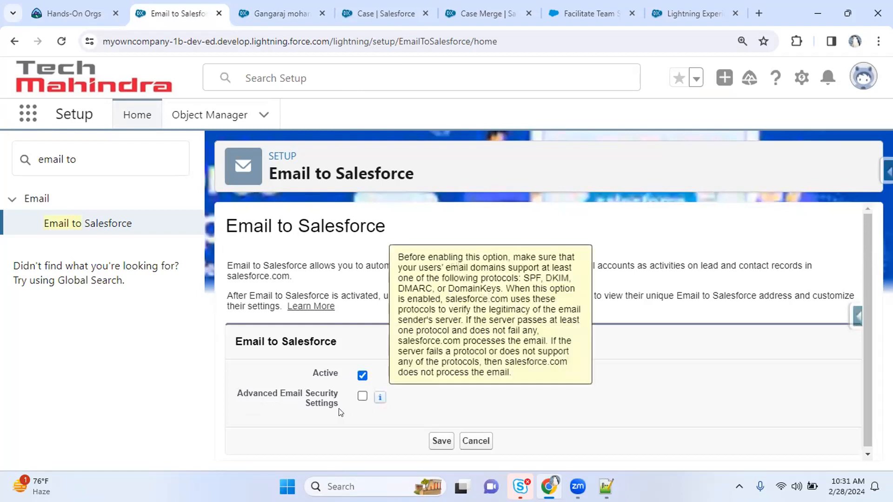
{"action": "left_click", "coordinate": [434, 441]}
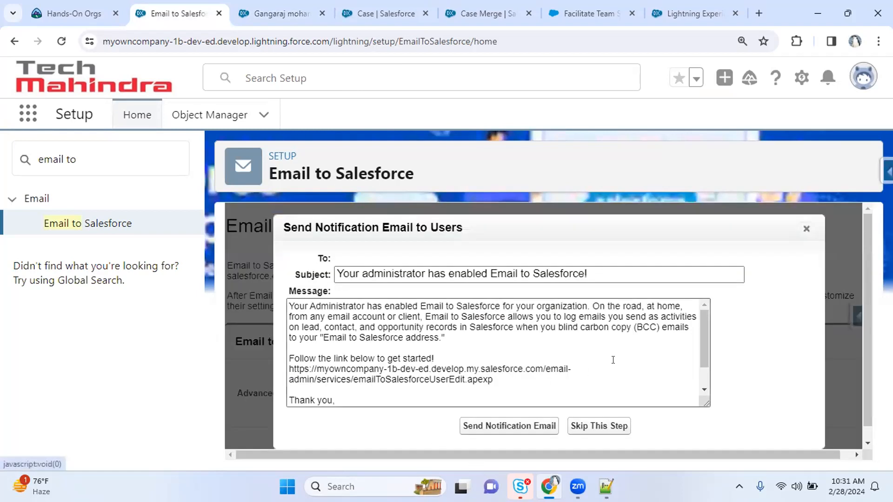
{"action": "left_click_drag", "start_coordinate": [626, 270], "coordinate": [307, 258]}
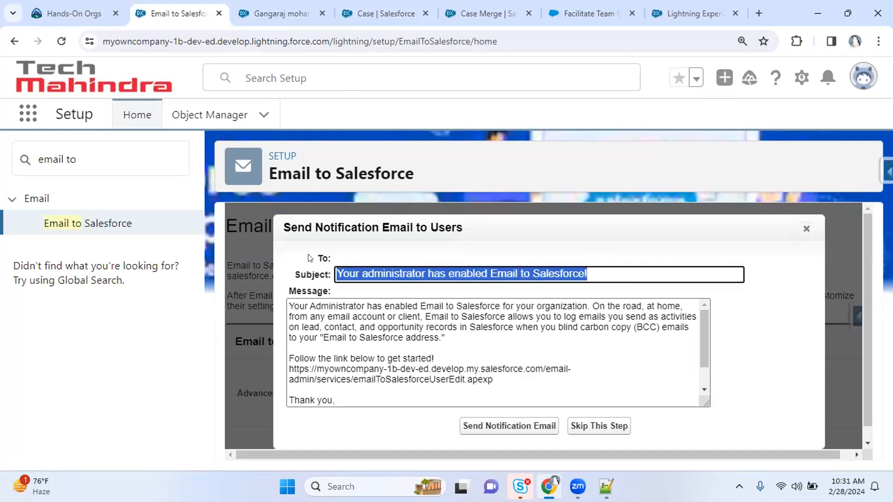
{"action": "left_click", "coordinate": [694, 333]}
{"action": "scroll", "coordinate": [684, 385], "scroll_direction": "down", "scroll_amount": 1}
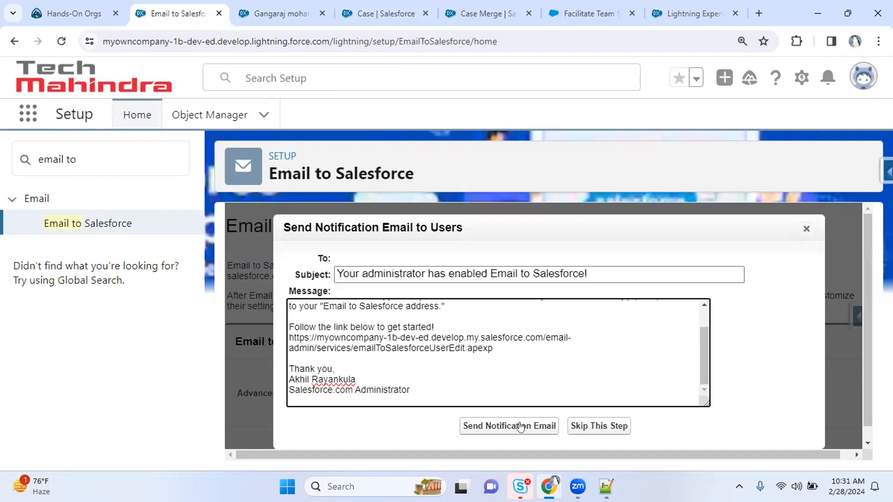
{"action": "left_click", "coordinate": [620, 425]}
{"action": "left_click", "coordinate": [440, 441]}
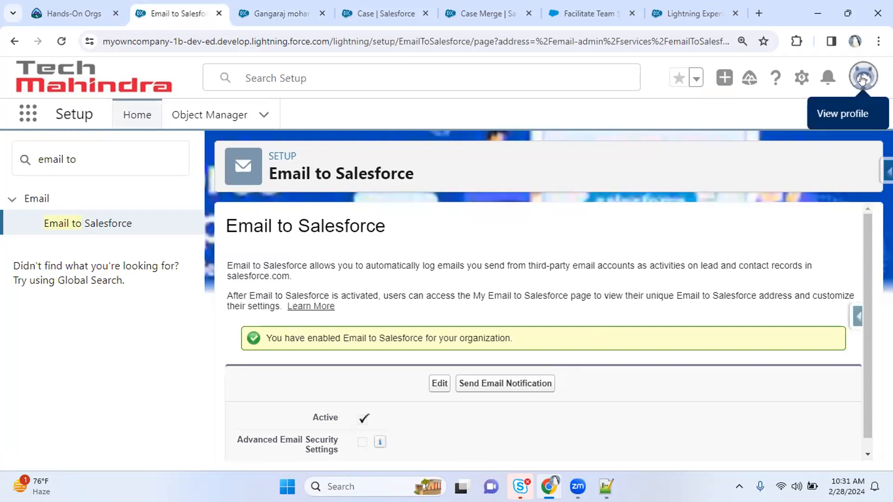
{"action": "left_click", "coordinate": [279, 13]}
Go to personal Settings and open Email > My Email to Salesforce
{"action": "left_click", "coordinate": [193, 13]}
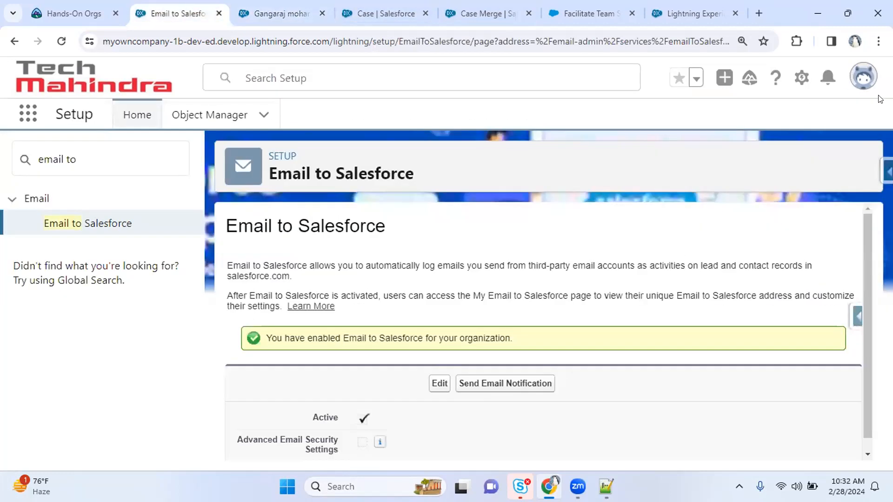
{"action": "left_click", "coordinate": [863, 77]}
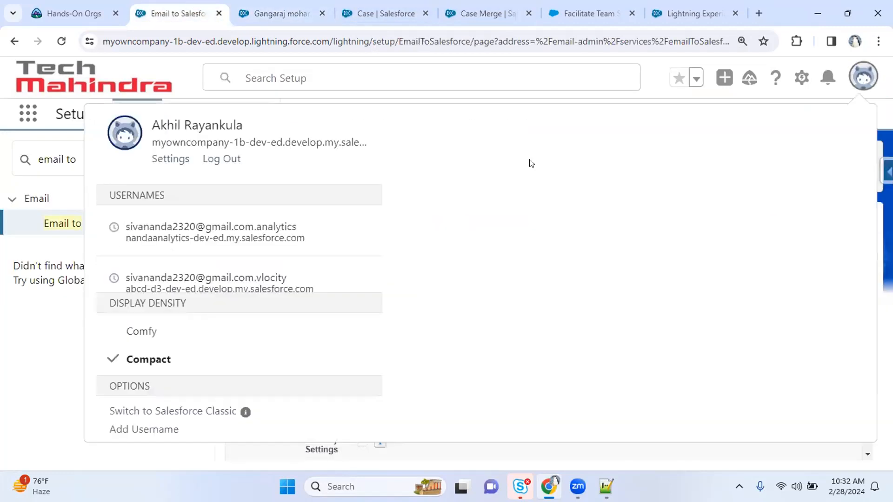
{"action": "left_click", "coordinate": [166, 159]}
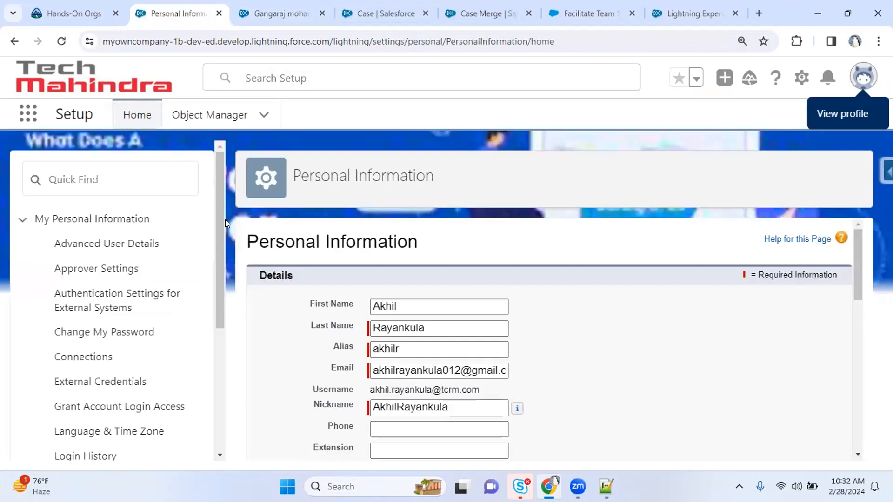
{"action": "left_click_drag", "start_coordinate": [222, 236], "coordinate": [214, 371]}
{"action": "left_click", "coordinate": [72, 341]}
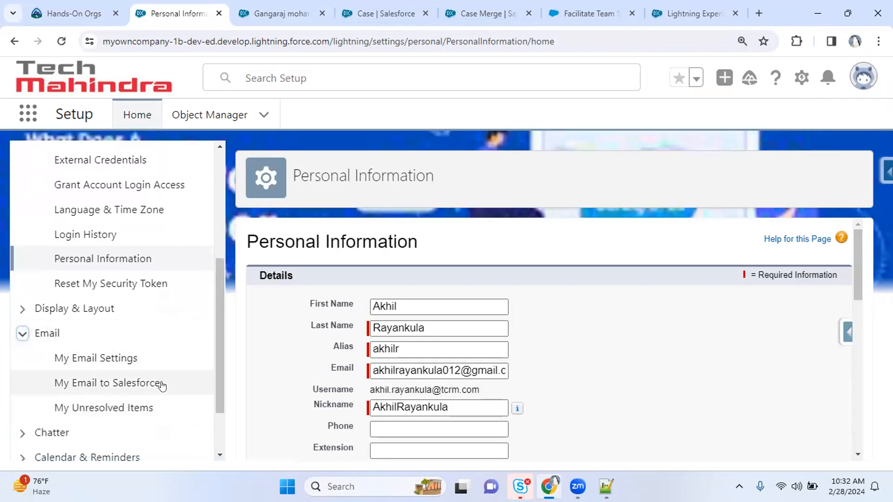
{"action": "left_click", "coordinate": [88, 385]}
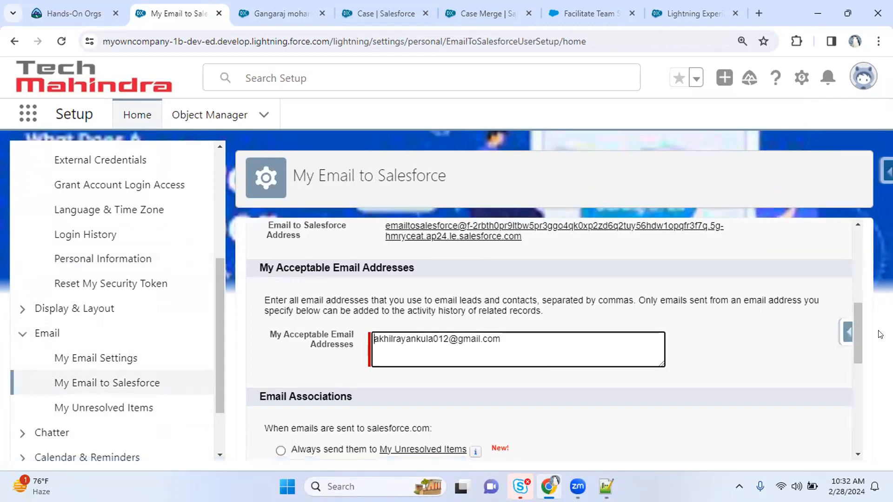
Select the generated Email to Salesforce address link and copy it
{"action": "scroll", "coordinate": [856, 333], "scroll_direction": "up", "scroll_amount": 1}
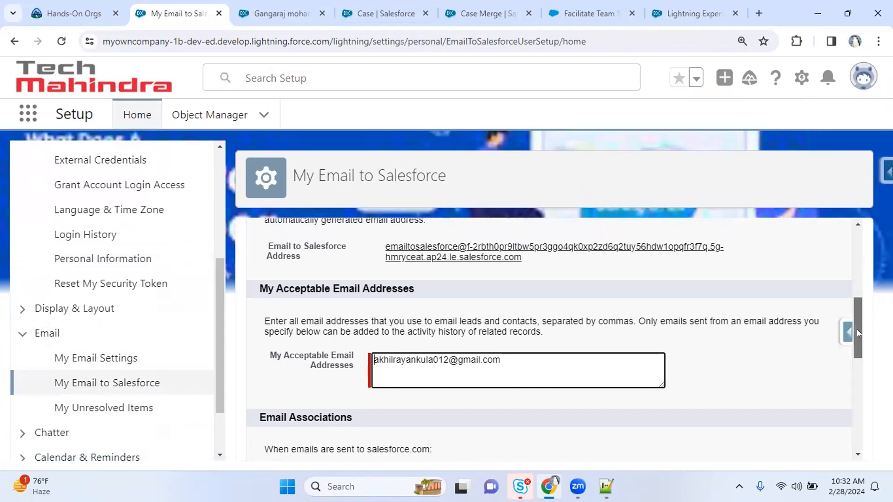
{"action": "left_click_drag", "start_coordinate": [857, 329], "coordinate": [857, 310]}
{"action": "left_click_drag", "start_coordinate": [269, 320], "coordinate": [300, 331]}
{"action": "left_click_drag", "start_coordinate": [528, 337], "coordinate": [380, 324]}
{"action": "left_click", "coordinate": [579, 350]}
{"action": "left_click_drag", "start_coordinate": [530, 337], "coordinate": [382, 322]}
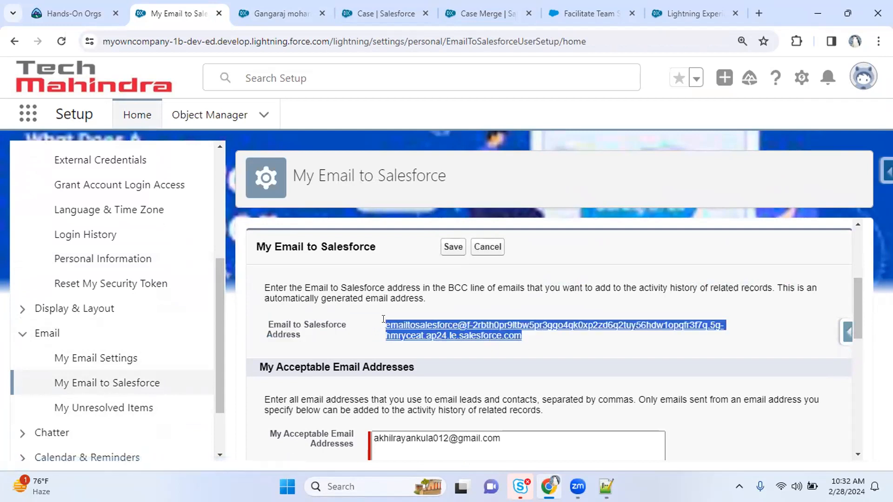
{"action": "right_click", "coordinate": [399, 319]}
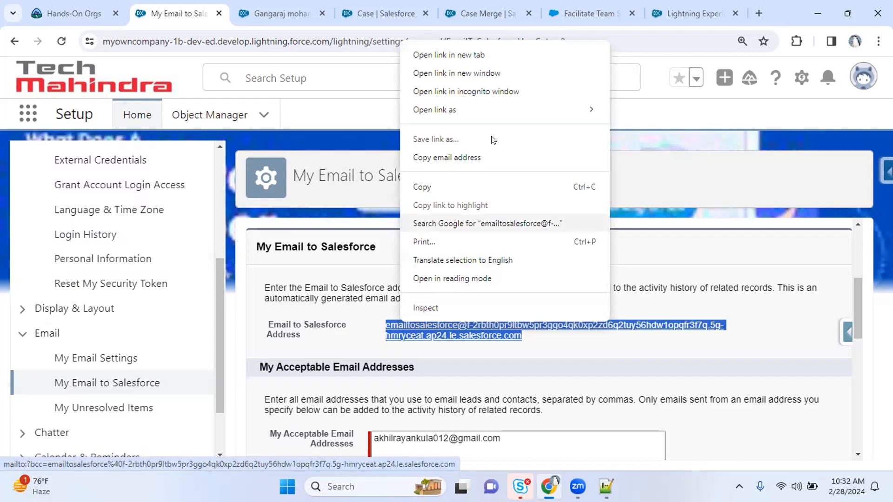
{"action": "left_click", "coordinate": [456, 157]}
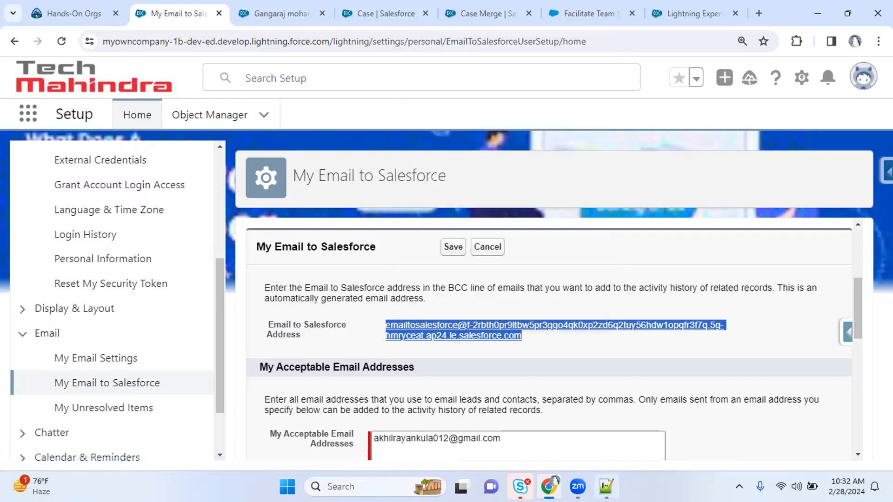
Select all text in the Notepad++ note, then recopy the Email to Salesforce address
{"action": "left_click", "coordinate": [605, 487]}
{"action": "key", "text": "ctrl+a"}
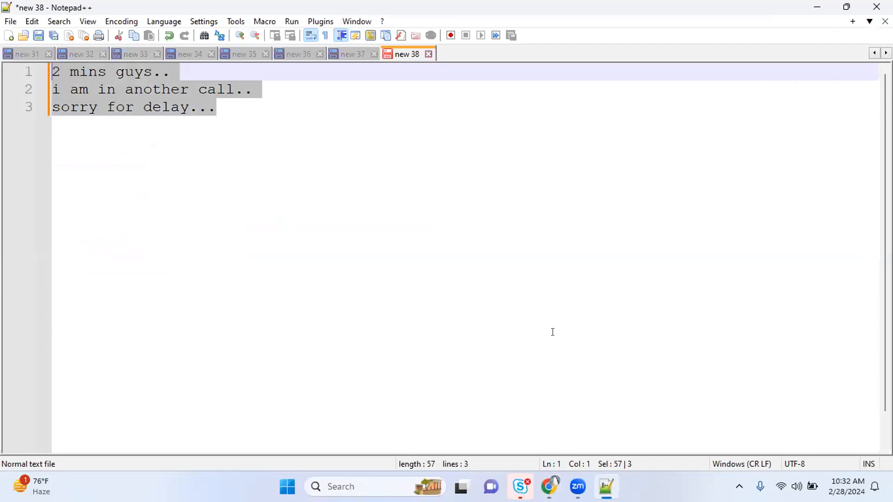
{"action": "key", "text": "alt+Tab"}
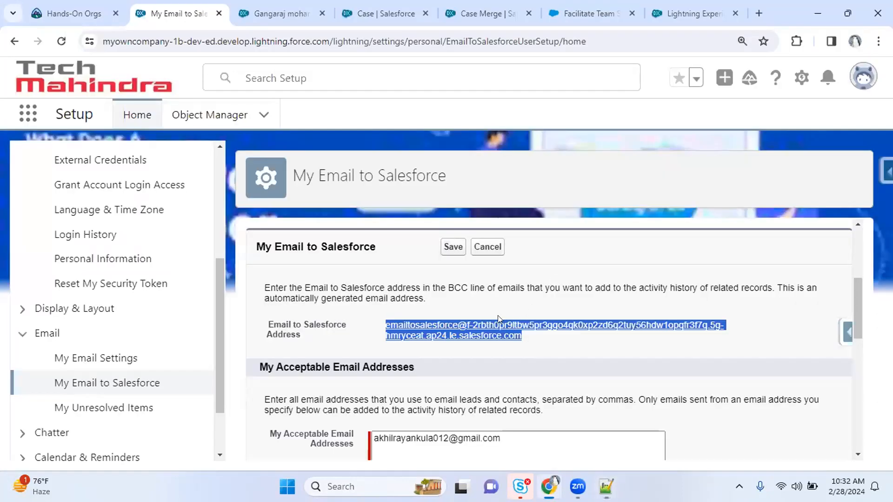
{"action": "right_click", "coordinate": [488, 322]}
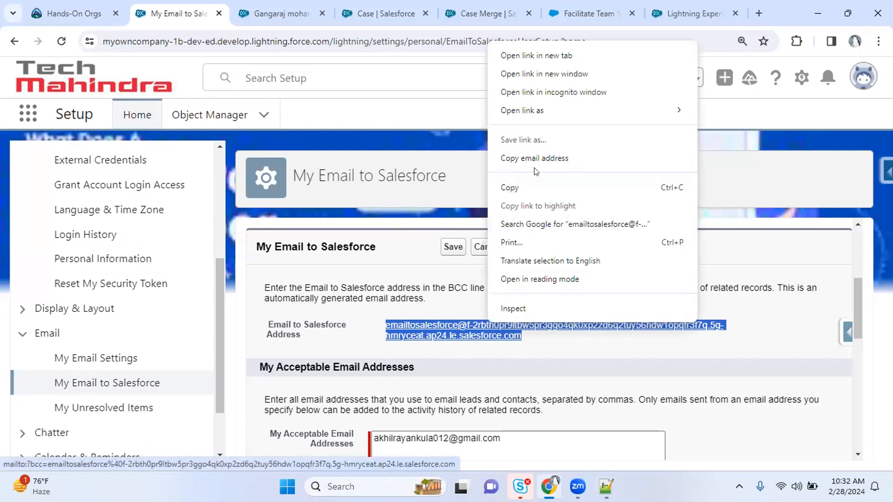
{"action": "left_click", "coordinate": [523, 151]}
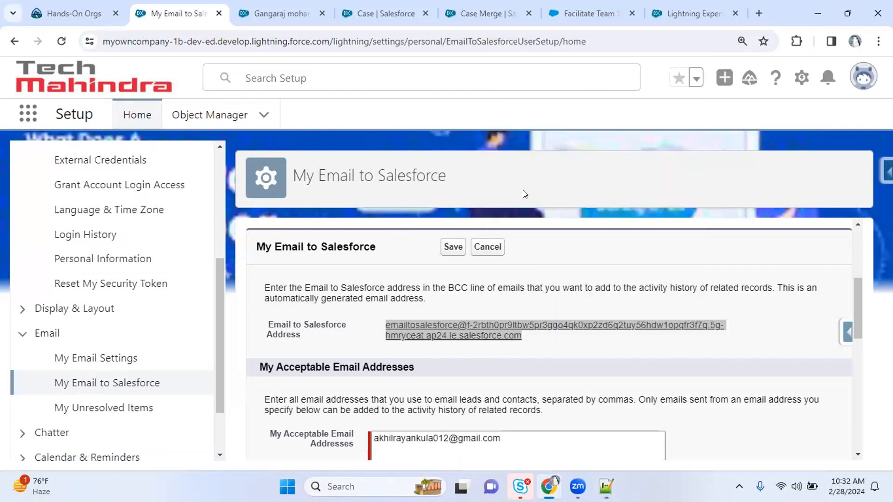
{"action": "right_click", "coordinate": [475, 328]}
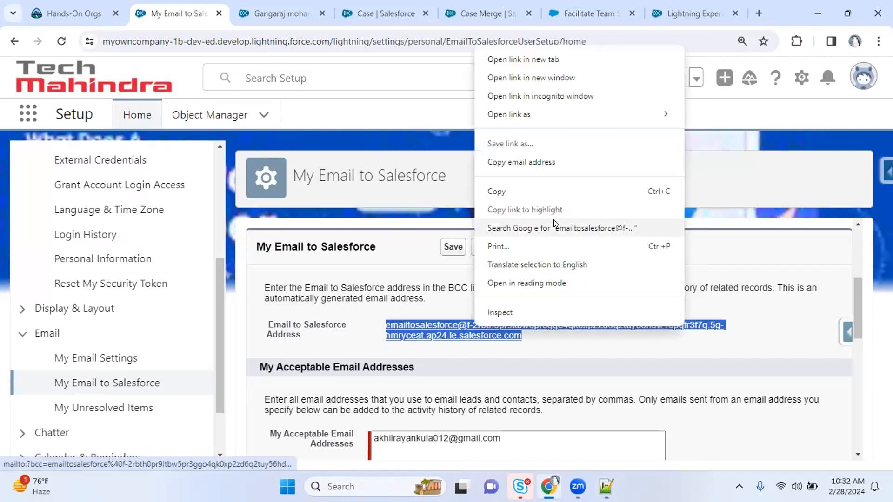
{"action": "left_click", "coordinate": [525, 166]}
{"action": "left_click", "coordinate": [606, 487]}
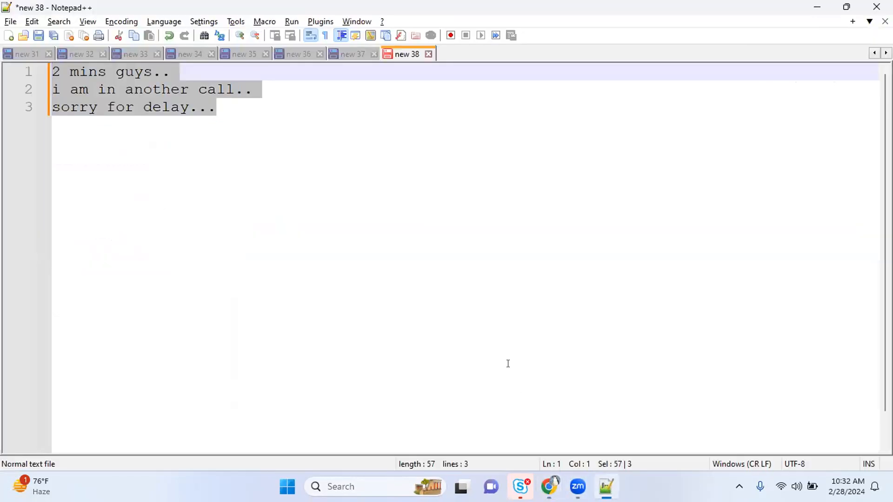
Clear the old Notepad++ note and paste the copied Email to Salesforce address into it
{"action": "key", "text": "Delete"}
{"action": "right_click", "coordinate": [403, 234]}
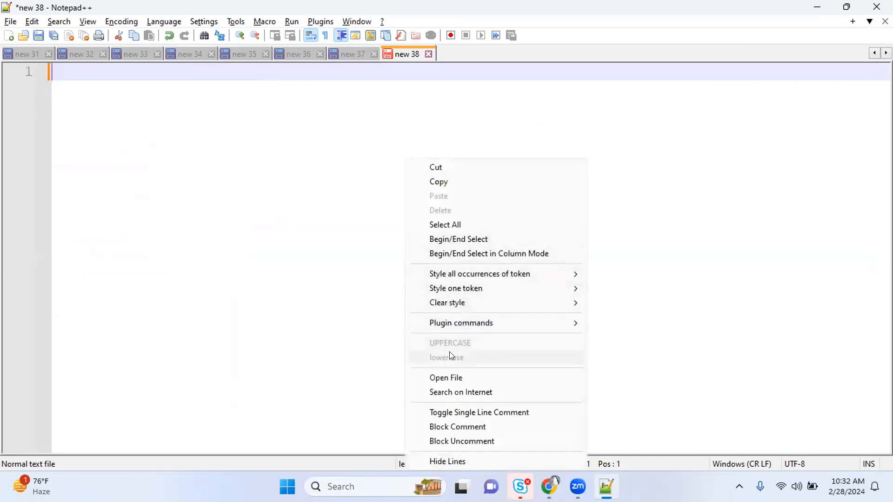
{"action": "left_click", "coordinate": [297, 225]}
{"action": "key", "text": "alt+Tab"}
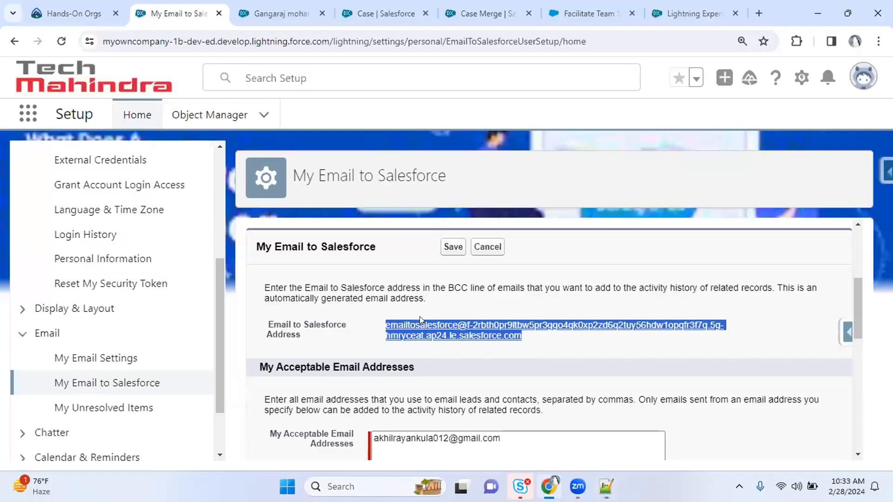
{"action": "key", "text": "ctrl+c"}
{"action": "key", "text": "alt+Tab"}
{"action": "key", "text": "ctrl+v"}
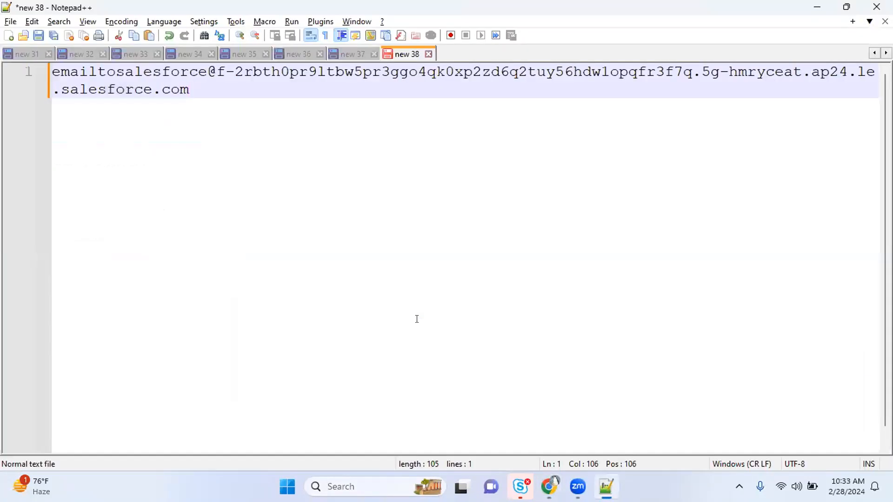
{"action": "key", "text": "alt+Tab"}
{"action": "left_click_drag", "start_coordinate": [265, 287], "coordinate": [767, 283]}
Highlight the BCC instruction, the generated address, and the comma-separated acceptable addresses note
{"action": "left_click", "coordinate": [552, 281]}
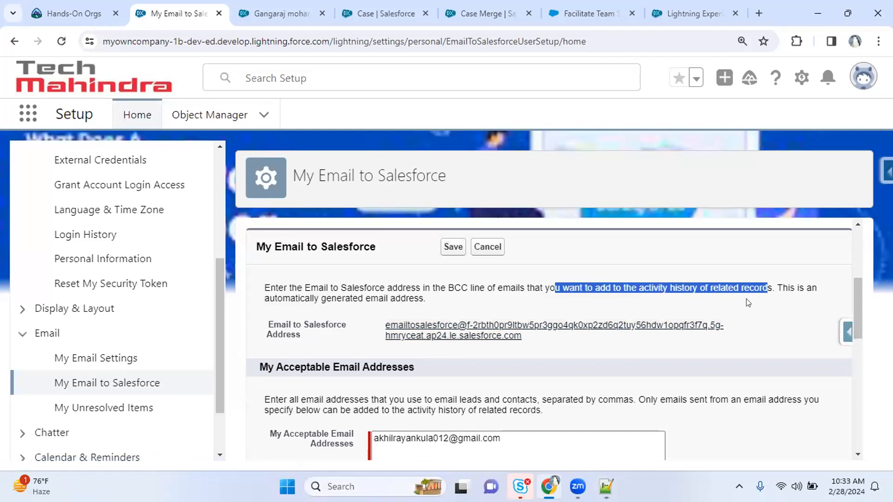
{"action": "left_click_drag", "start_coordinate": [525, 344], "coordinate": [381, 328]}
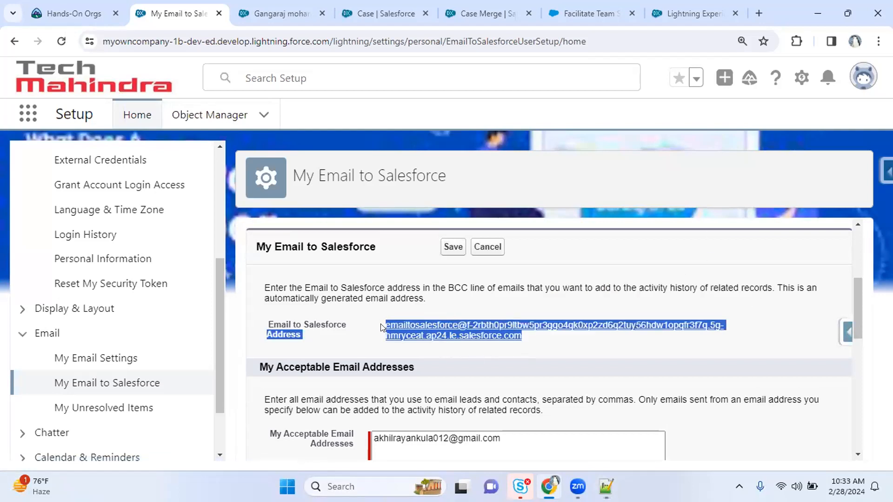
{"action": "left_click", "coordinate": [585, 339]}
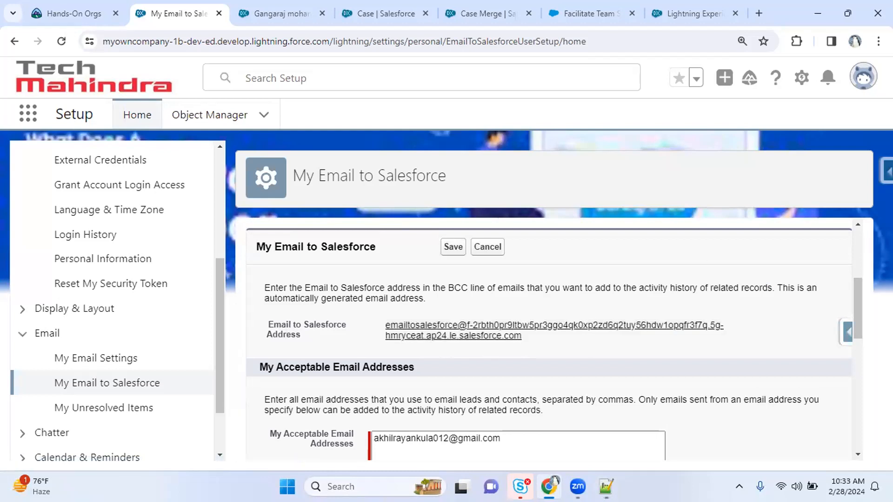
{"action": "left_click_drag", "start_coordinate": [858, 284], "coordinate": [858, 304]}
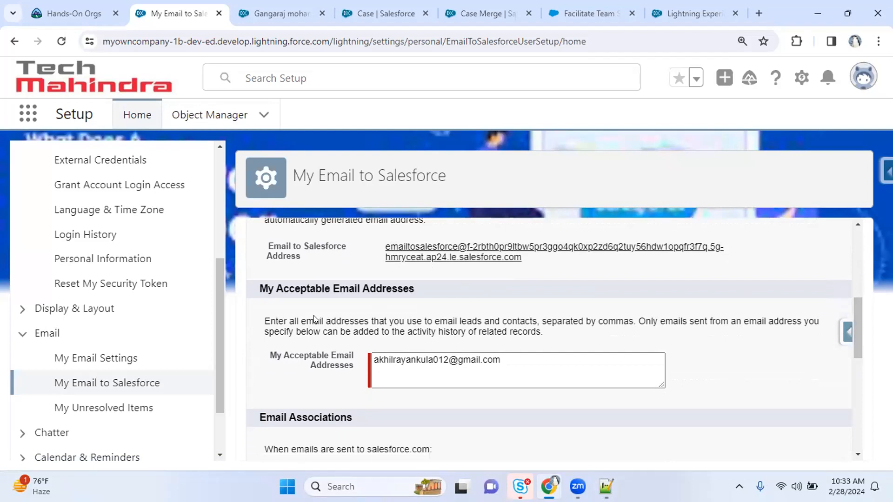
{"action": "left_click_drag", "start_coordinate": [268, 315], "coordinate": [488, 319]}
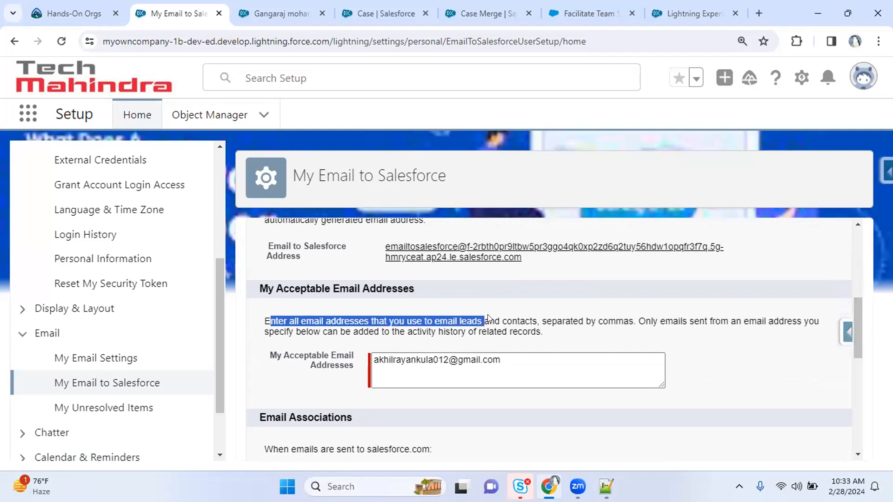
{"action": "left_click_drag", "start_coordinate": [553, 317], "coordinate": [589, 311]}
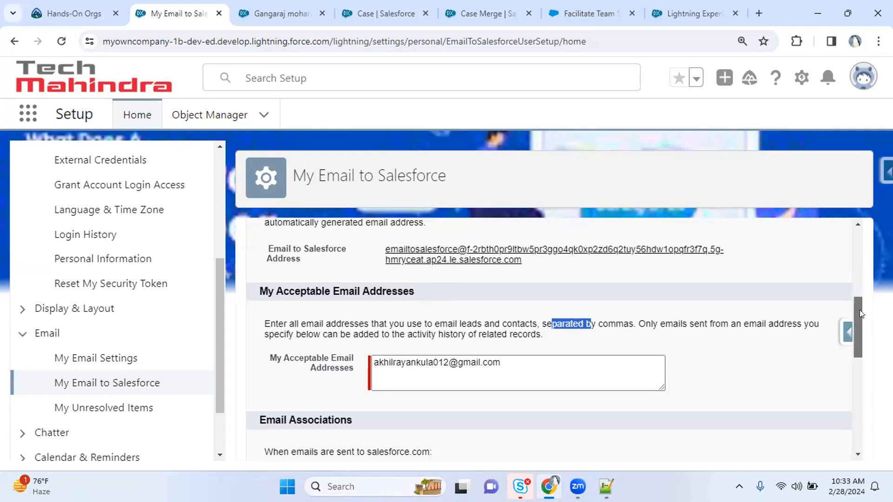
{"action": "scroll", "coordinate": [859, 310], "scroll_direction": "up", "scroll_amount": 1}
{"action": "left_click_drag", "start_coordinate": [525, 321], "coordinate": [374, 311]}
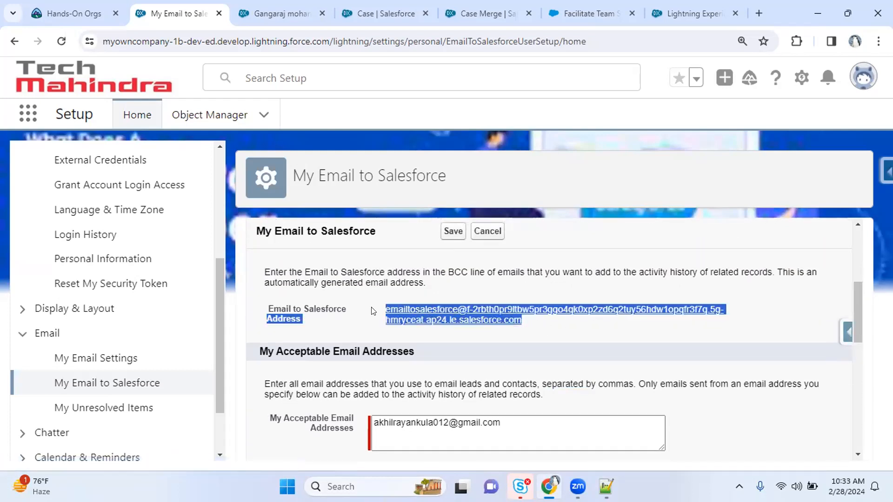
Check the contact's email address, start editing acceptable addresses, and open the browser profile list
{"action": "left_click", "coordinate": [381, 13]}
{"action": "left_click", "coordinate": [275, 4]}
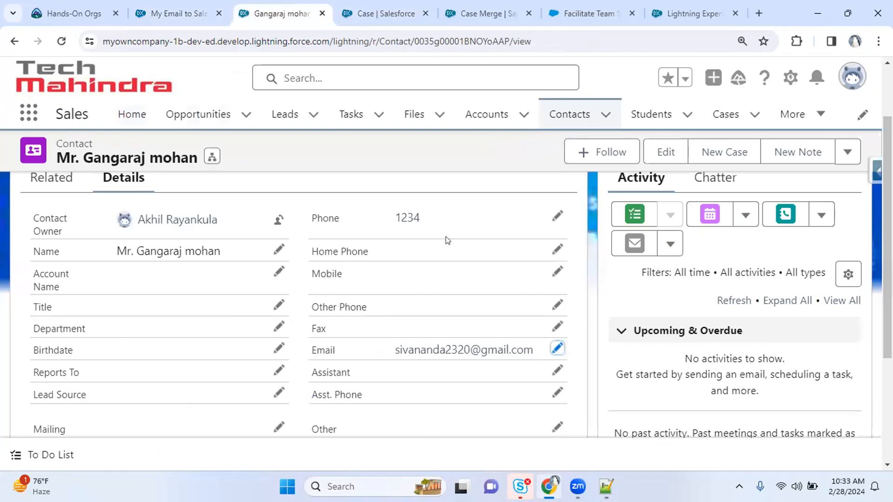
{"action": "left_click_drag", "start_coordinate": [395, 353], "coordinate": [529, 349]}
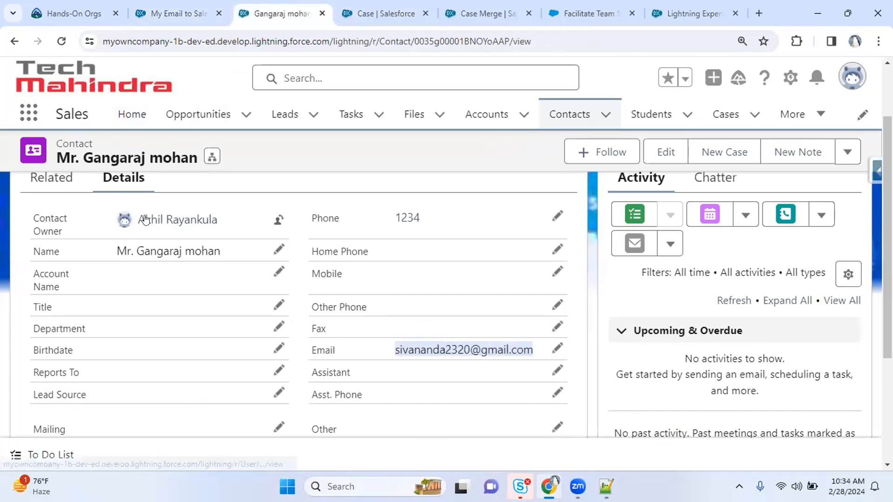
{"action": "left_click", "coordinate": [186, 9]}
{"action": "left_click", "coordinate": [518, 429]}
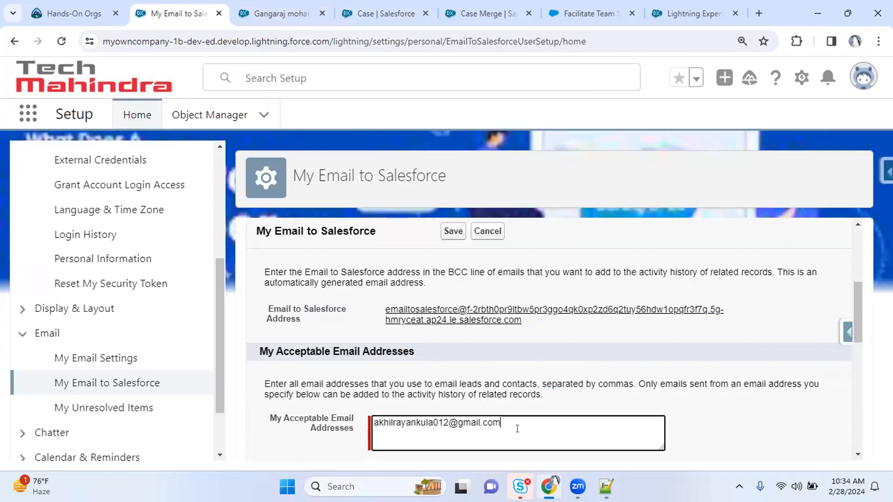
{"action": "left_click", "coordinate": [839, 98]}
{"action": "left_click", "coordinate": [855, 41]}
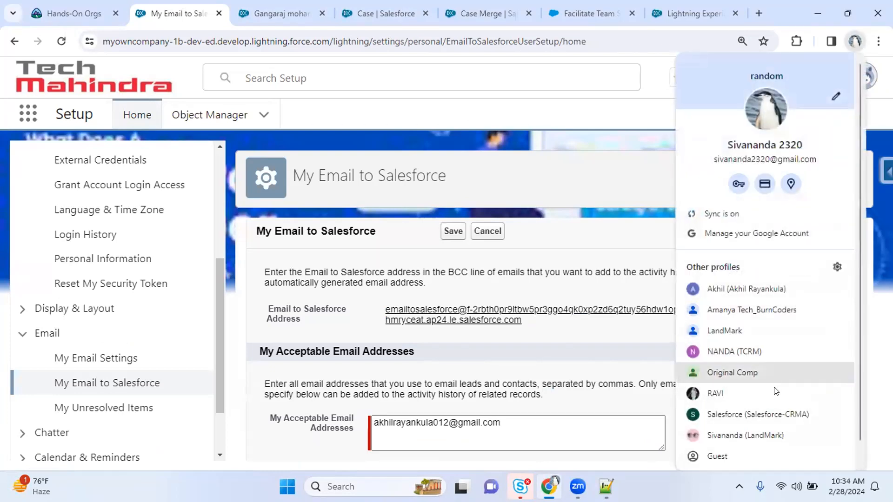
Open a Salesforce-profile browser window and reach Gmail through a gmail.com search
{"action": "left_click", "coordinate": [768, 418]}
{"action": "left_click", "coordinate": [171, 55]}
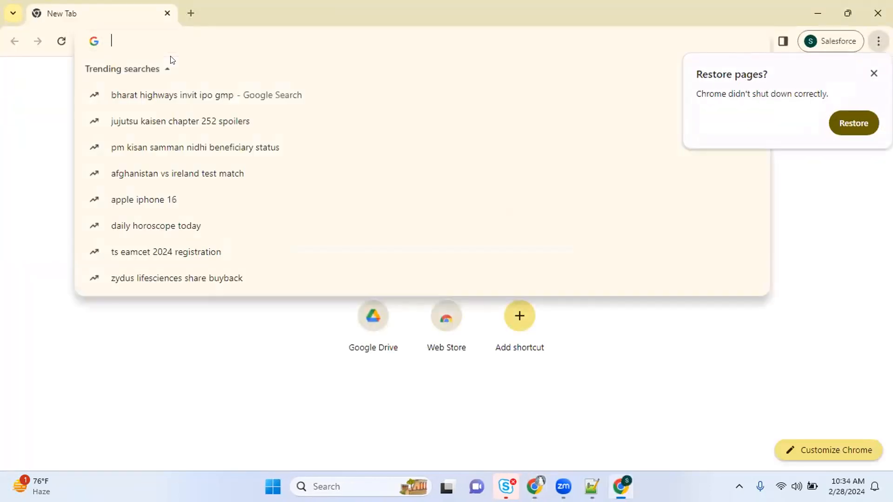
{"action": "type", "text": "gamil."}
{"action": "key", "text": "BackSpace"}
{"action": "key", "text": "BackSpace"}
{"action": "key", "text": "BackSpace"}
{"action": "key", "text": "BackSpace"}
{"action": "key", "text": "BackSpace"}
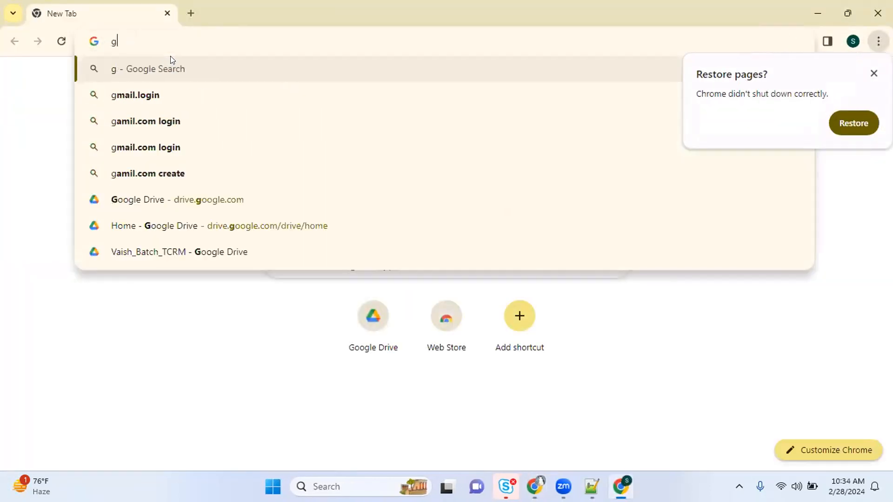
{"action": "type", "text": "mai..com"}
{"action": "key", "text": "Return"}
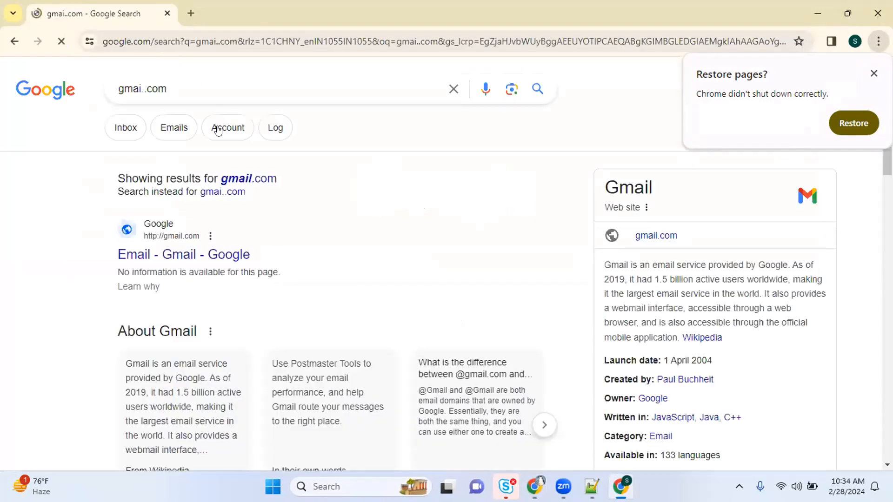
{"action": "left_click", "coordinate": [873, 75]}
{"action": "left_click", "coordinate": [853, 90]}
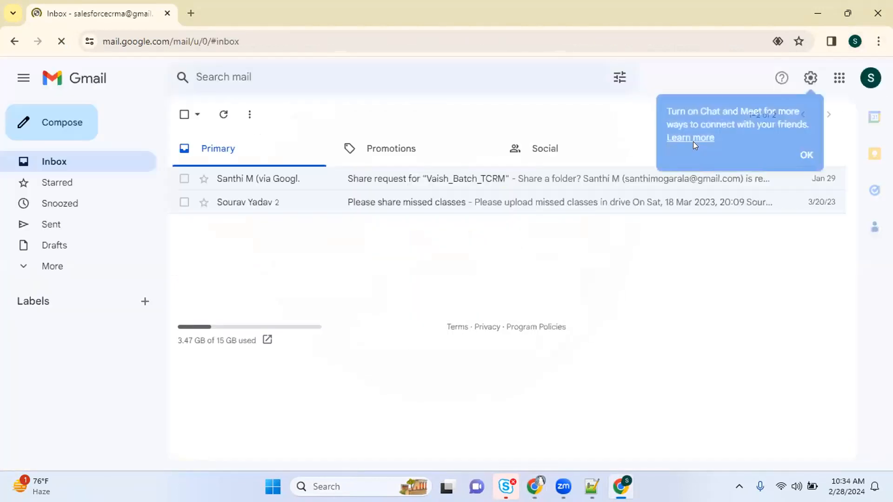
Confirm the Gmail account's address in the account panel, then return to Salesforce
{"action": "left_click", "coordinate": [872, 86]}
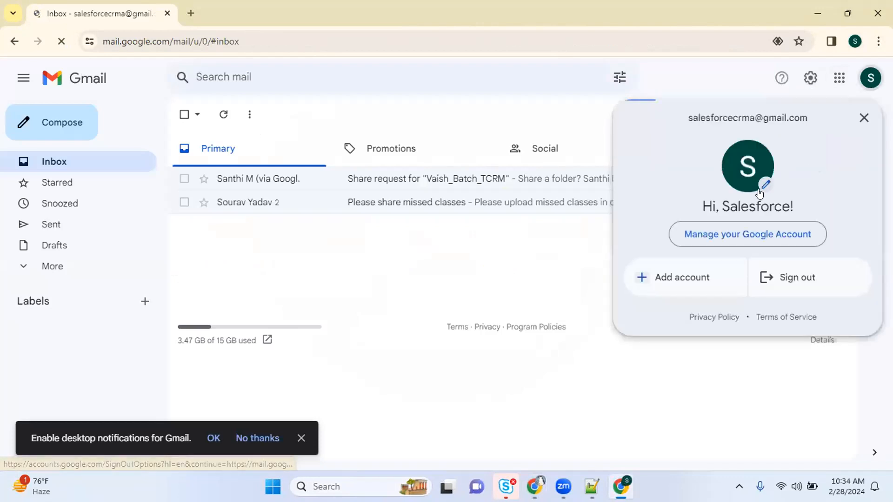
{"action": "left_click_drag", "start_coordinate": [685, 117], "coordinate": [810, 118]}
{"action": "key", "text": "ctrl+c"}
{"action": "left_click", "coordinate": [425, 152]}
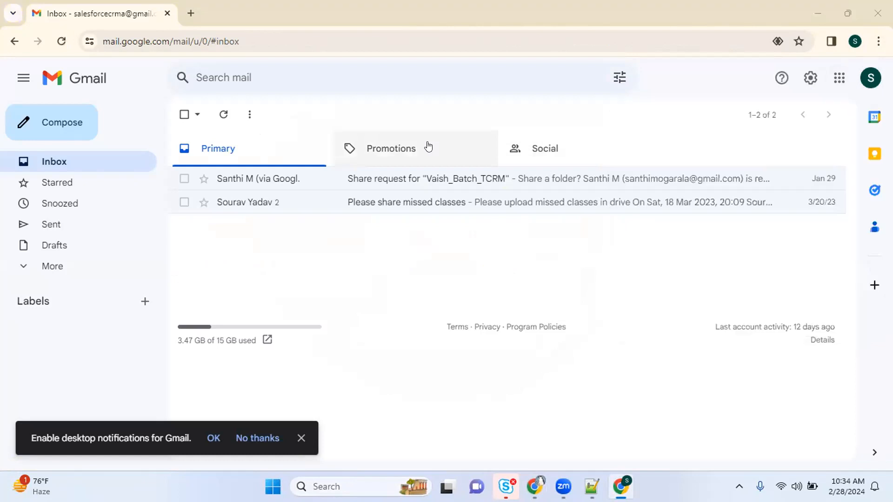
{"action": "key", "text": "alt+Tab"}
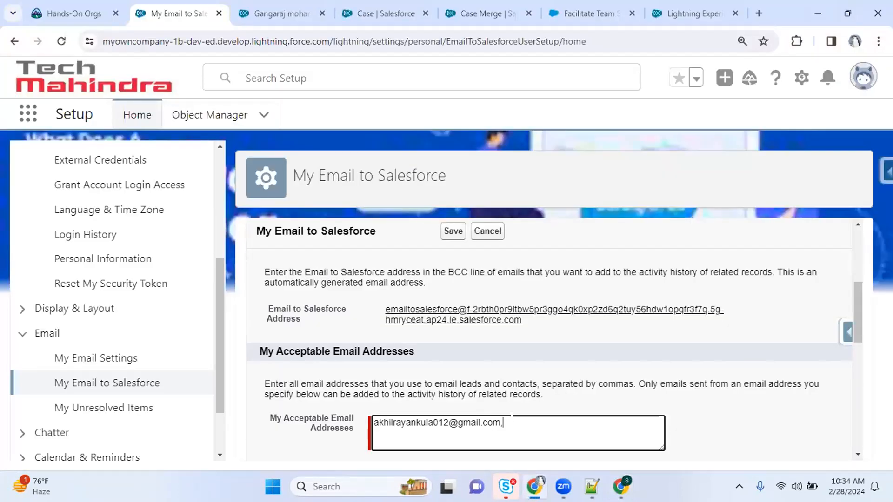
Add the Gmail address to My Acceptable Email Addresses and save the Email to Salesforce settings
{"action": "key", "text": "ctrl+v"}
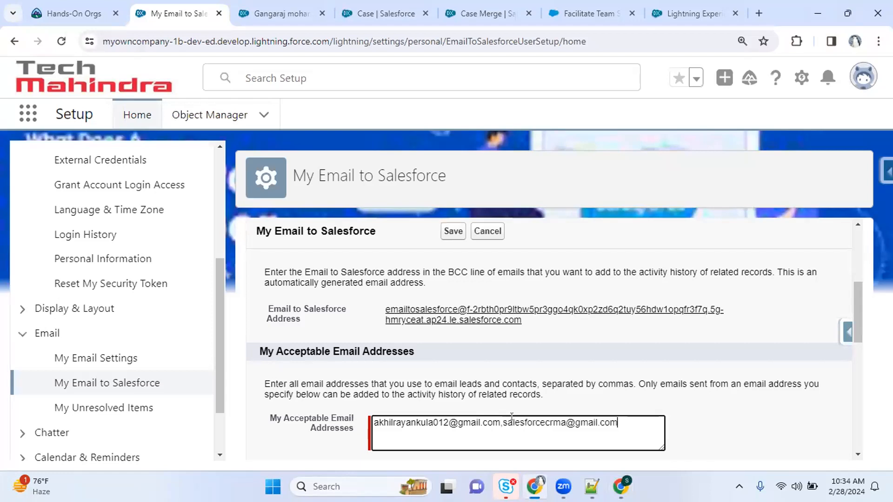
{"action": "left_click_drag", "start_coordinate": [851, 315], "coordinate": [847, 425]}
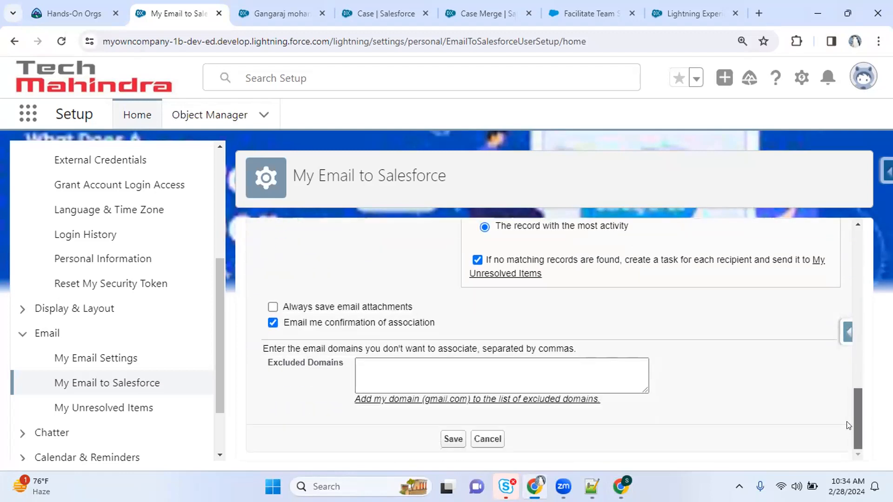
{"action": "left_click", "coordinate": [453, 439]}
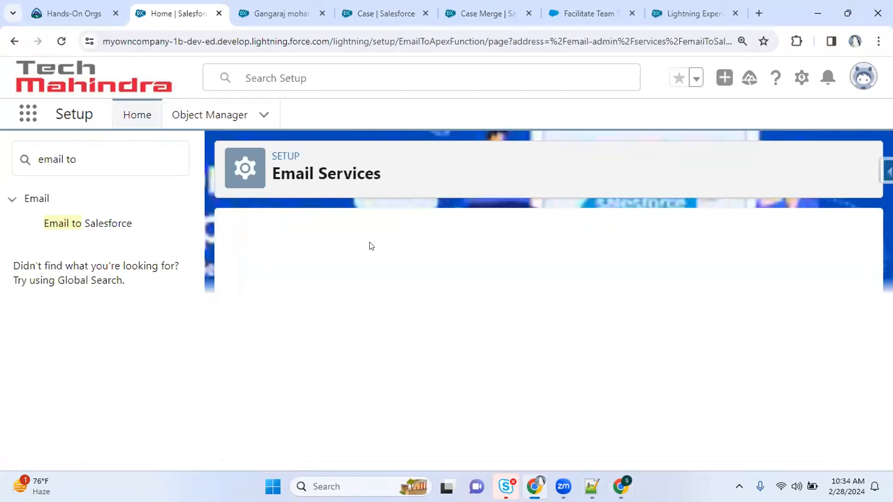
Give the contact a new first and last name and save the record
{"action": "left_click", "coordinate": [272, 13]}
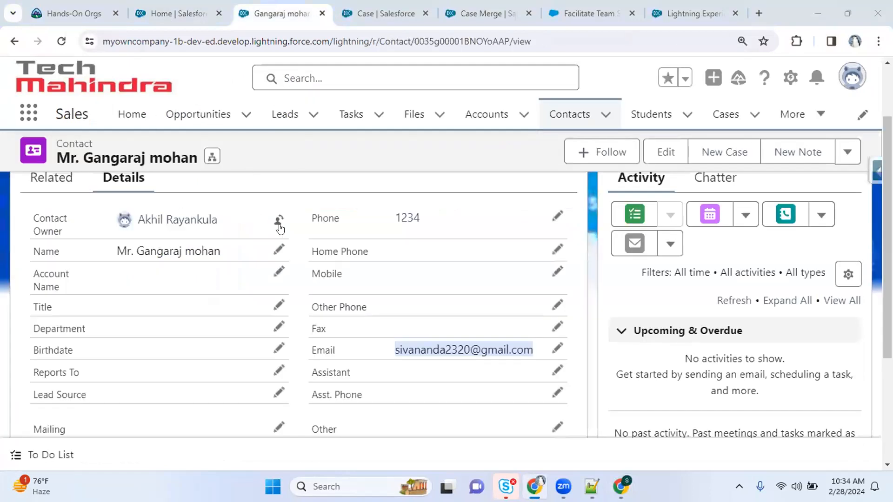
{"action": "left_click", "coordinate": [279, 250]}
{"action": "key", "text": "Tab"}
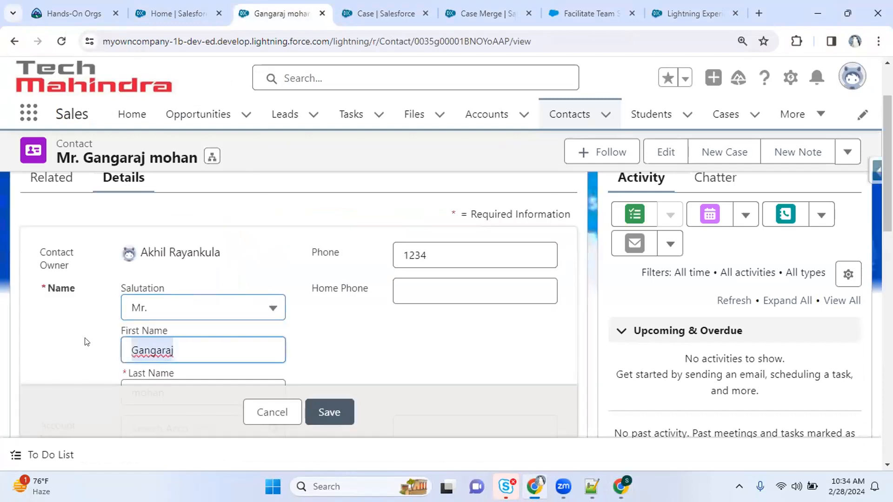
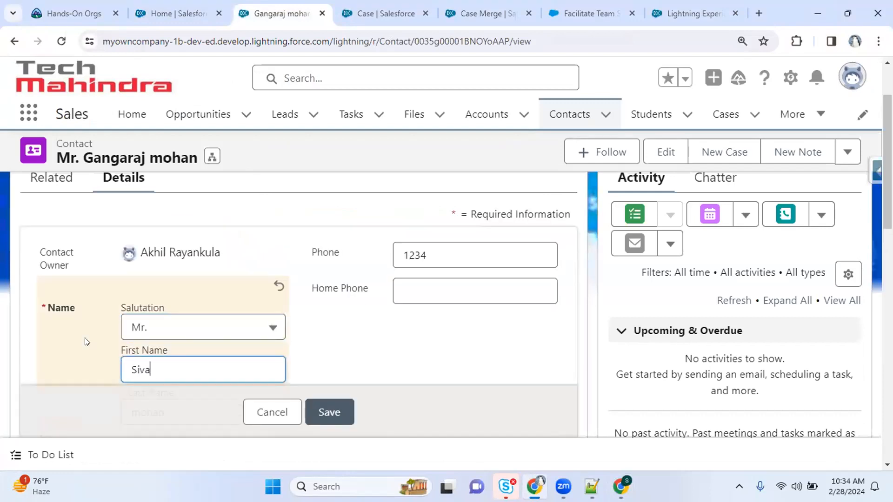
{"action": "key", "text": "Tab"}
{"action": "left_click", "coordinate": [335, 409]}
{"action": "key", "text": "alt+Tab"}
{"action": "key", "text": "Tab"}
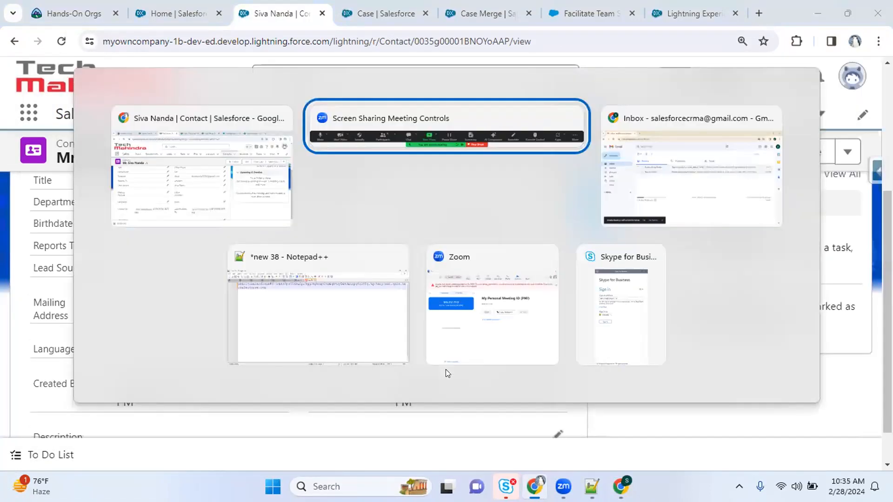
Address a new Gmail message to the contact with a subject asking them to complete the agreement sign
{"action": "left_click", "coordinate": [55, 121]}
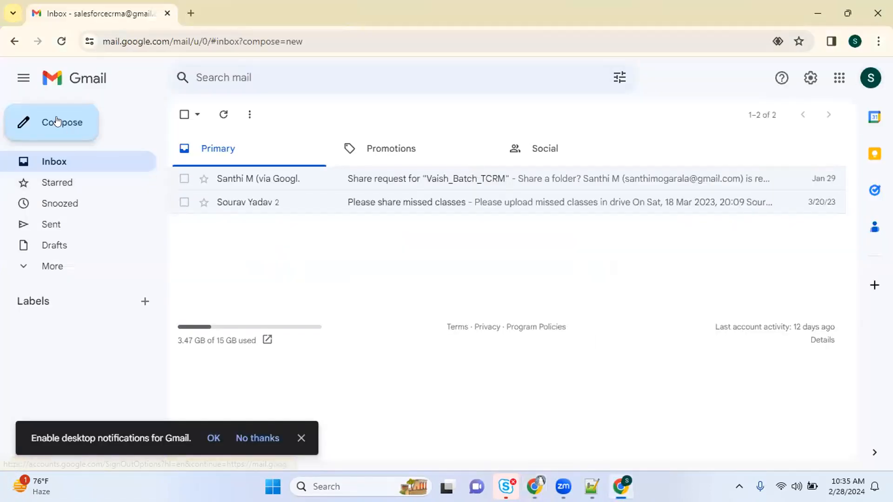
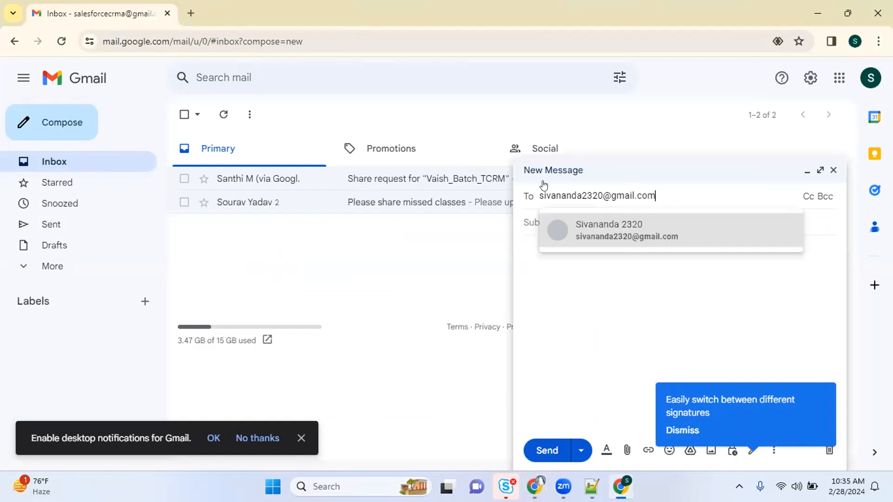
{"action": "key", "text": "Return"}
{"action": "key", "text": "Tab"}
{"action": "type", "text": "Hi Siva, please complete the agreemtn"}
{"action": "key", "text": "BackSpace"}
{"action": "type", "text": "ent"}
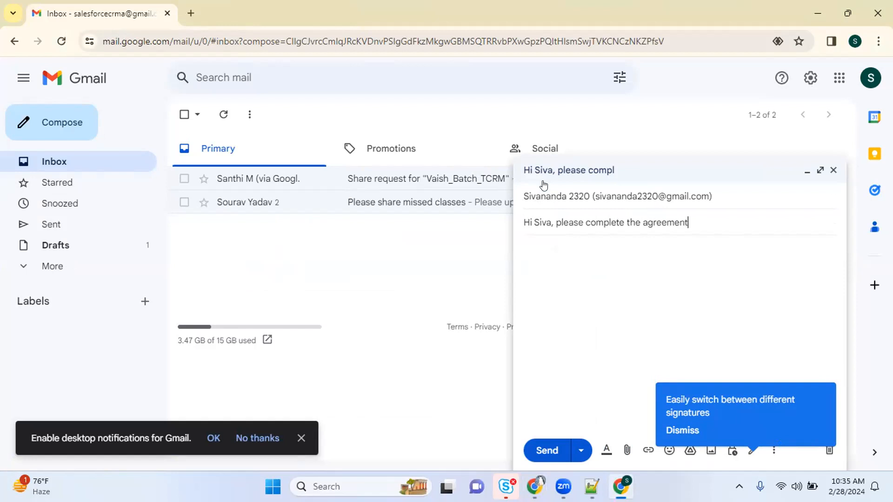
{"action": "type", "text": " sign"}
Write a body greeting the contact and asking them to complete signing of our agreement by EOD
{"action": "key", "text": "Tab"}
{"action": "type", "text": "Hi Siva,"}
{"action": "key", "text": "Return"}
{"action": "type", "text": "Pleas com"}
{"action": "type", "text": " com"}
{"action": "type", "text": "plete"}
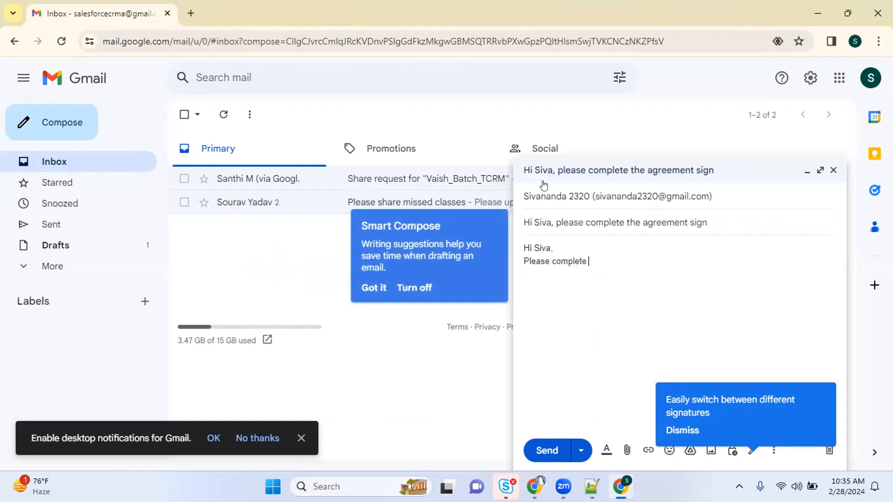
{"action": "type", "text": " signing of our agreement by EOD"}
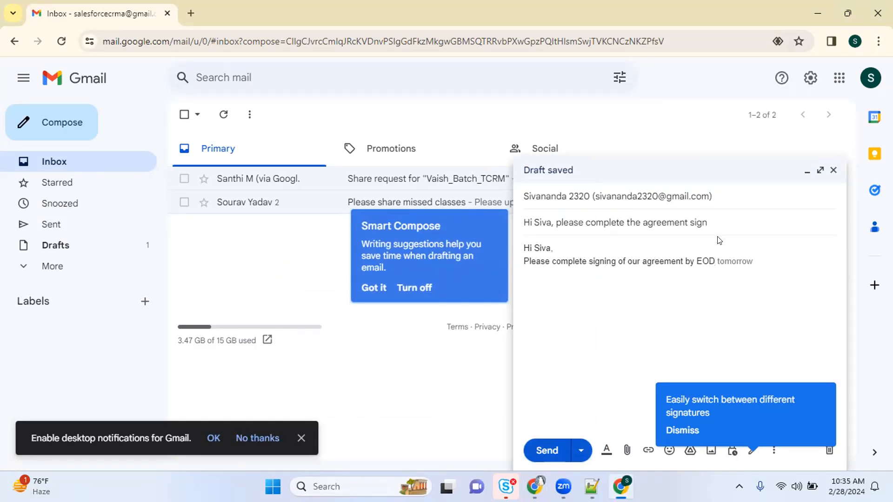
Copy the saved Email to Salesforce address from Notepad++ and return to the Gmail draft
{"action": "key", "text": "alt+Tab"}
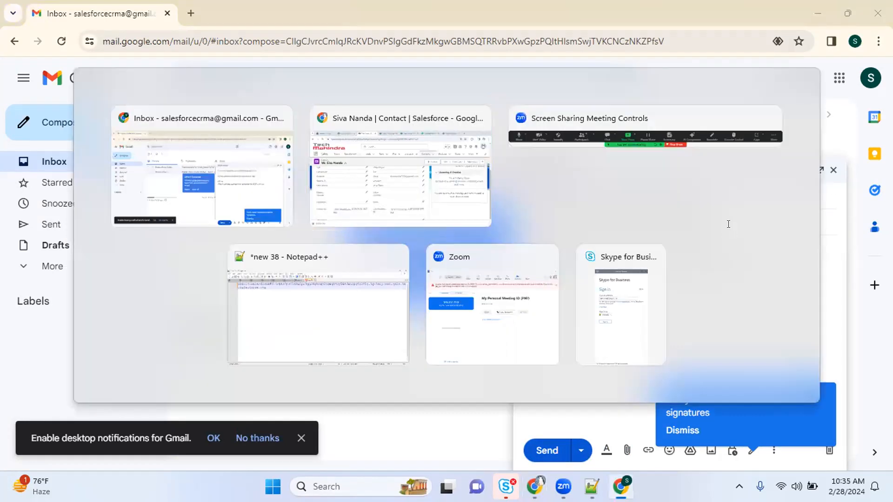
{"action": "key", "text": "alt+Tab"}
{"action": "key", "text": "alt+Tab"}
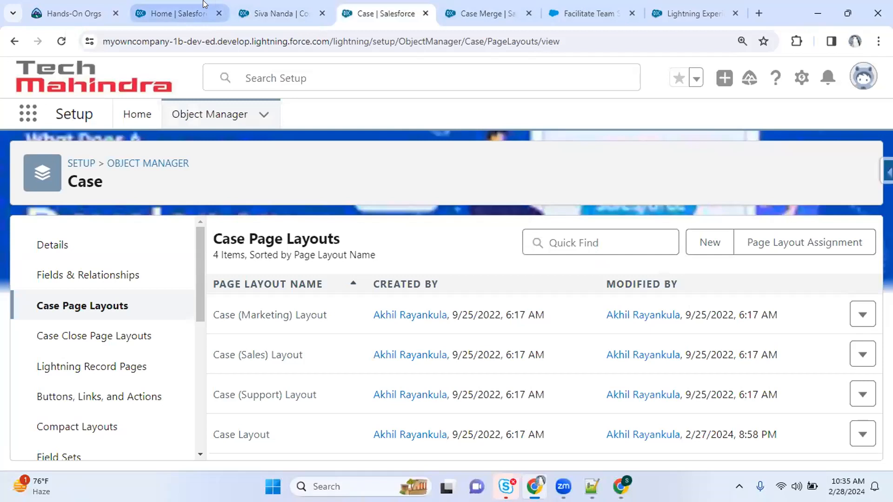
{"action": "left_click", "coordinate": [188, 4]}
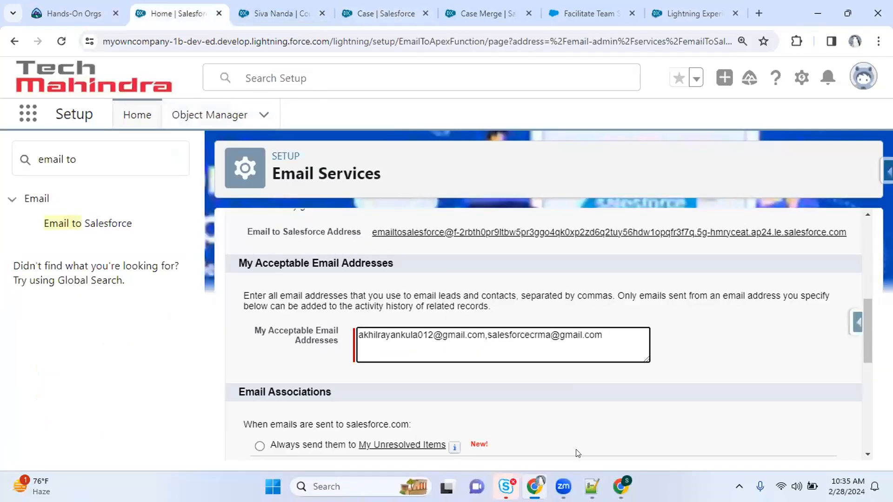
{"action": "left_click", "coordinate": [591, 486]}
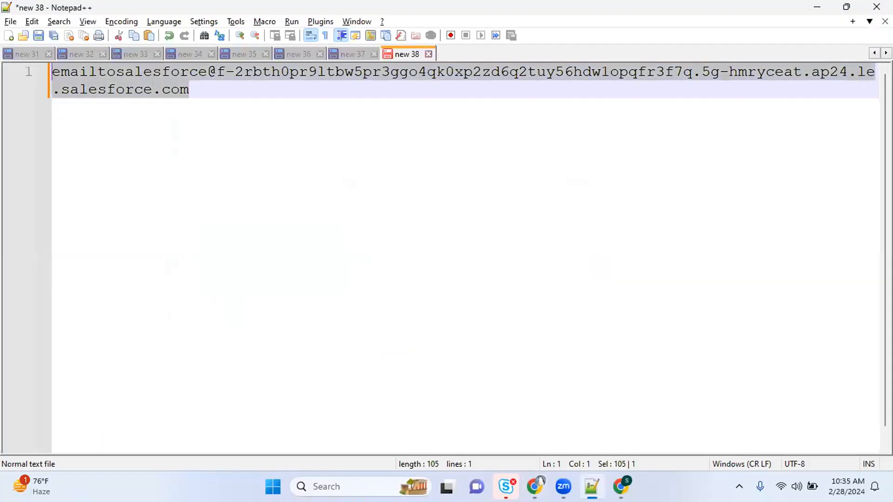
{"action": "key", "text": "alt+Tab"}
{"action": "key", "text": "alt+Tab"}
{"action": "key", "text": "alt+Tab"}
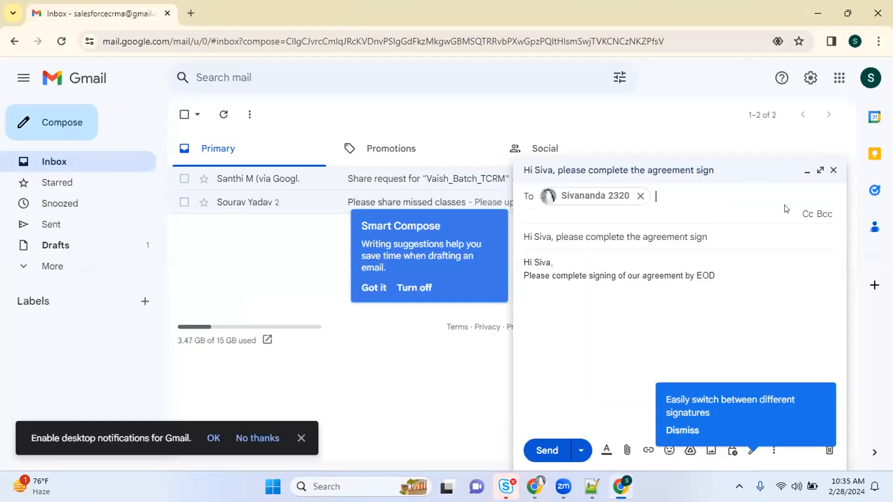
Paste the Email to Salesforce address into Bcc and send the agreement email to the contact
{"action": "left_click", "coordinate": [824, 214]}
{"action": "key", "text": "ctrl+v"}
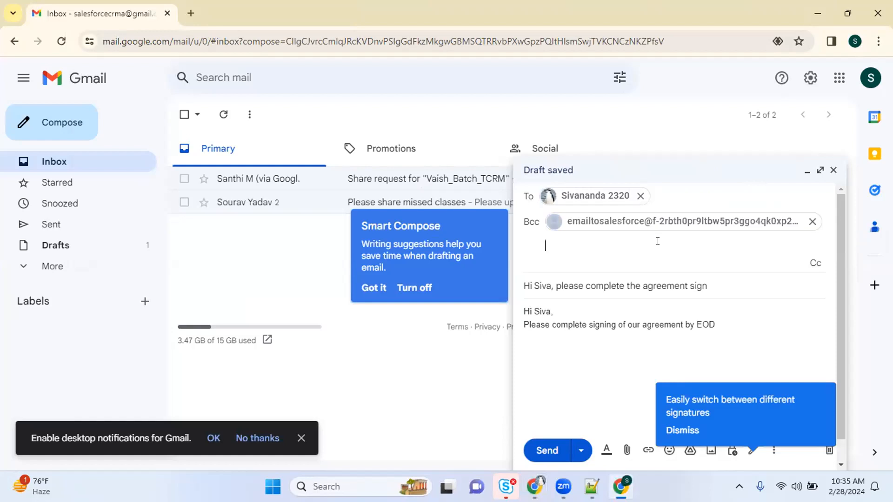
{"action": "left_click", "coordinate": [570, 195]}
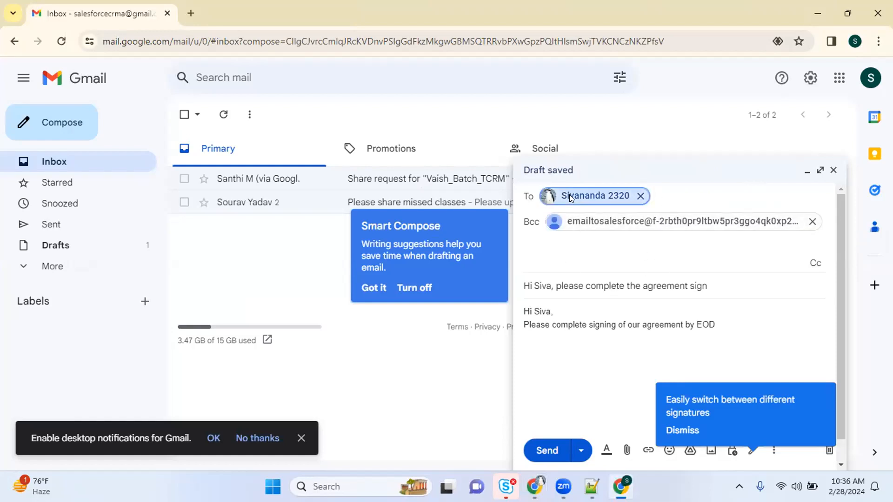
{"action": "left_click", "coordinate": [541, 248]}
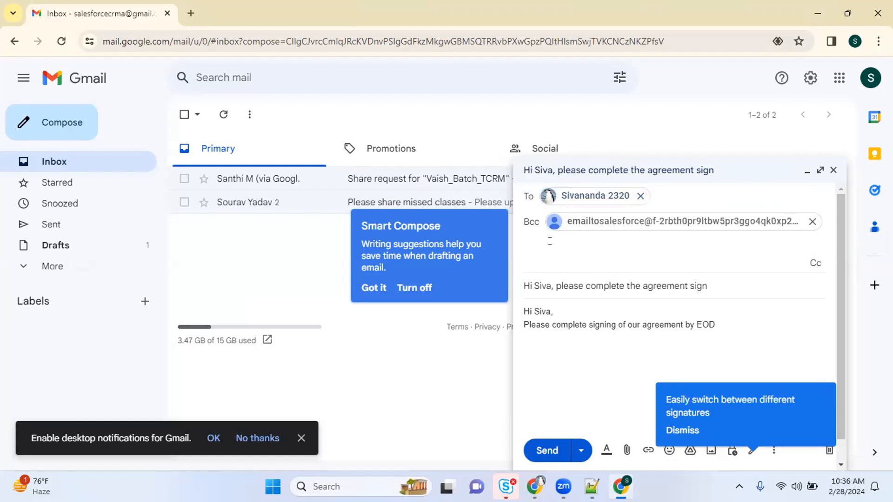
{"action": "mouse_move", "coordinate": [582, 194]}
{"action": "left_click", "coordinate": [728, 328]}
{"action": "left_click", "coordinate": [674, 311]}
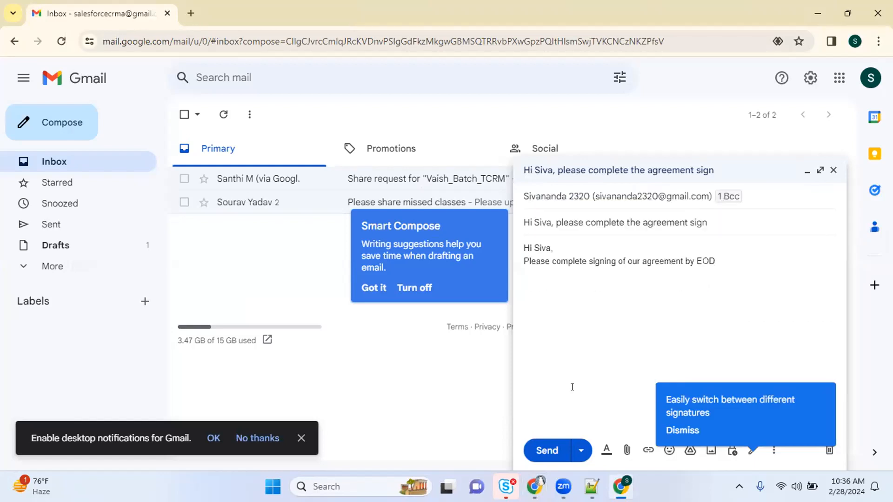
{"action": "left_click", "coordinate": [553, 454]}
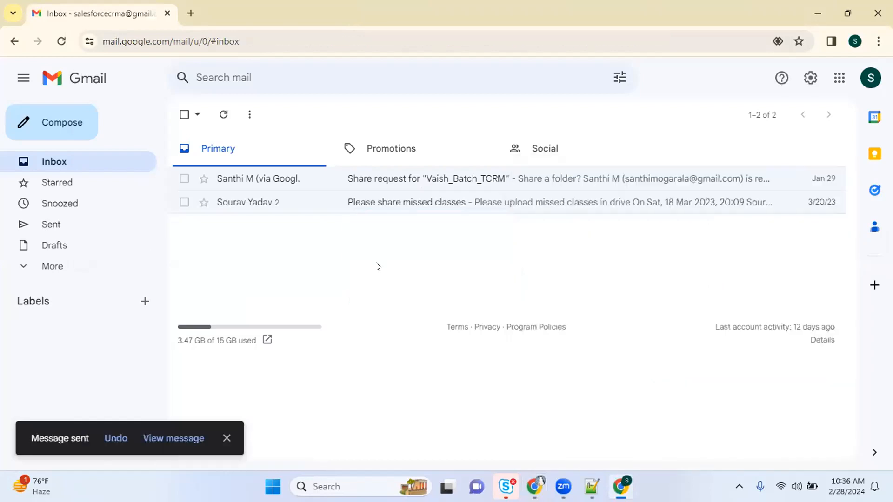
{"action": "key", "text": "alt+Tab"}
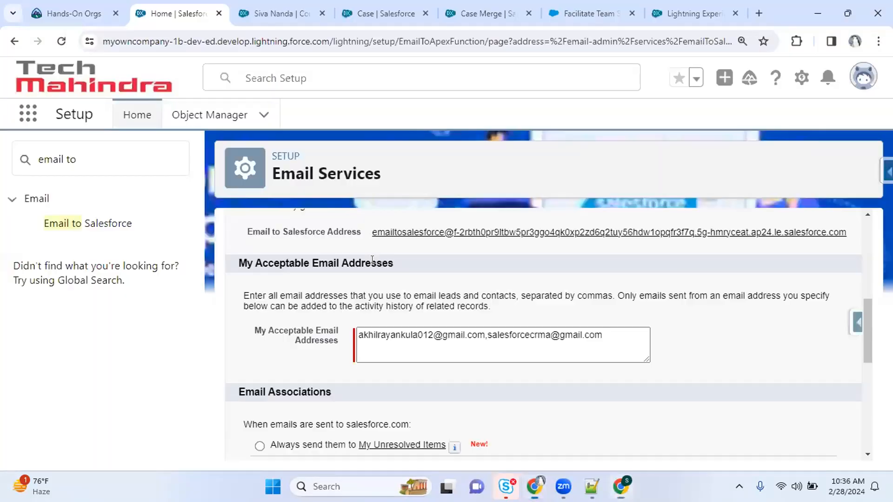
Reload the contact record and show its Details
{"action": "left_click", "coordinate": [268, 13]}
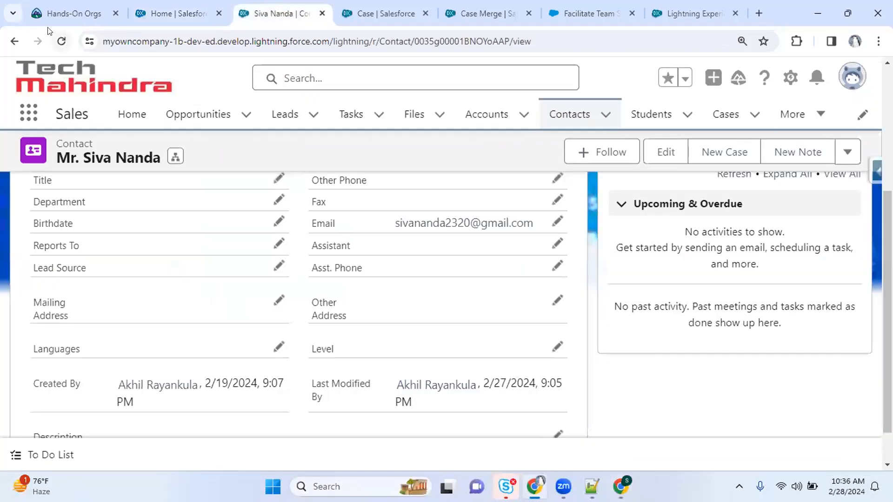
{"action": "left_click", "coordinate": [61, 41]}
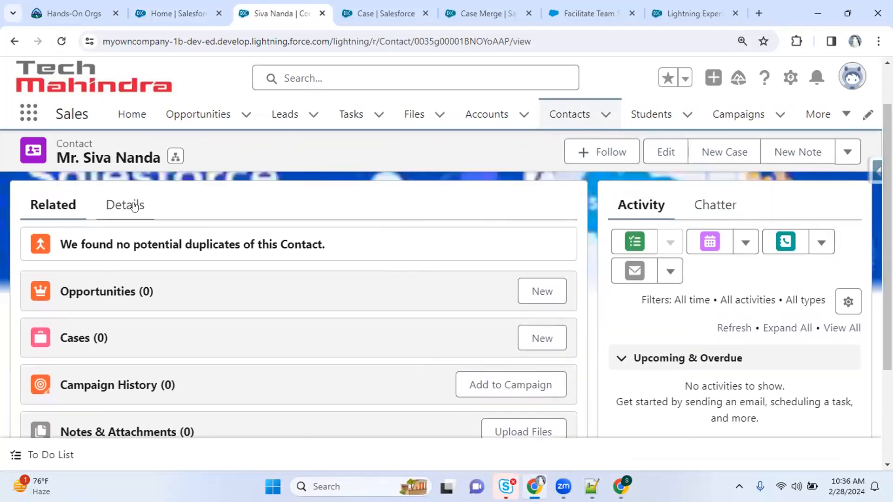
{"action": "left_click", "coordinate": [134, 205]}
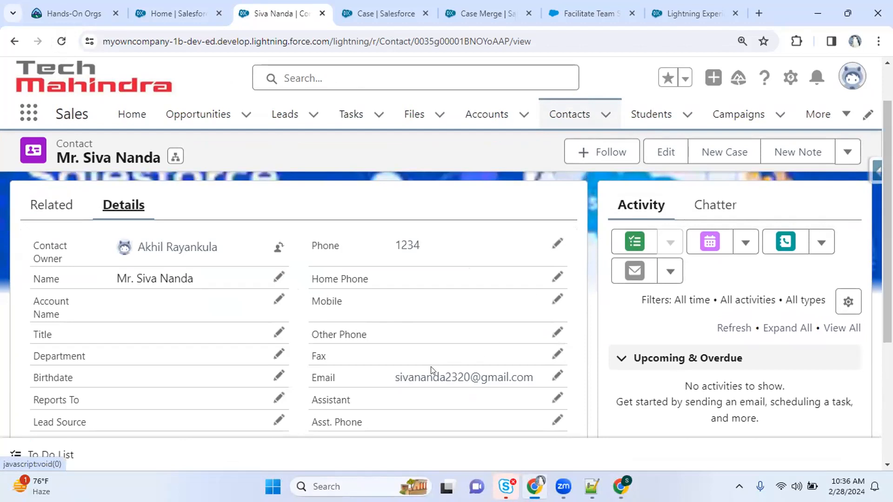
Set display density to Comfy, refresh, and open the logged agreement email activity
{"action": "left_click", "coordinate": [847, 83]}
{"action": "left_click", "coordinate": [643, 339]}
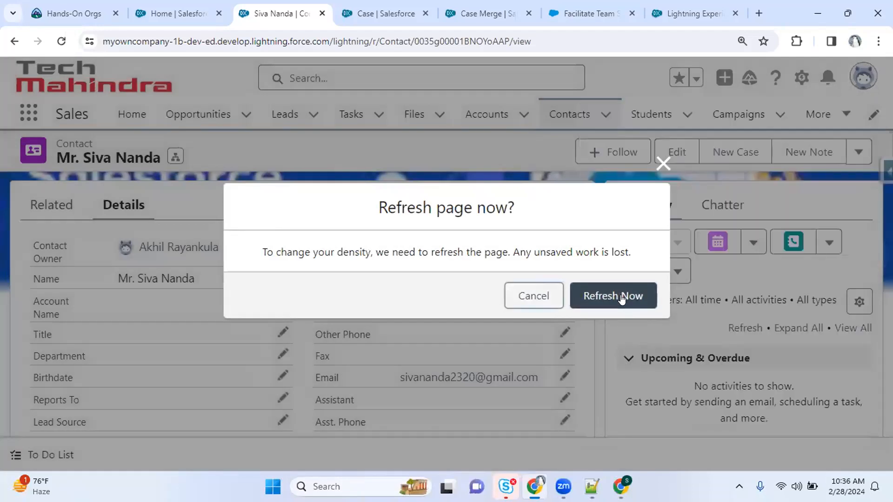
{"action": "left_click", "coordinate": [620, 296]}
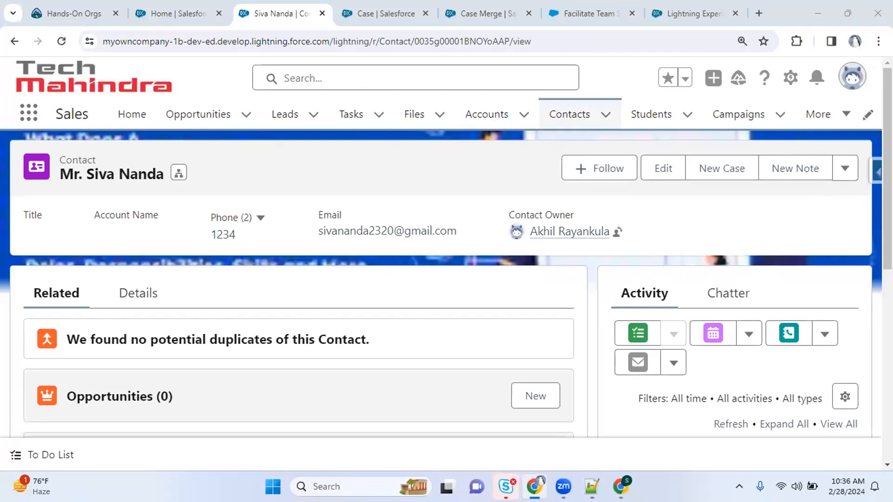
{"action": "scroll", "coordinate": [297, 326], "scroll_direction": "down", "scroll_amount": 5}
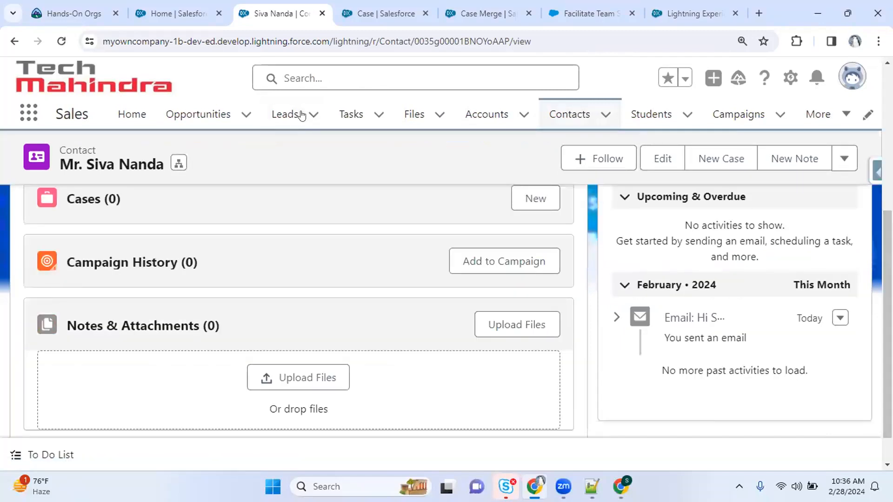
{"action": "left_click", "coordinate": [689, 320]}
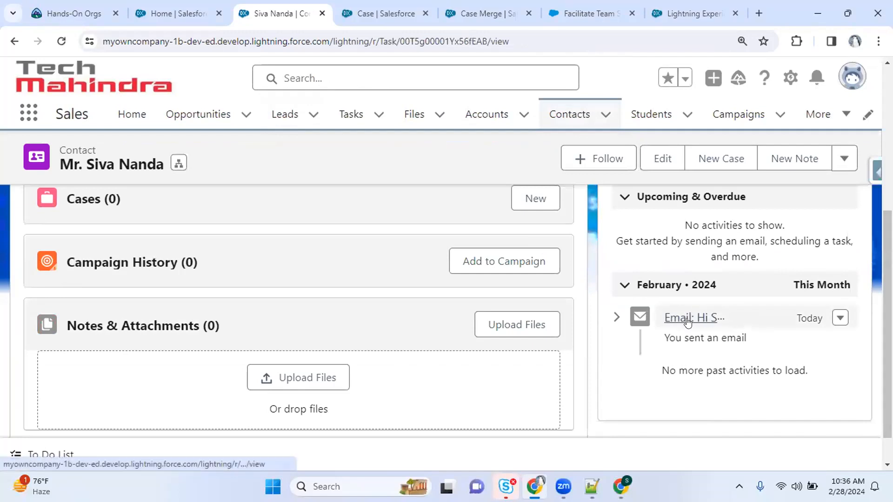
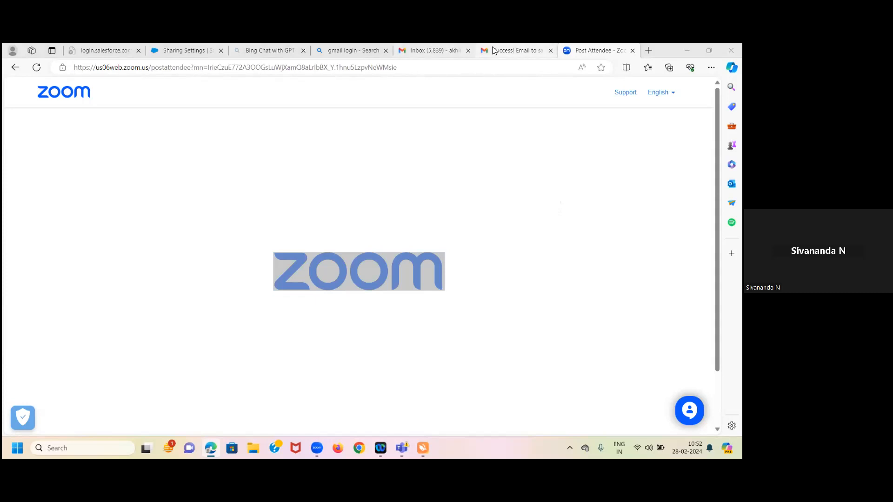
In Gmail, open the 'Success! Email to salesforce.com' message and check the signed-in Google accounts
{"action": "left_click", "coordinate": [493, 51]}
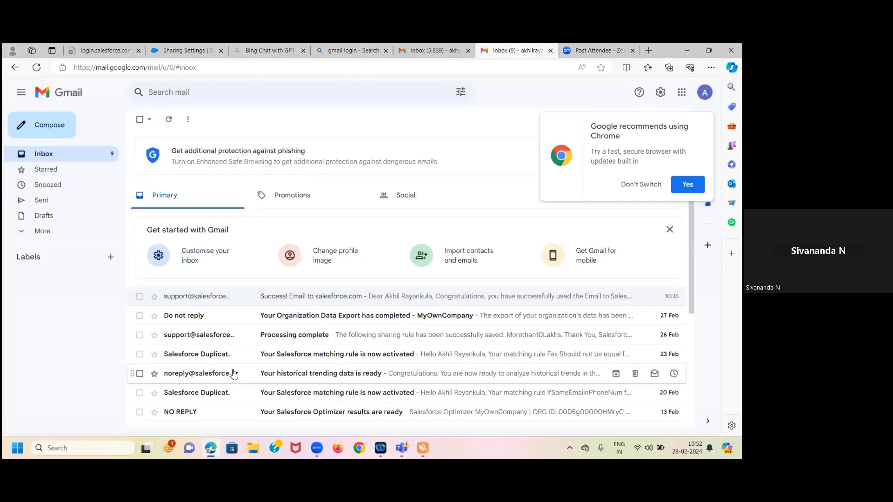
{"action": "left_click", "coordinate": [301, 297]}
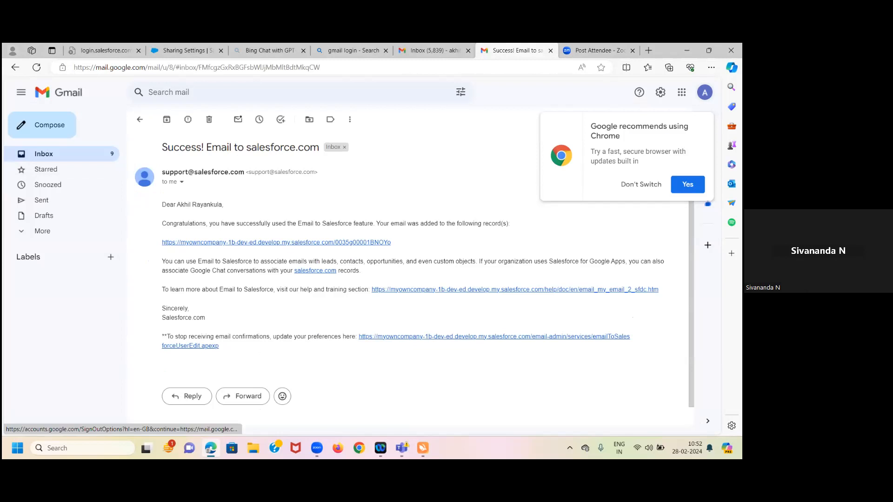
{"action": "left_click", "coordinate": [704, 93]}
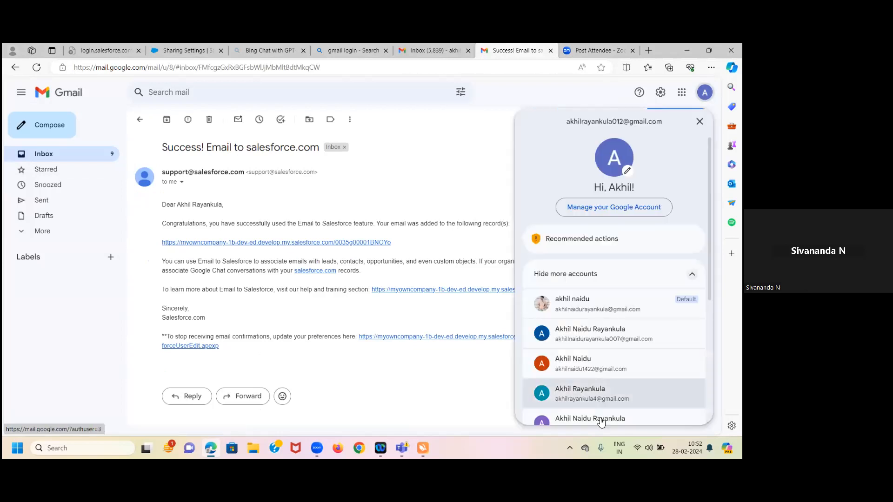
{"action": "scroll", "coordinate": [598, 409], "scroll_direction": "down", "scroll_amount": 5}
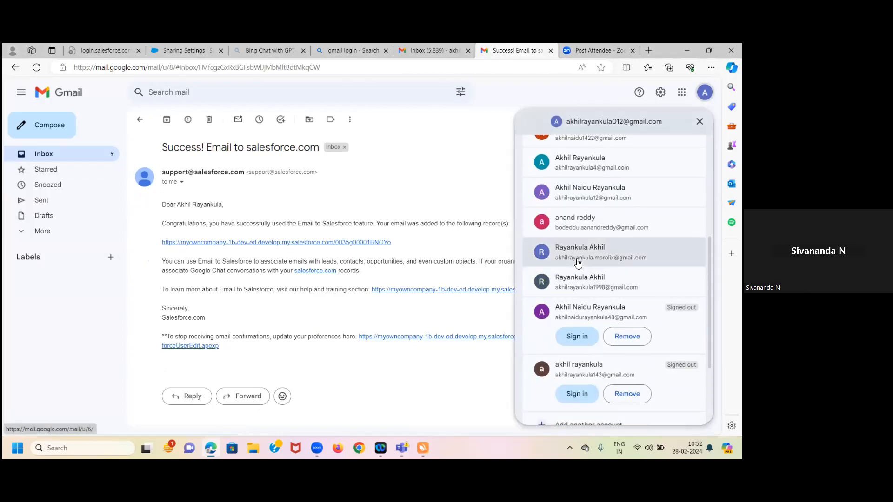
{"action": "scroll", "coordinate": [577, 263], "scroll_direction": "up", "scroll_amount": 4}
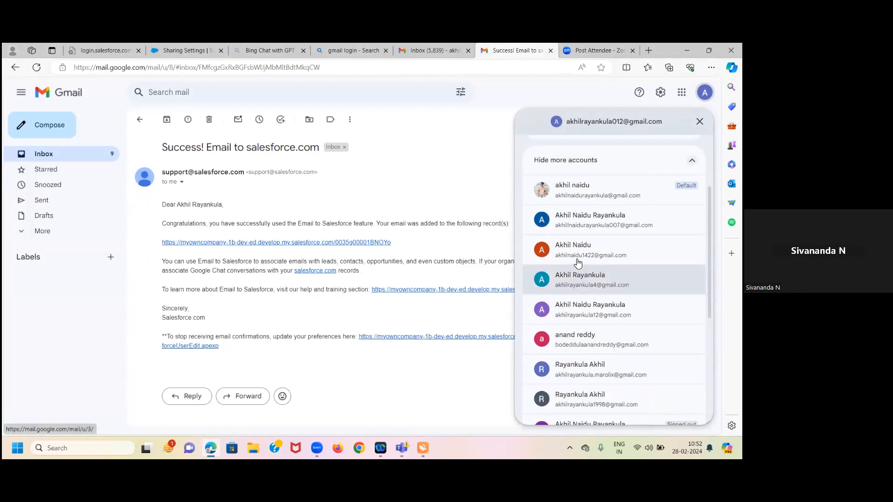
{"action": "scroll", "coordinate": [578, 264], "scroll_direction": "up", "scroll_amount": 3}
{"action": "left_click", "coordinate": [463, 264]}
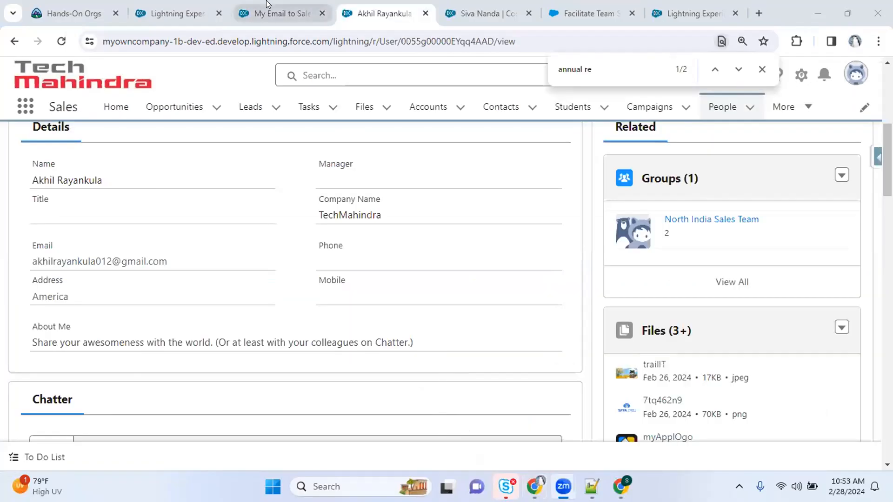
Look over My Email to Salesforce, then go to Setup's Lead Assignment Rules with the active Standard rule
{"action": "left_click", "coordinate": [274, 14]}
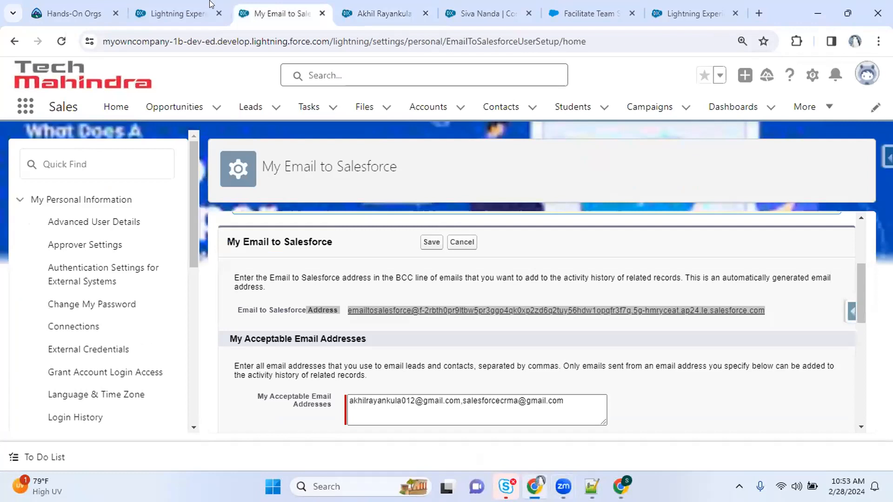
{"action": "key", "text": "ctrl+shift+Tab"}
{"action": "left_click", "coordinate": [114, 224]}
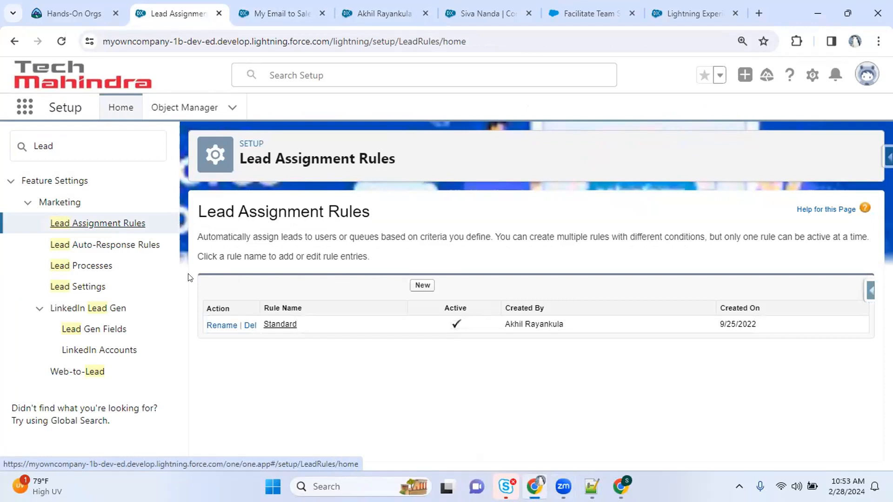
Open Web-to-Lead in Setup and scroll its settings, confirming Web-to-Lead is enabled
{"action": "left_click", "coordinate": [101, 374]}
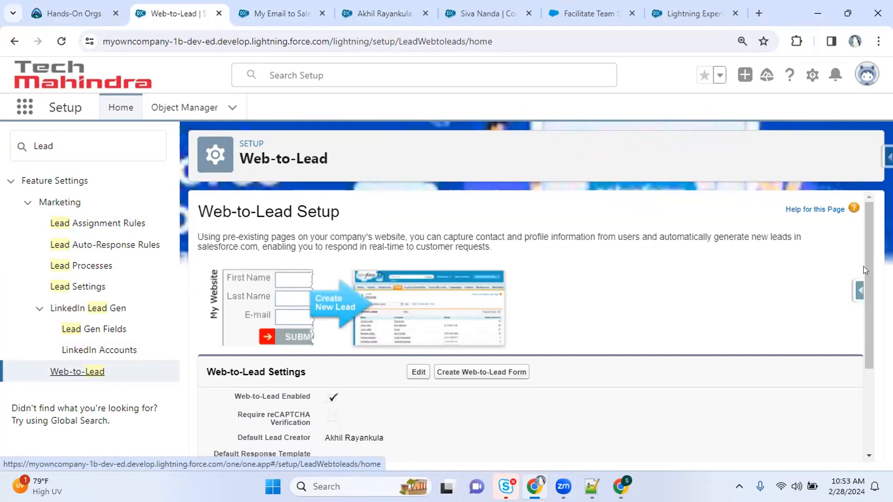
{"action": "left_click_drag", "start_coordinate": [872, 264], "coordinate": [869, 362]}
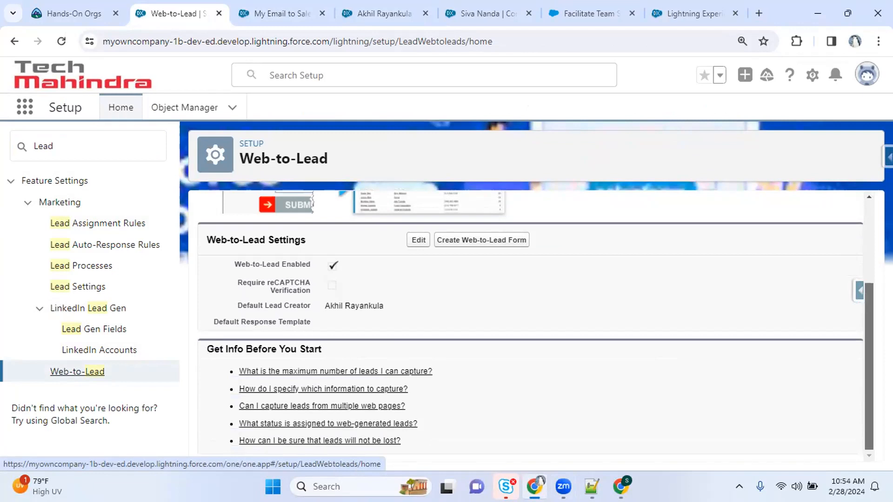
{"action": "scroll", "coordinate": [869, 367], "scroll_direction": "up", "scroll_amount": 5}
{"action": "left_click_drag", "start_coordinate": [873, 221], "coordinate": [789, 230]}
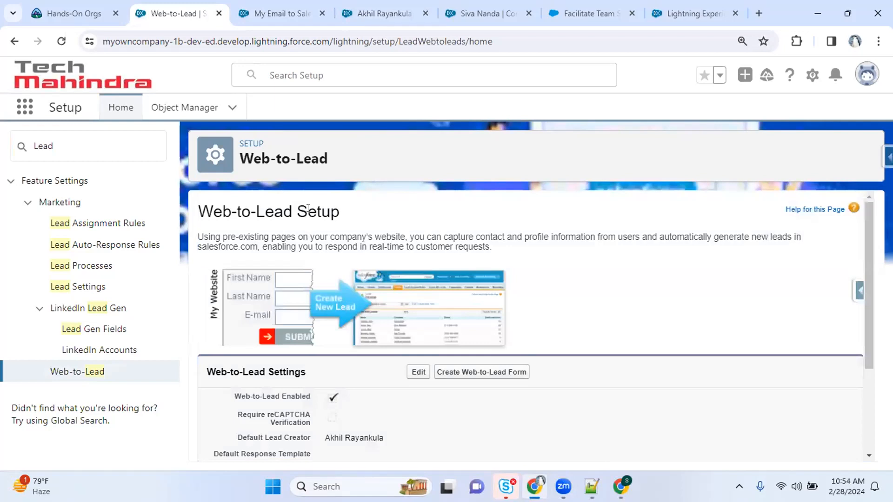
Filter the Setup Quick Find with 'auto-response' to list Lead and Case Auto-Response Rules
{"action": "left_click", "coordinate": [17, 146]}
{"action": "type", "text": "auto re"}
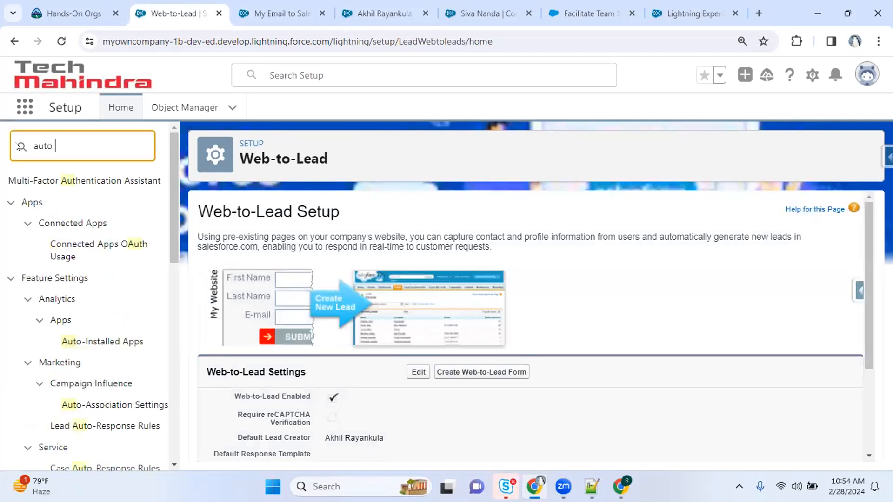
{"action": "key", "text": "BackSpace"}
{"action": "key", "text": "BackSpace"}
{"action": "key", "text": "BackSpace"}
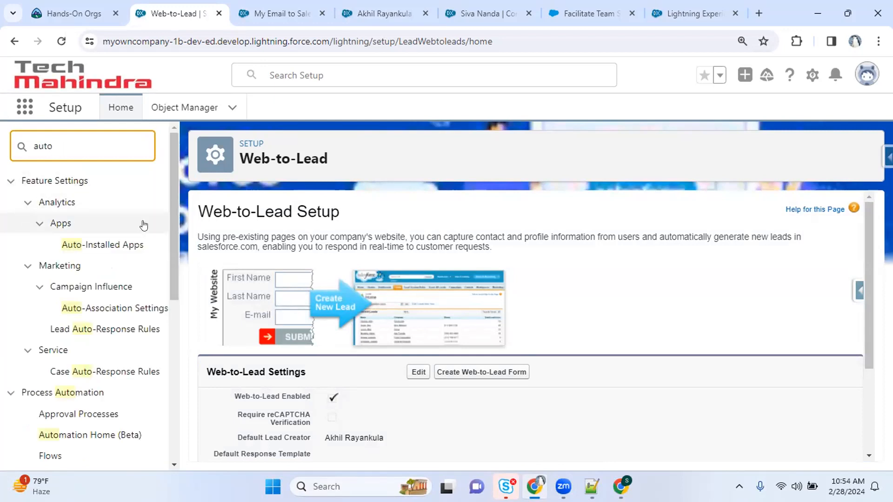
{"action": "type", "text": "-response"}
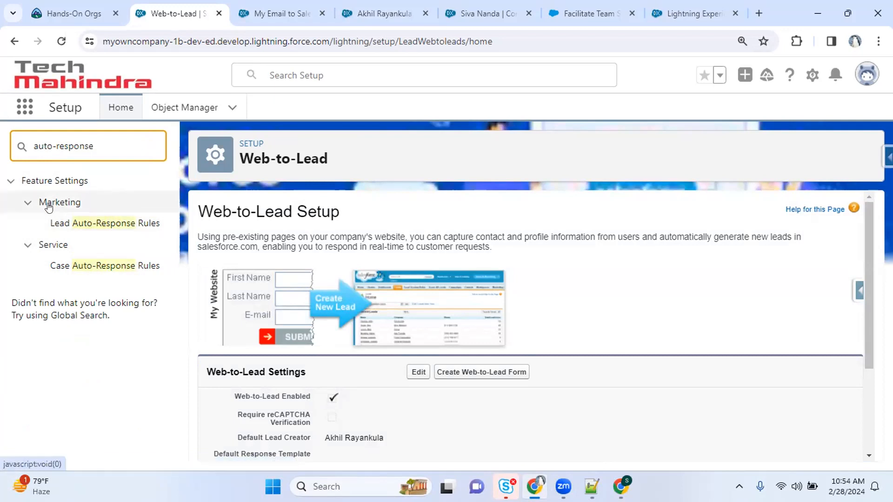
Open Case Auto-Response Rules, go over its empty rule list, and begin a new rule
{"action": "left_click", "coordinate": [110, 266]}
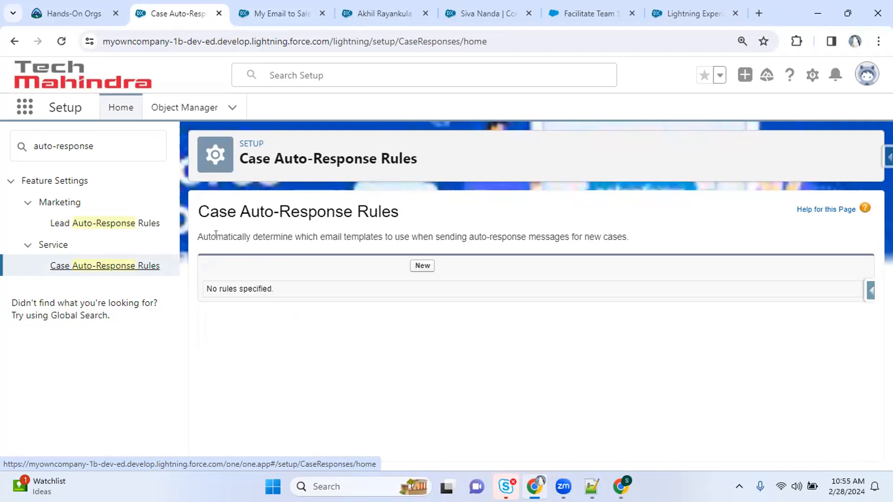
{"action": "left_click_drag", "start_coordinate": [216, 236], "coordinate": [613, 245]}
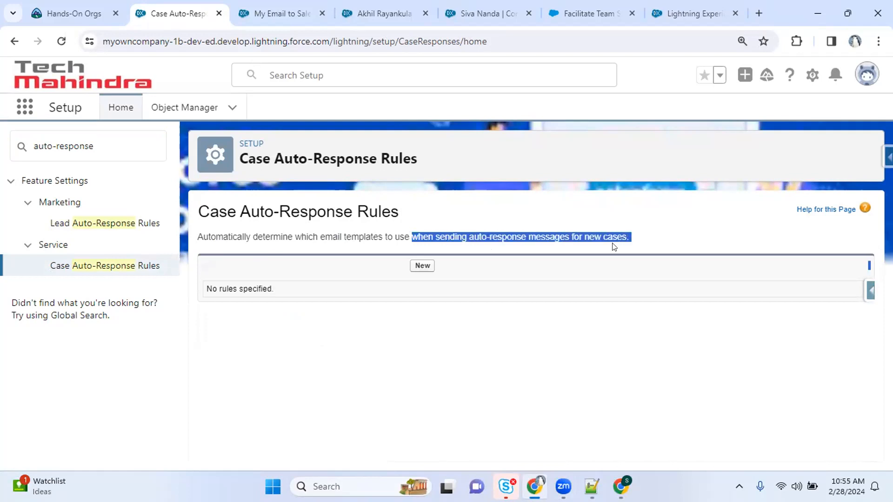
{"action": "left_click", "coordinate": [641, 245]}
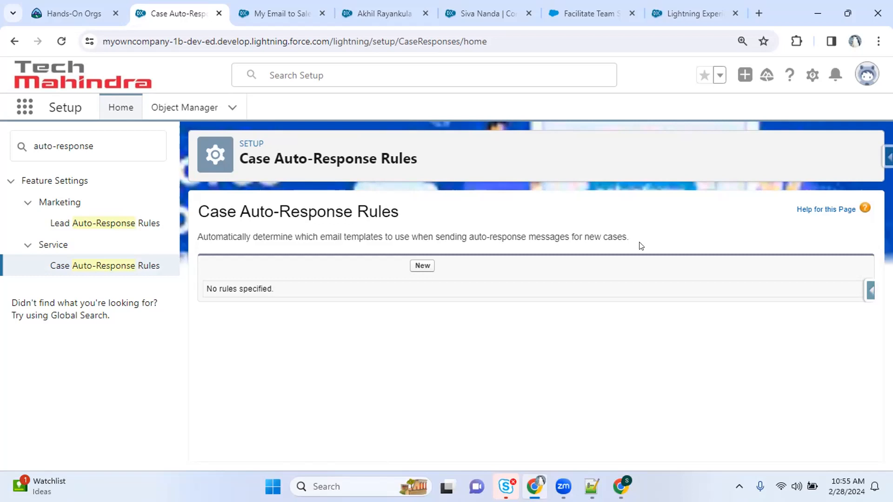
{"action": "left_click_drag", "start_coordinate": [209, 213], "coordinate": [399, 214]}
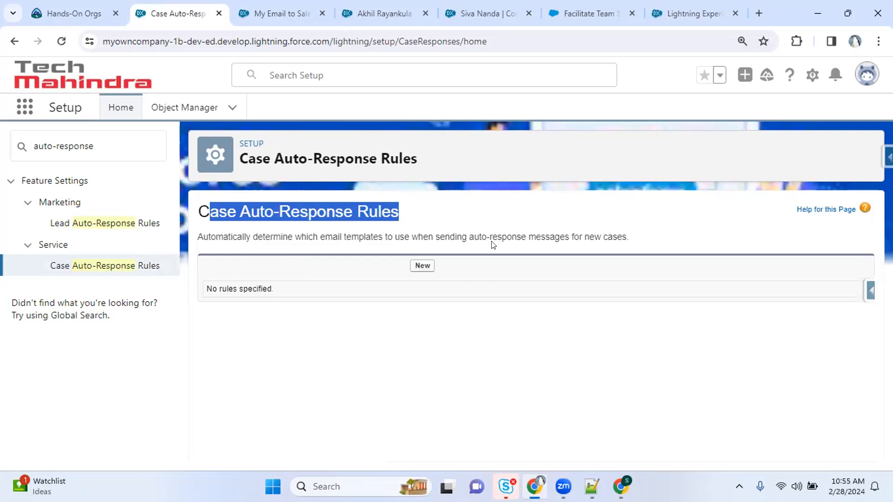
{"action": "left_click", "coordinate": [425, 269]}
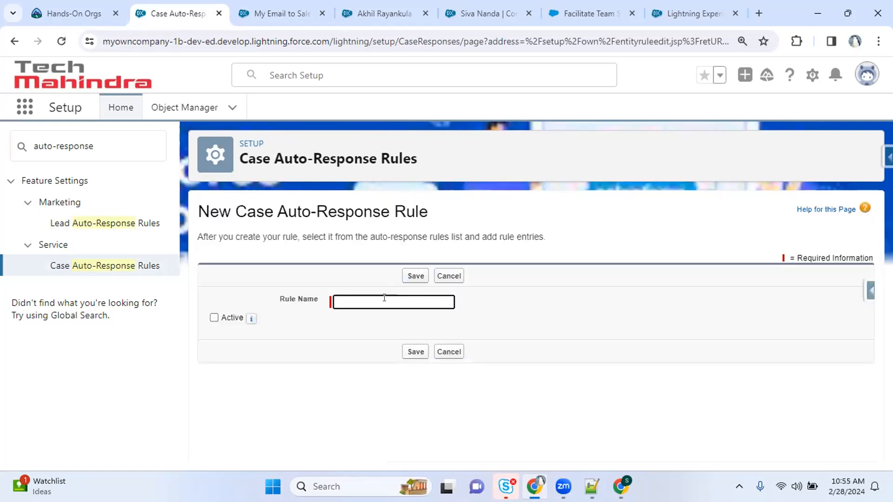
Save an active rule named 'Intimated', then open it and begin a new rule entry
{"action": "type", "text": "Intimated"}
{"action": "key", "text": "Tab"}
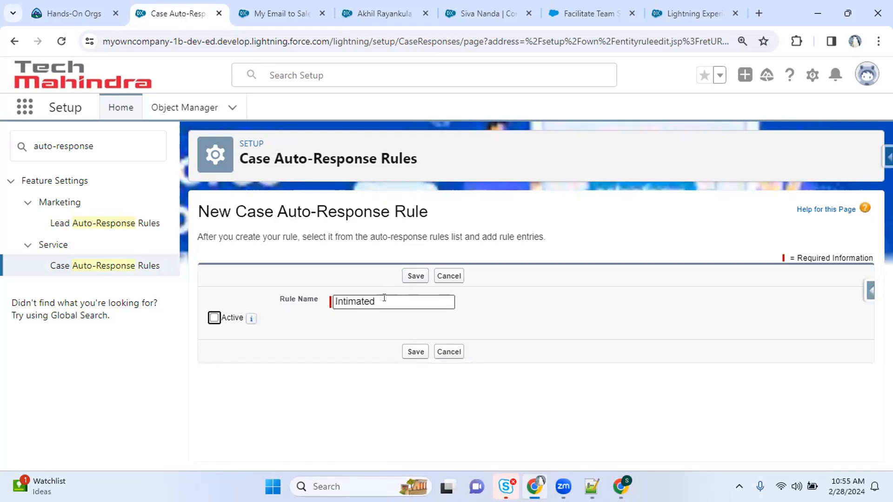
{"action": "left_click", "coordinate": [214, 317]}
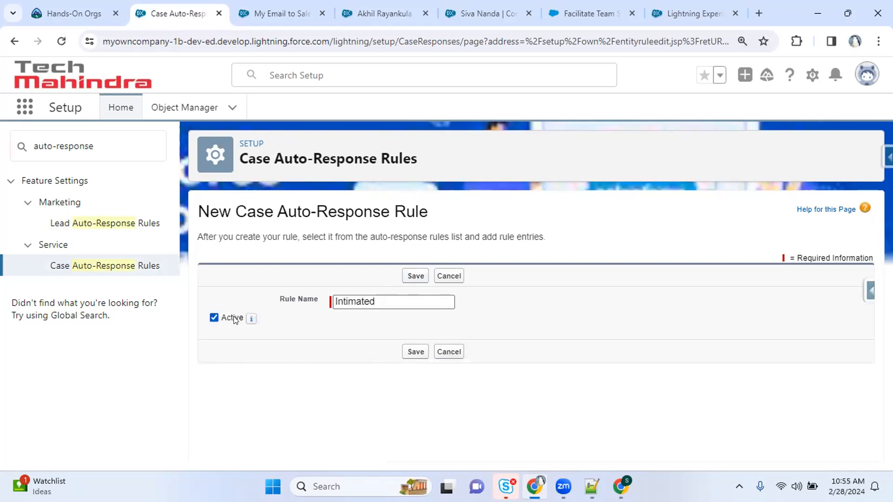
{"action": "left_click", "coordinate": [413, 352]}
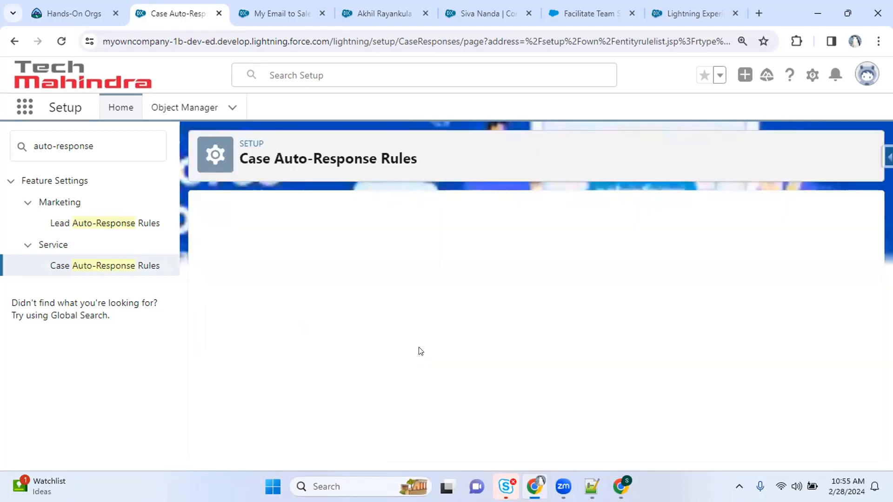
{"action": "left_click", "coordinate": [280, 305]}
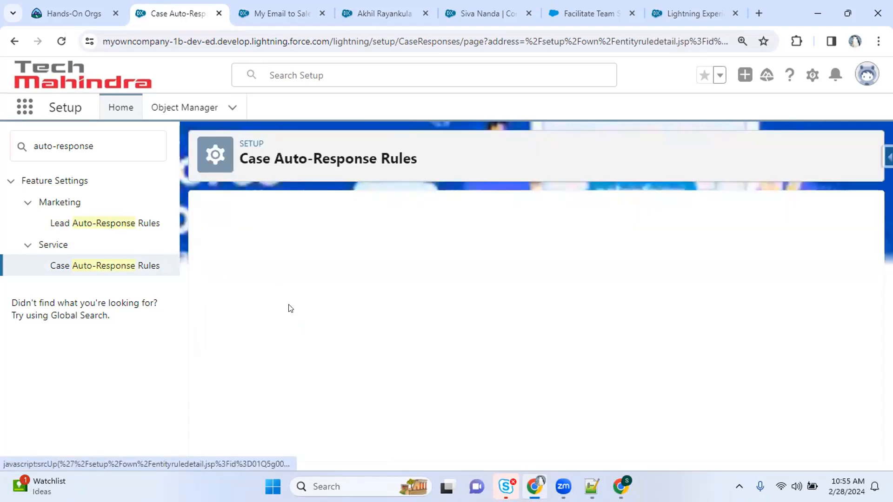
{"action": "left_click", "coordinate": [423, 372]}
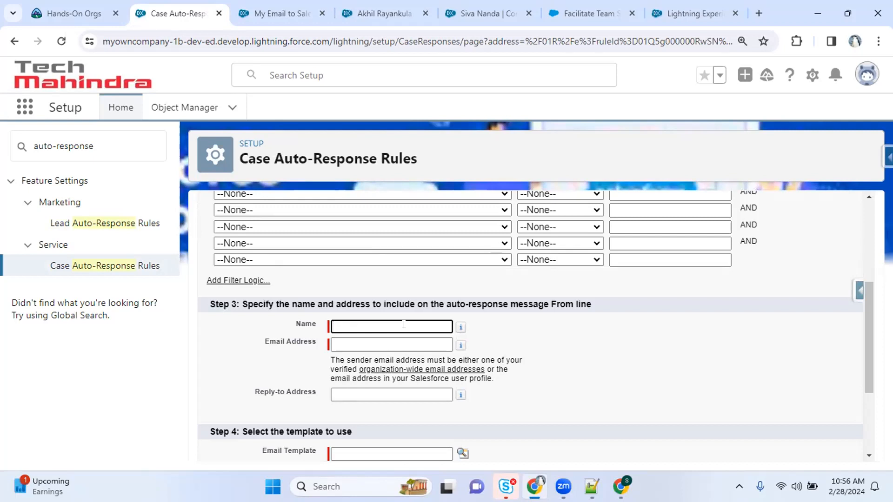
Enter sender name TestingAutoResponse and paste the Gmail account's address as the sender email
{"action": "type", "text": "TestingAutoResponse"}
{"action": "key", "text": "Tab"}
{"action": "key", "text": "Tab"}
{"action": "key", "text": "alt+Tab"}
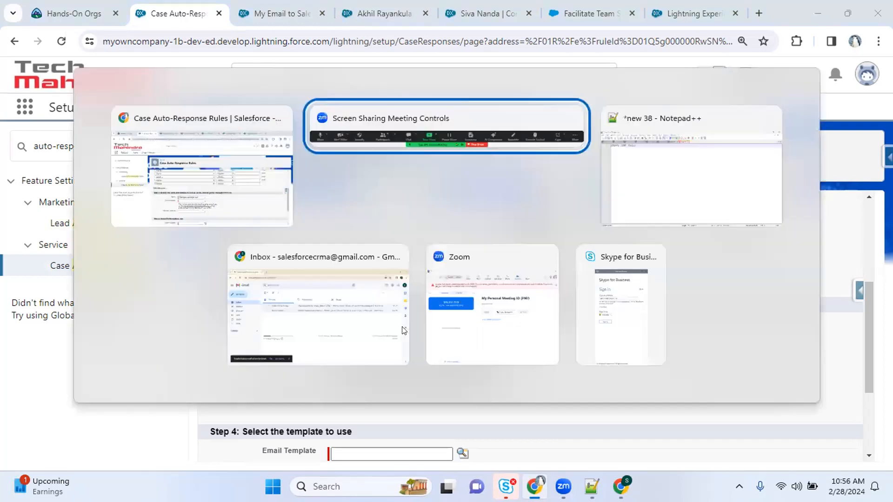
{"action": "left_click", "coordinate": [404, 331]}
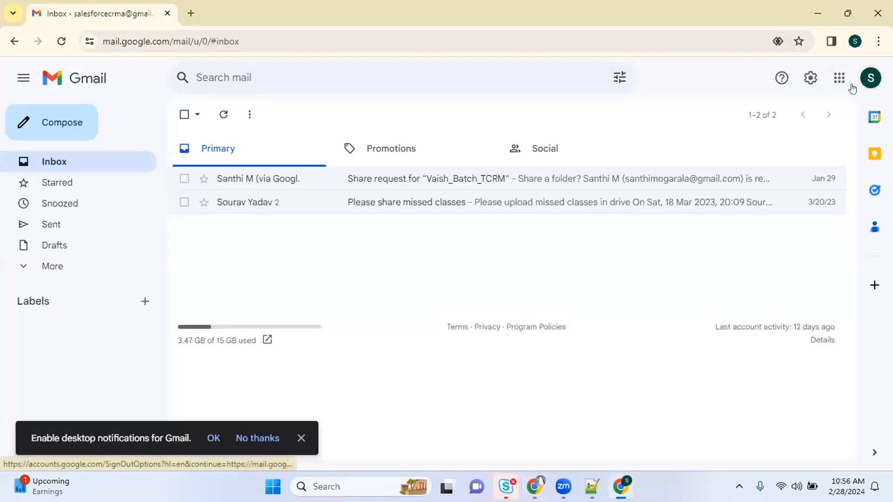
{"action": "left_click", "coordinate": [870, 79]}
{"action": "key", "text": "ctrl+c"}
{"action": "key", "text": "alt+Tab"}
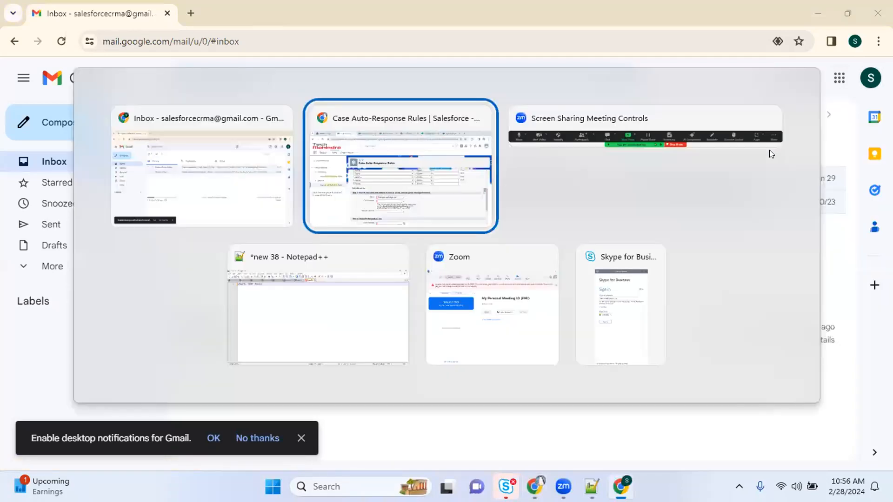
{"action": "key", "text": "ctrl+v"}
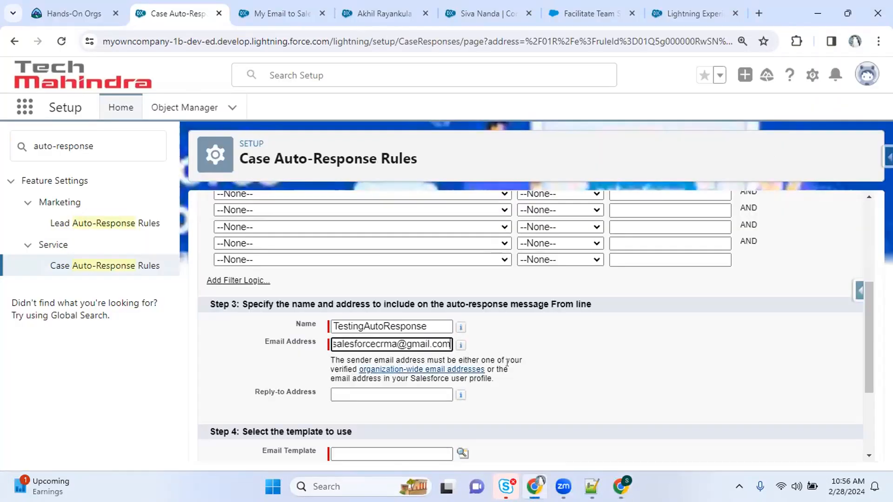
{"action": "key", "text": "Tab"}
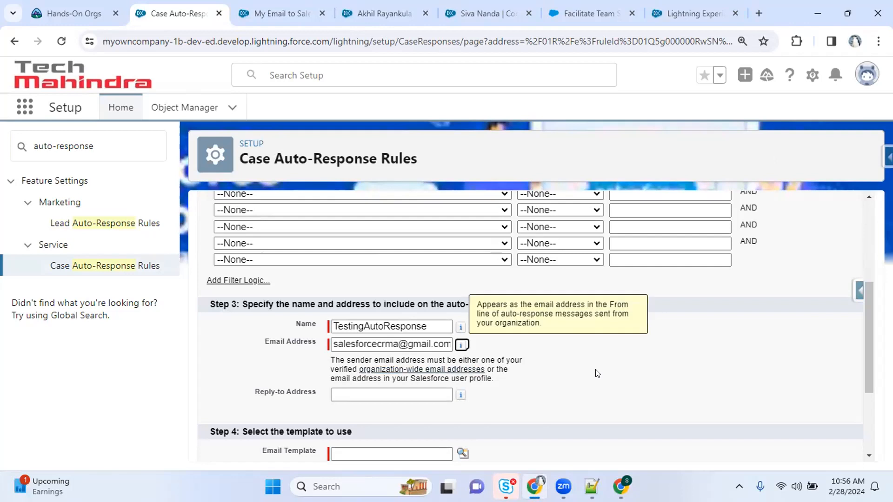
{"action": "left_click", "coordinate": [695, 376]}
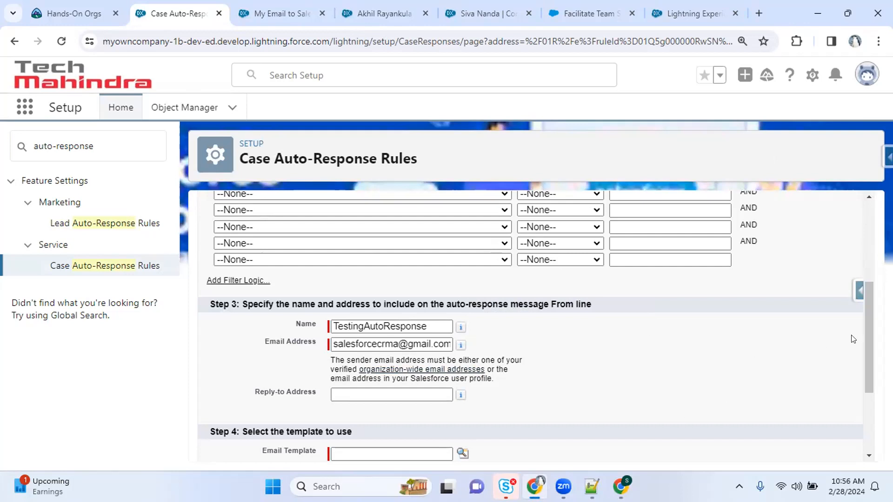
{"action": "left_click_drag", "start_coordinate": [862, 336], "coordinate": [870, 378]}
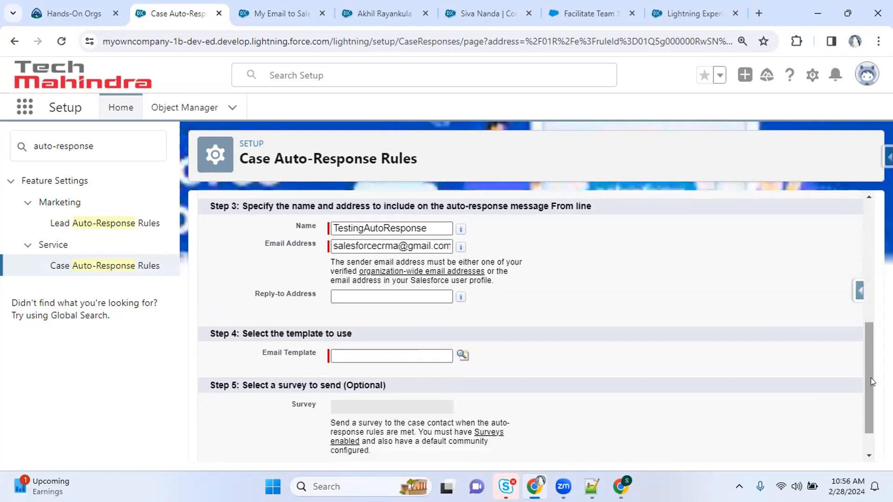
Pick the Commerce Reorder Portal: Invitation template for the rule entry and select the sender email
{"action": "left_click", "coordinate": [462, 356]}
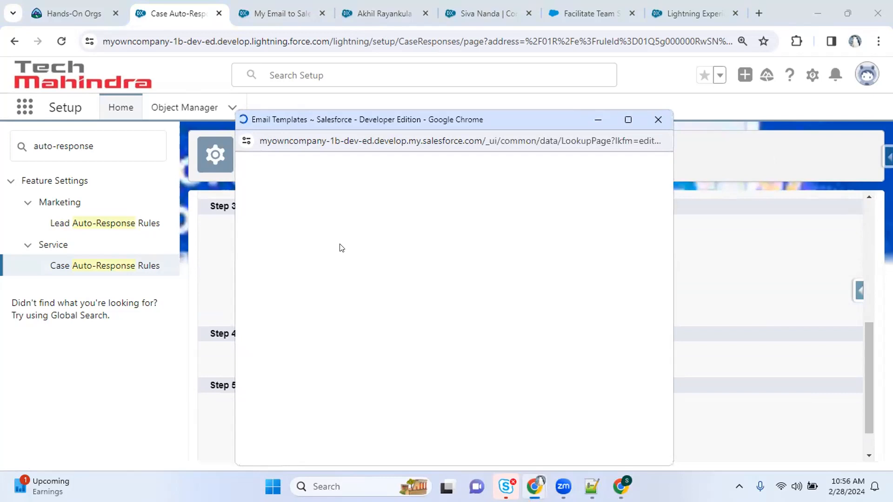
{"action": "left_click", "coordinate": [300, 286]}
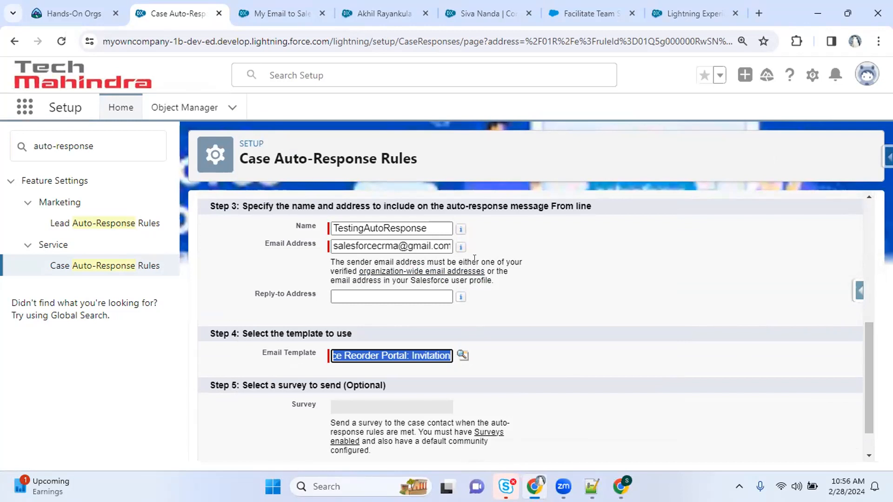
{"action": "left_click_drag", "start_coordinate": [868, 357], "coordinate": [870, 178]}
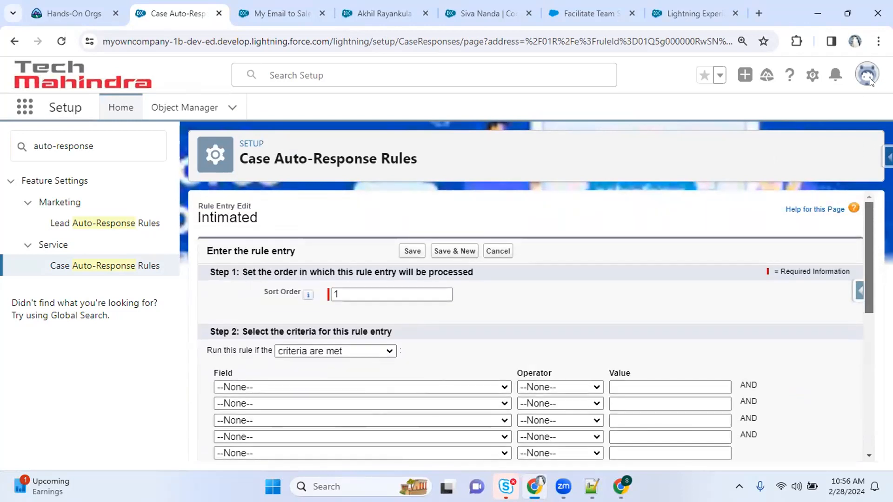
{"action": "left_click_drag", "start_coordinate": [870, 235], "coordinate": [851, 309]}
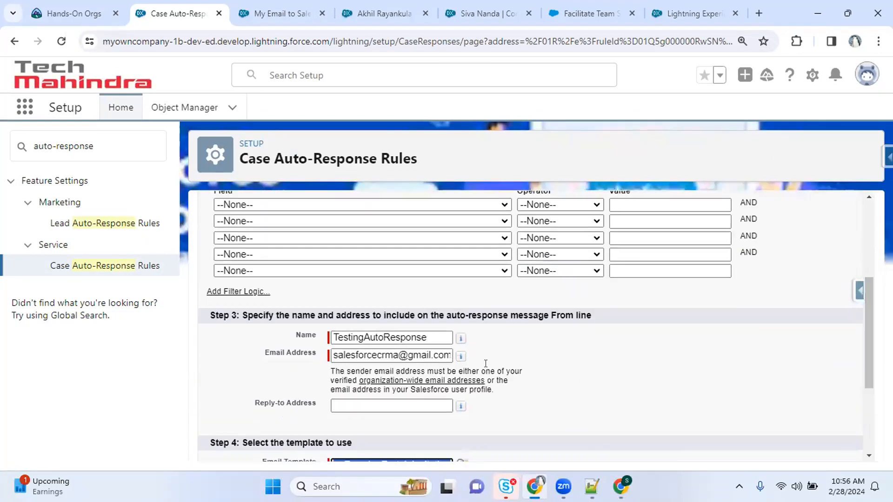
{"action": "left_click", "coordinate": [393, 352]}
{"action": "key", "text": "ctrl+a"}
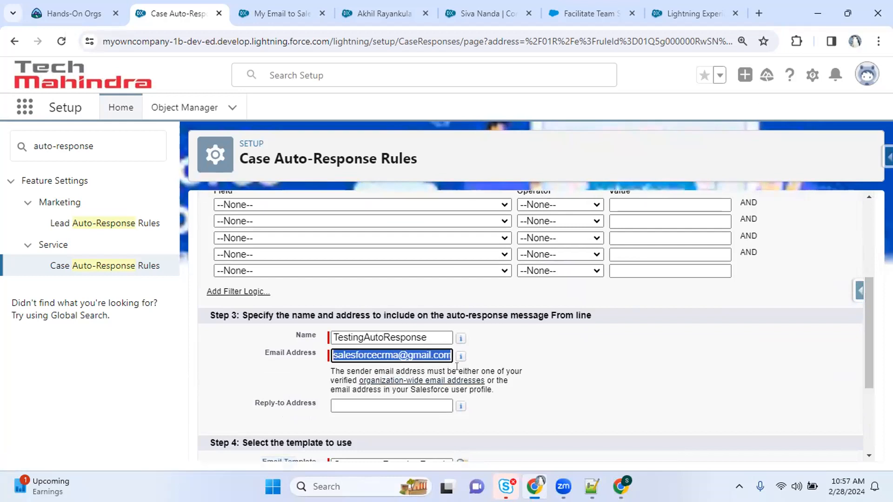
Open the Organization-Wide Addresses page in a new tab and go over its description
{"action": "right_click", "coordinate": [391, 378]}
{"action": "left_click", "coordinate": [491, 217]}
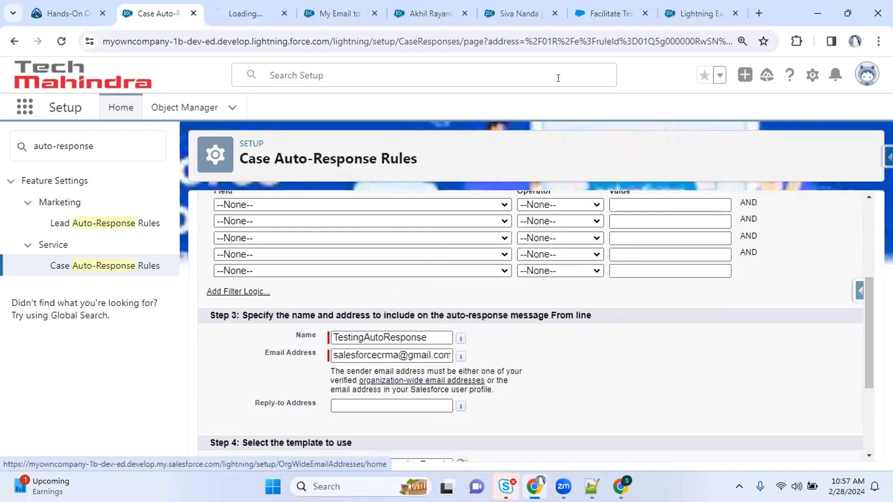
{"action": "left_click", "coordinate": [262, 11]}
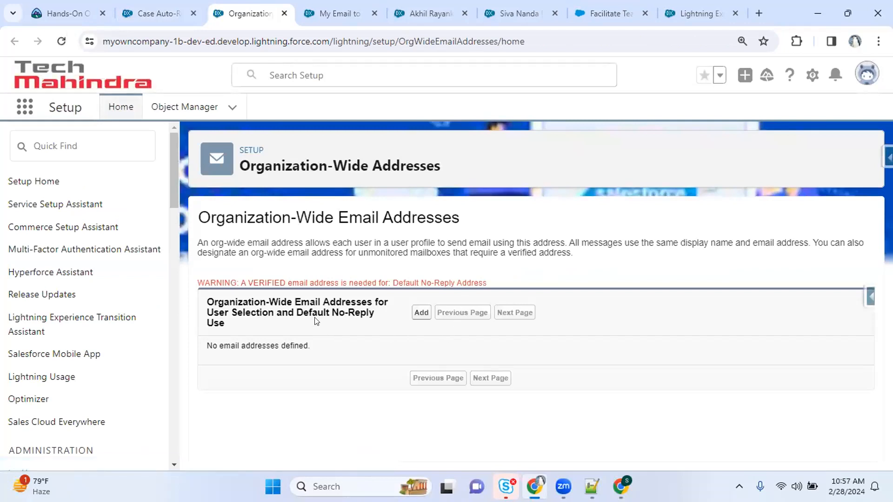
{"action": "left_click_drag", "start_coordinate": [209, 247], "coordinate": [238, 242]}
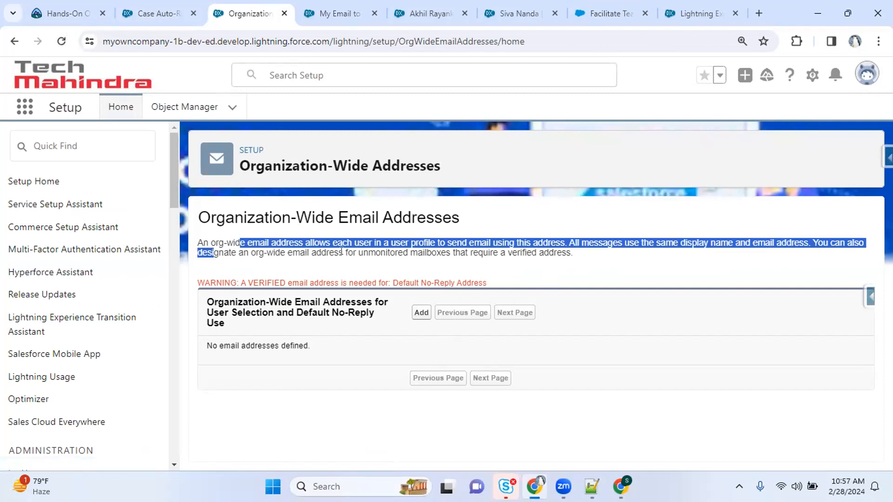
{"action": "left_click_drag", "start_coordinate": [243, 222], "coordinate": [478, 228]}
{"action": "left_click", "coordinate": [478, 227]}
{"action": "left_click_drag", "start_coordinate": [203, 239], "coordinate": [543, 240]}
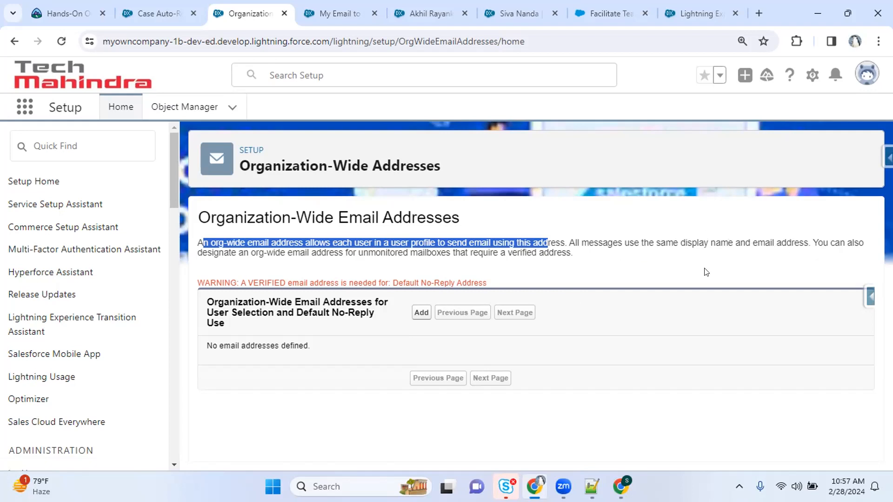
Select the sender email on the rule entry, then begin adding a new organization-wide address
{"action": "left_click", "coordinate": [156, 13]}
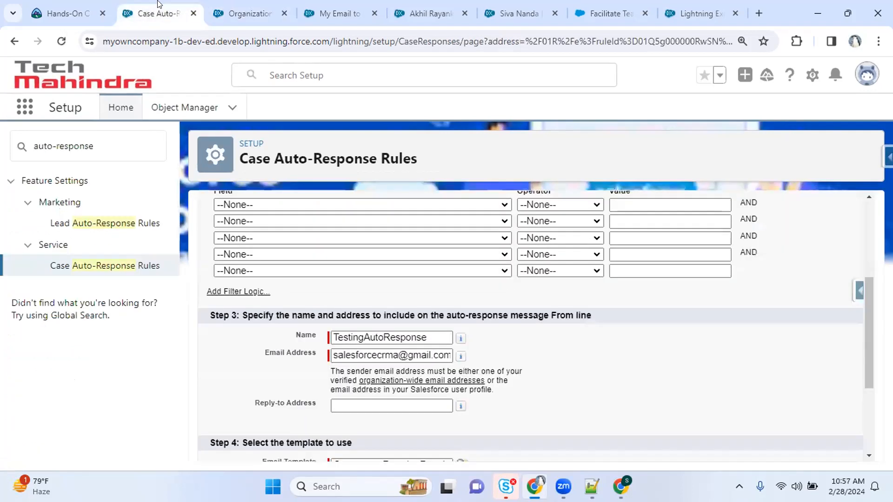
{"action": "triple_click", "coordinate": [371, 352]}
{"action": "key", "text": "ctrl+c"}
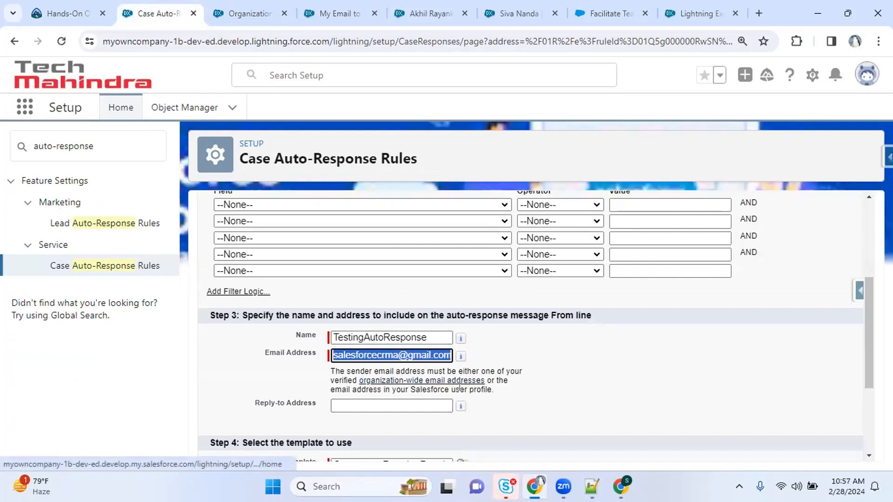
{"action": "key", "text": "ctrl+Tab"}
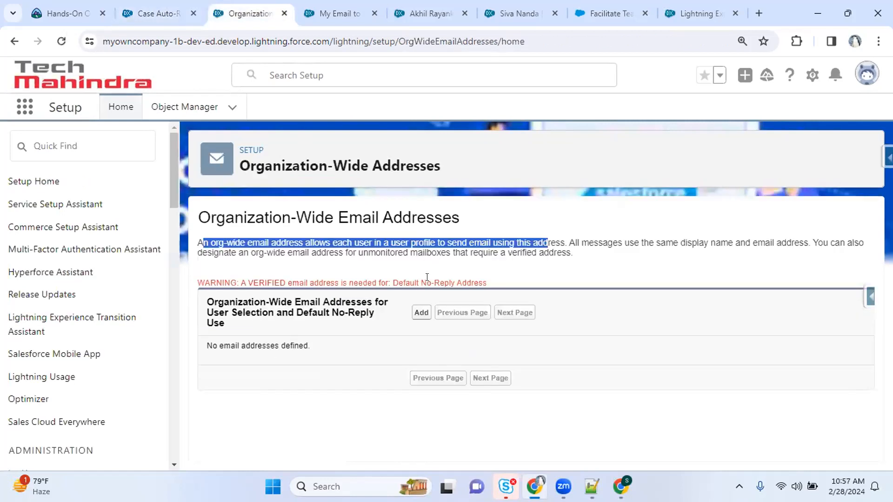
{"action": "left_click", "coordinate": [420, 314]}
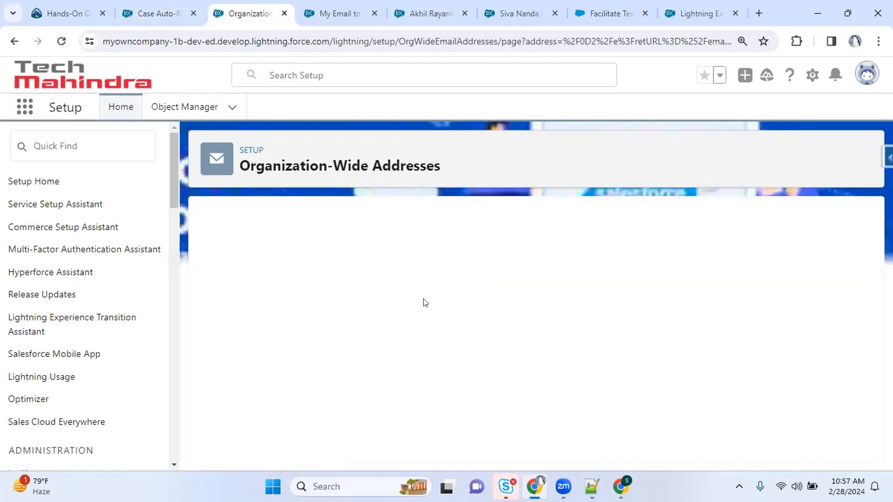
Enter display name SF CRMA and paste the sender email address
{"action": "left_click", "coordinate": [404, 325]}
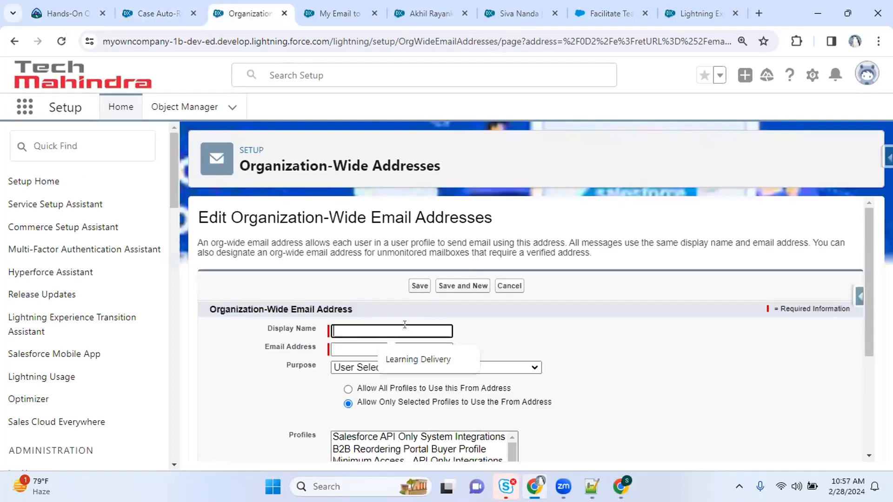
{"action": "type", "text": "SF CRA"}
{"action": "key", "text": "BackSpace"}
{"action": "type", "text": "M"}
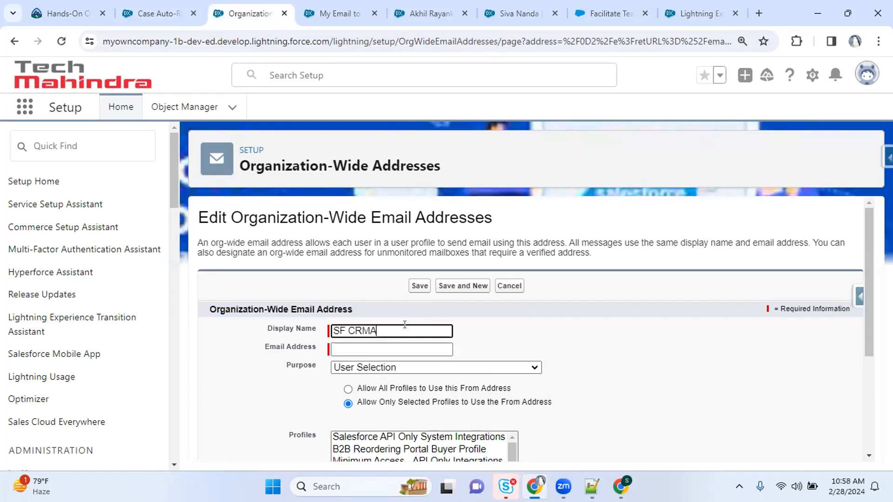
{"action": "type", "text": "A"}
{"action": "key", "text": "Tab"}
{"action": "key", "text": "ctrl+v"}
{"action": "key", "text": "Tab"}
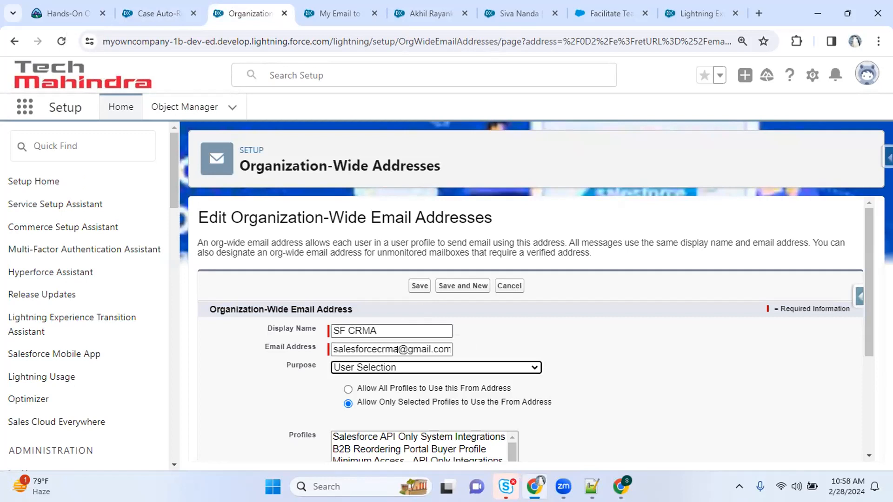
Set purpose to User Selection and Default No-Reply Address, save, and check Gmail for verification
{"action": "left_click", "coordinate": [392, 367]}
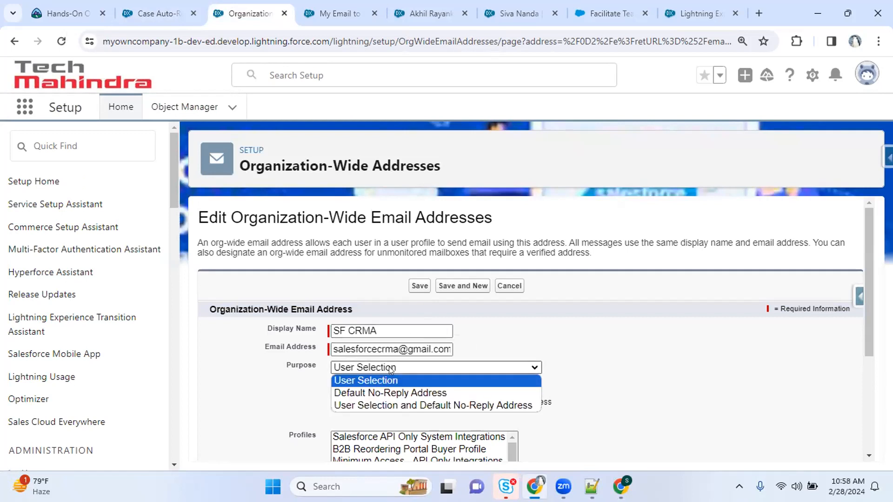
{"action": "left_click", "coordinate": [453, 404]}
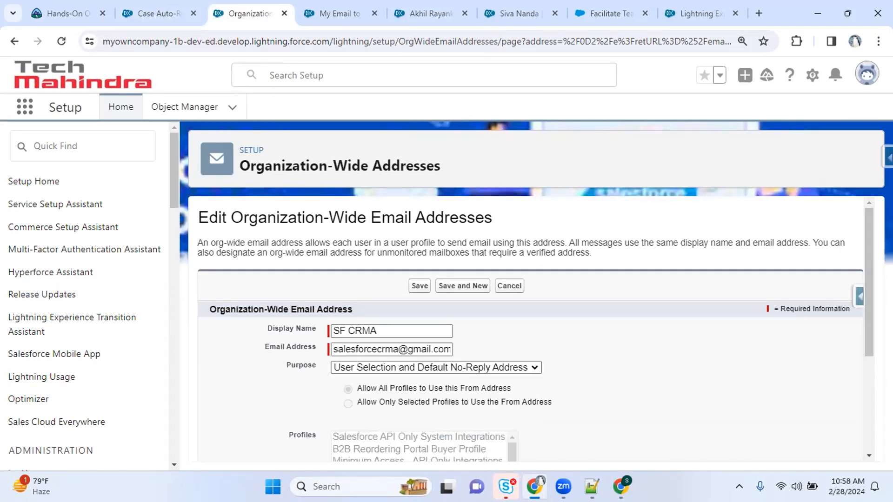
{"action": "scroll", "coordinate": [530, 326], "scroll_direction": "down", "scroll_amount": 3}
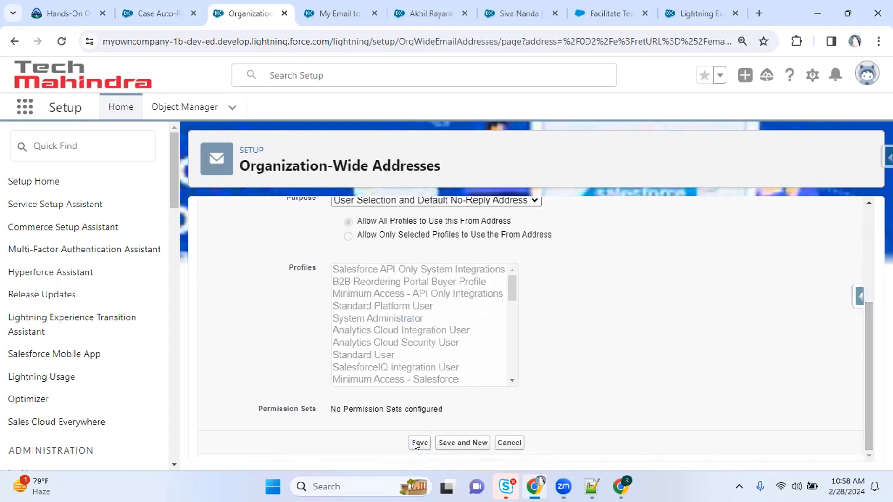
{"action": "left_click", "coordinate": [417, 444]}
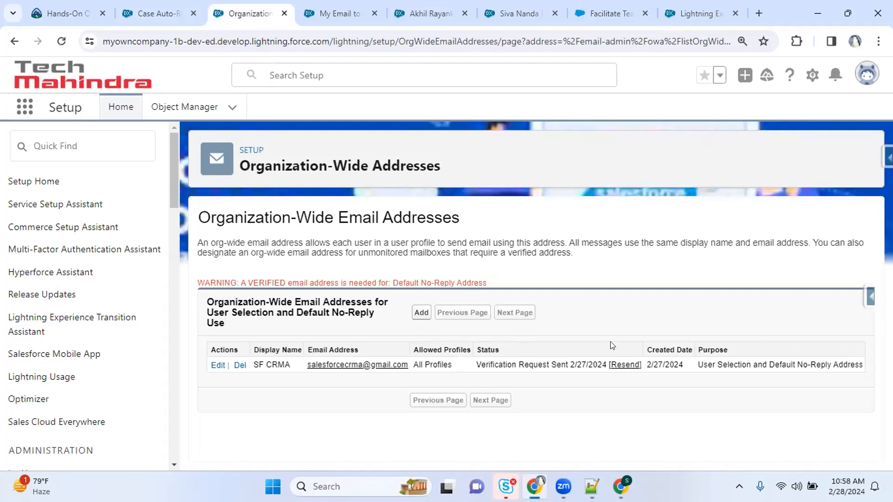
{"action": "left_click_drag", "start_coordinate": [481, 363], "coordinate": [561, 359]}
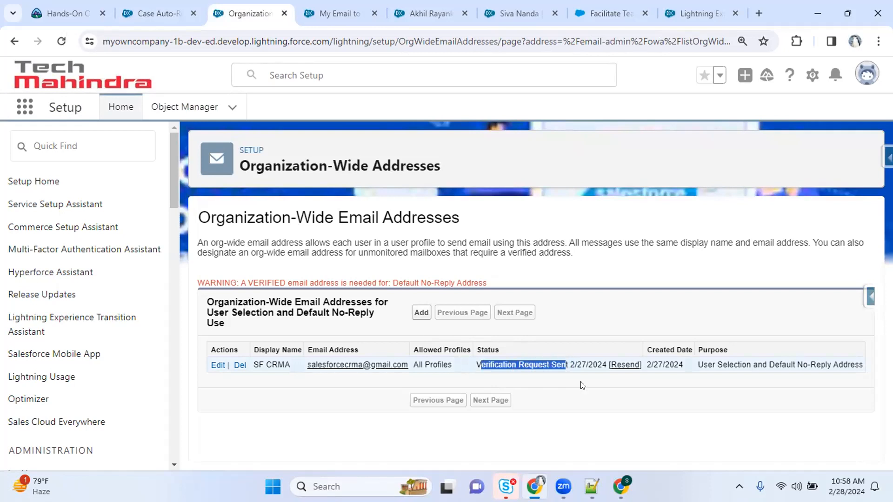
{"action": "left_click", "coordinate": [621, 486]}
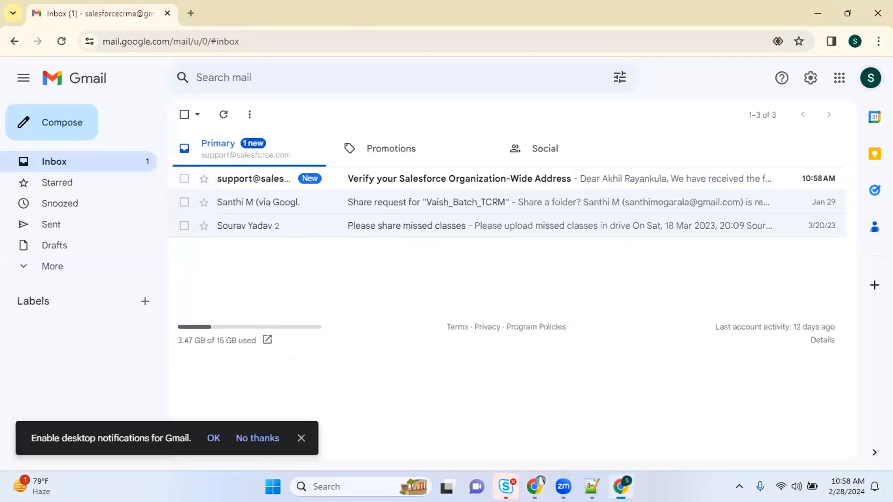
Open Salesforce's verification email and follow its confirmation link for the SF CRMA organization-wide address
{"action": "left_click", "coordinate": [397, 185]}
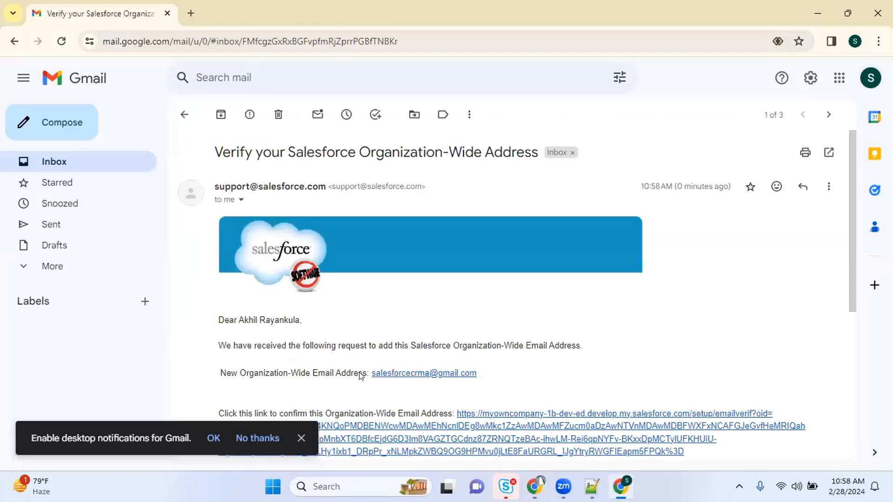
{"action": "left_click_drag", "start_coordinate": [219, 346], "coordinate": [297, 346]}
{"action": "left_click_drag", "start_coordinate": [514, 372], "coordinate": [368, 373]}
{"action": "key", "text": "ctrl+c"}
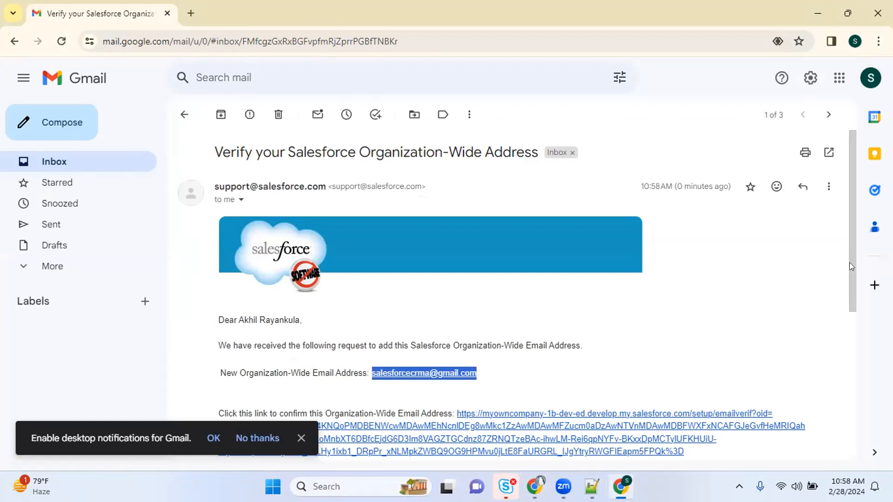
{"action": "left_click_drag", "start_coordinate": [849, 263], "coordinate": [859, 349]}
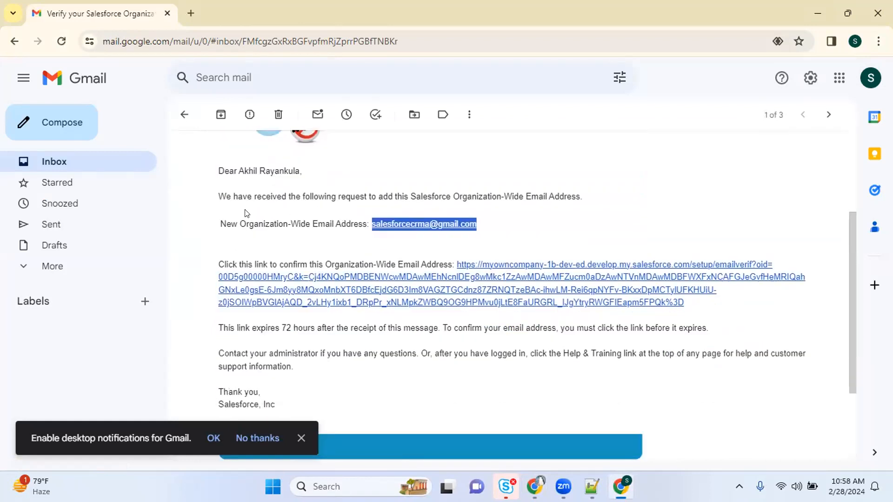
{"action": "left_click_drag", "start_coordinate": [302, 173], "coordinate": [215, 173]}
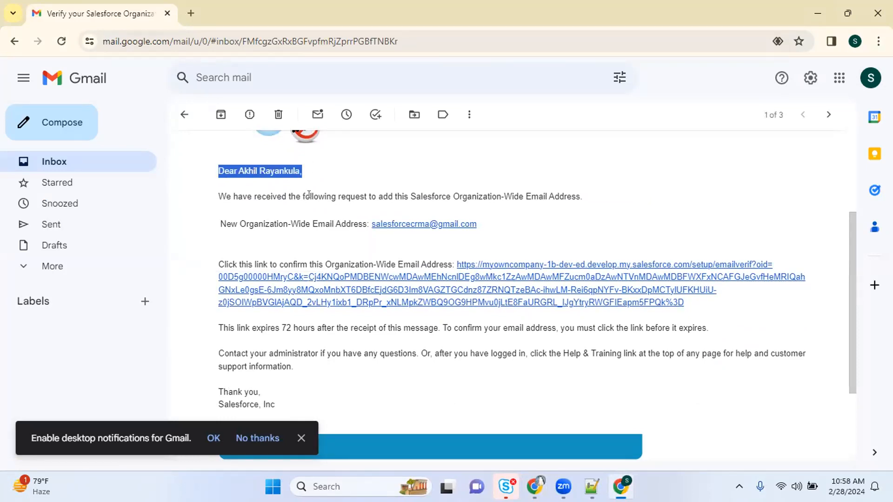
{"action": "left_click", "coordinate": [432, 291]}
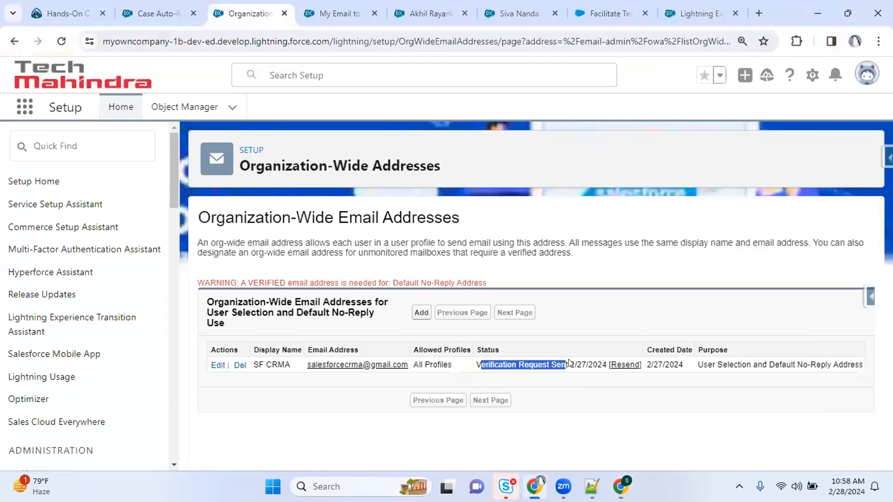
Reload Organization-Wide Addresses to confirm SF CRMA now shows Verified, then return to the rule entry
{"action": "left_click", "coordinate": [619, 388]}
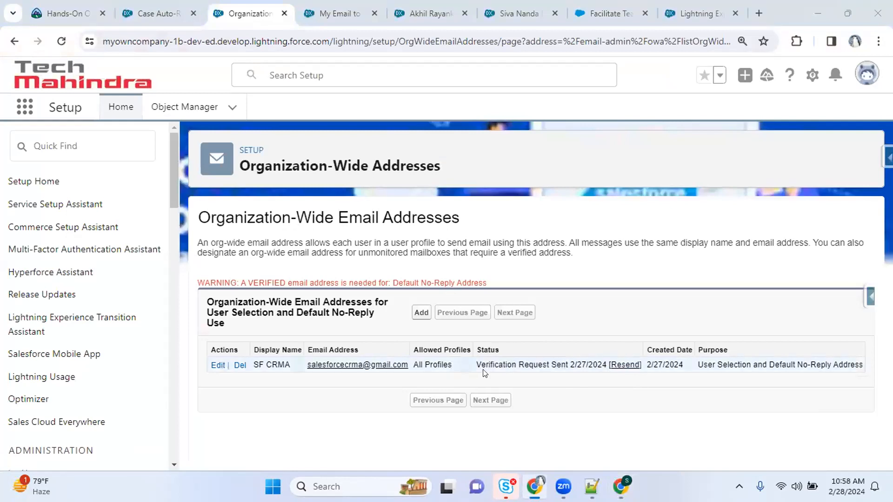
{"action": "key", "text": "alt+Tab"}
{"action": "key", "text": "alt+Tab"}
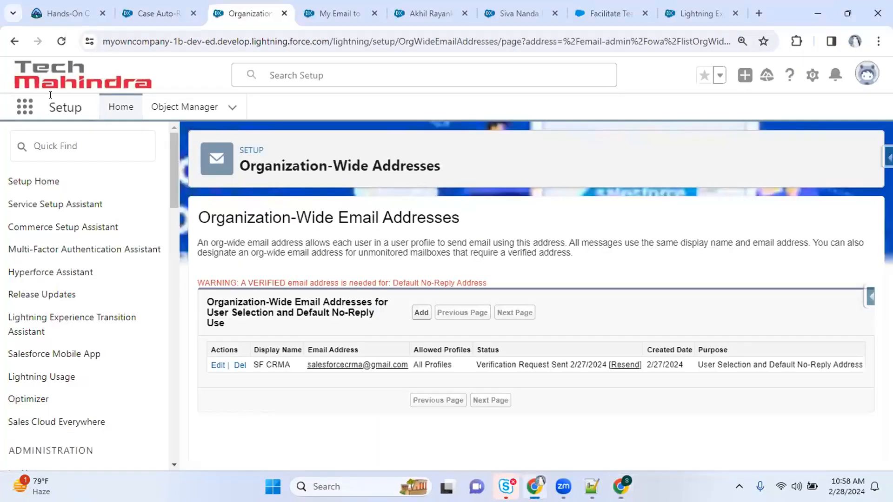
{"action": "left_click", "coordinate": [60, 41]}
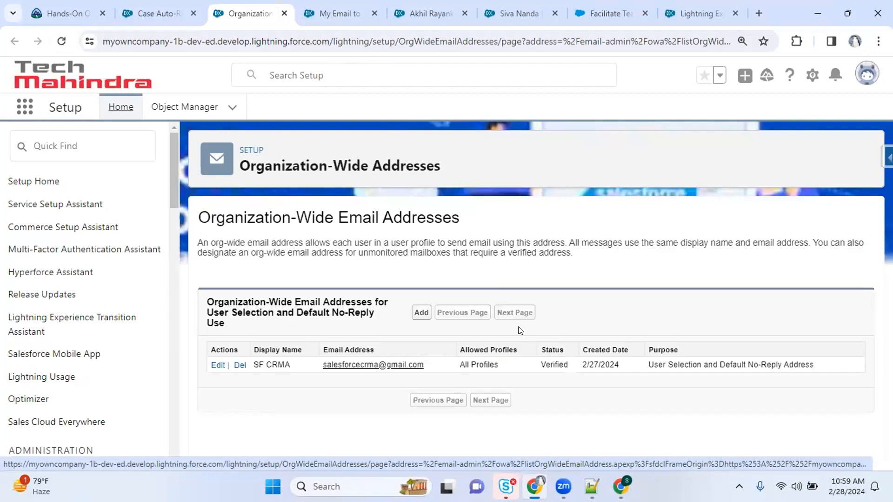
{"action": "double_click", "coordinate": [552, 363]}
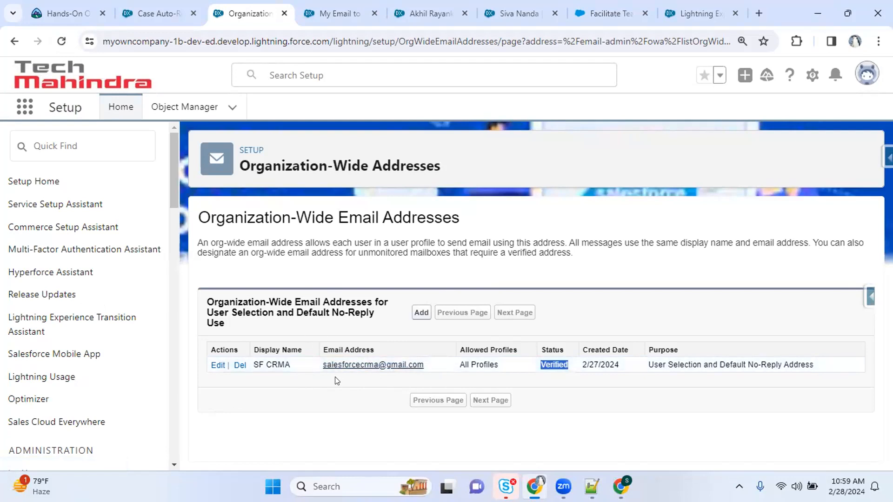
{"action": "left_click", "coordinate": [150, 6]}
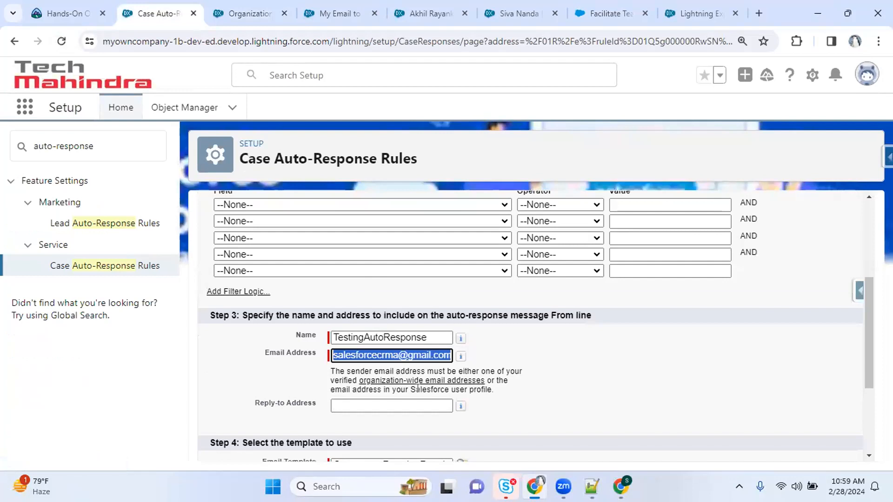
Paste the verified sender email into the Intimated rule entry's Reply-to Address field
{"action": "mouse_move", "coordinate": [463, 407]}
{"action": "left_click", "coordinate": [397, 404]}
{"action": "key", "text": "ctrl+v"}
{"action": "key", "text": "Tab"}
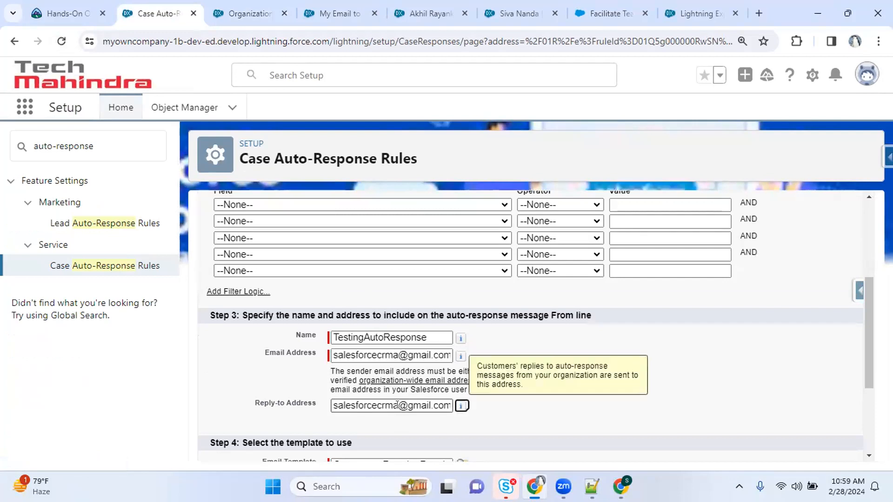
{"action": "left_click_drag", "start_coordinate": [875, 328], "coordinate": [873, 140]}
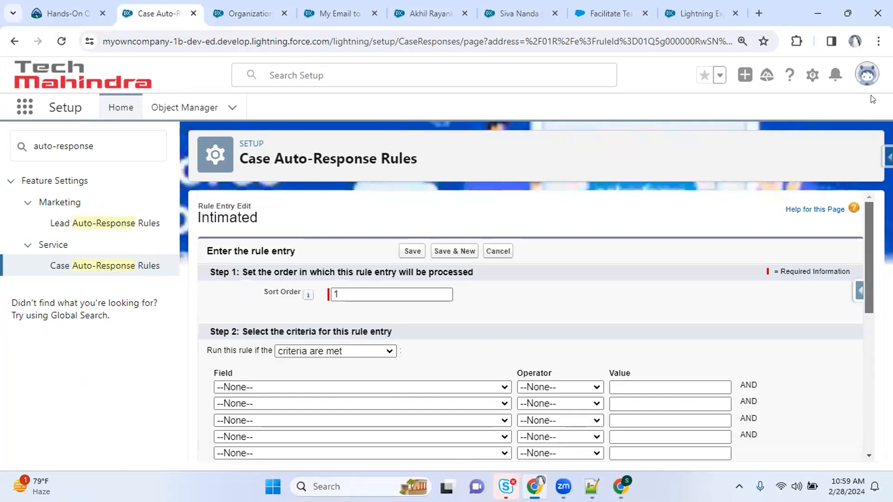
Set the rule entry criterion to Case: Case Reason equals Installation
{"action": "left_click", "coordinate": [253, 387]}
{"action": "key", "text": "Down"}
{"action": "key", "text": "Down"}
{"action": "key", "text": "Down"}
{"action": "key", "text": "Down"}
{"action": "key", "text": "Down"}
{"action": "key", "text": "Down"}
{"action": "key", "text": "Down"}
{"action": "key", "text": "Down"}
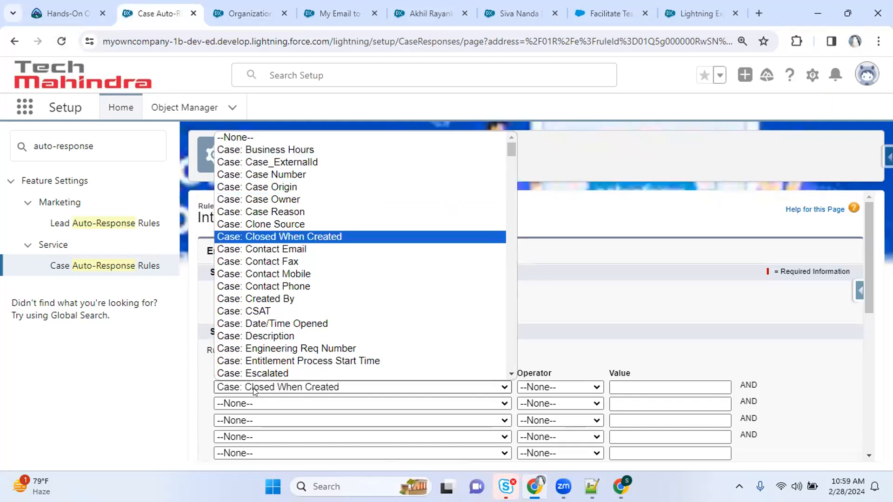
{"action": "key", "text": "Up"}
{"action": "key", "text": "Up"}
{"action": "key", "text": "Return"}
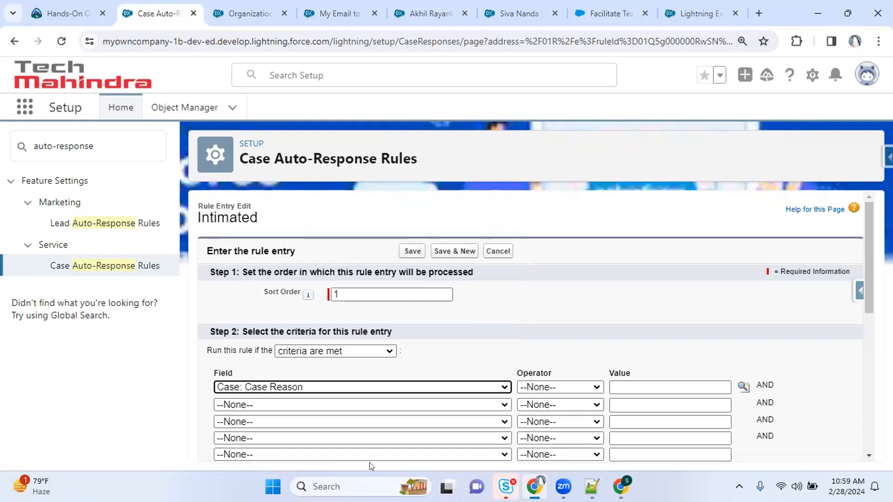
{"action": "left_click", "coordinate": [539, 386]}
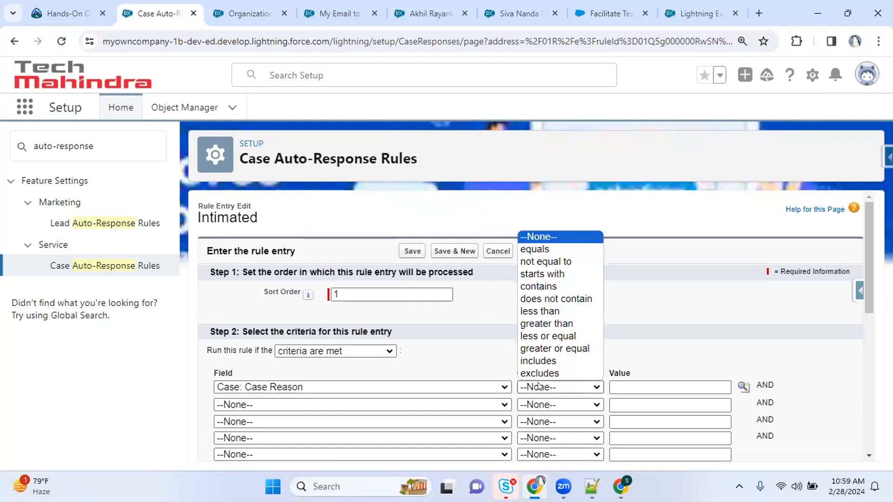
{"action": "left_click", "coordinate": [565, 251]}
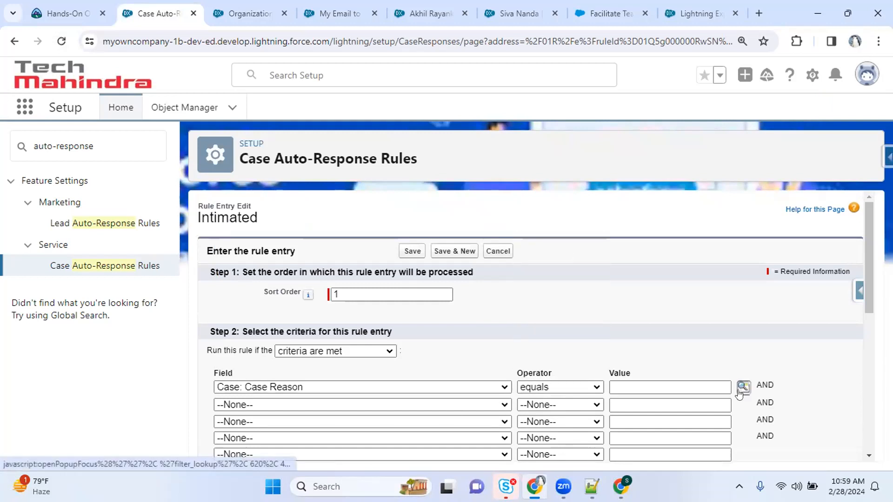
{"action": "left_click", "coordinate": [742, 387]}
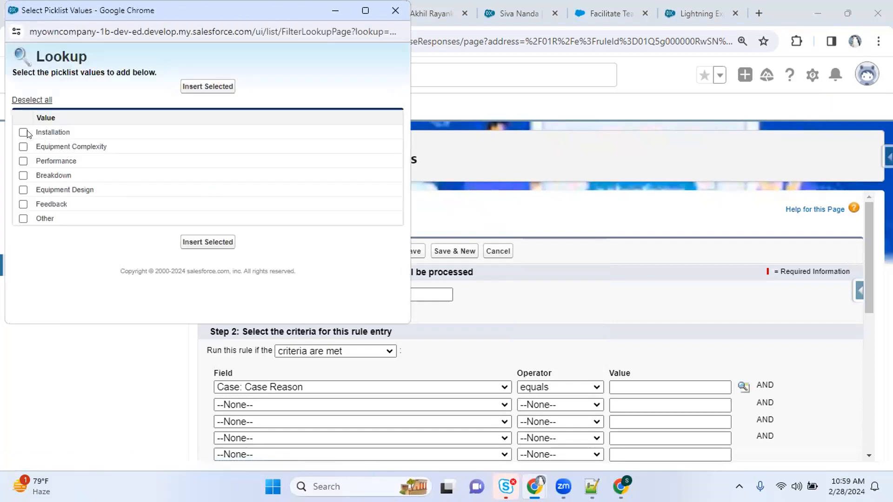
{"action": "left_click", "coordinate": [197, 242]}
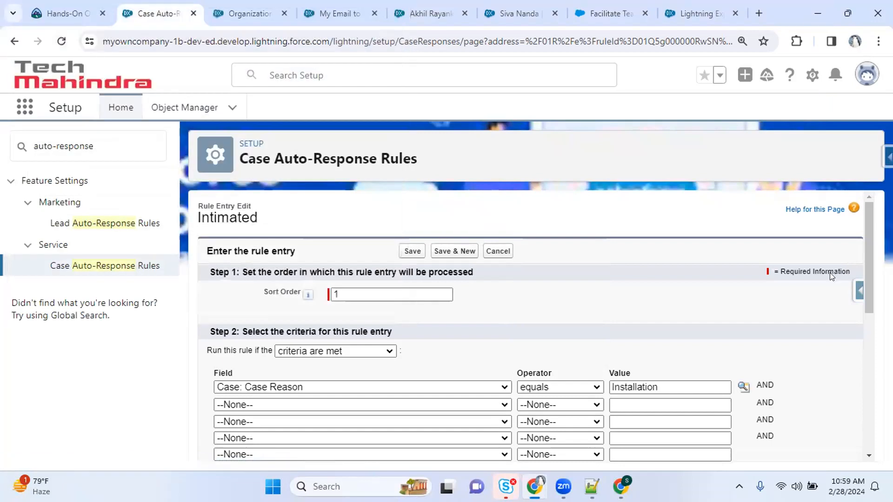
Check the sender email address and save the rule entry
{"action": "scroll", "coordinate": [872, 259], "scroll_direction": "down", "scroll_amount": 10}
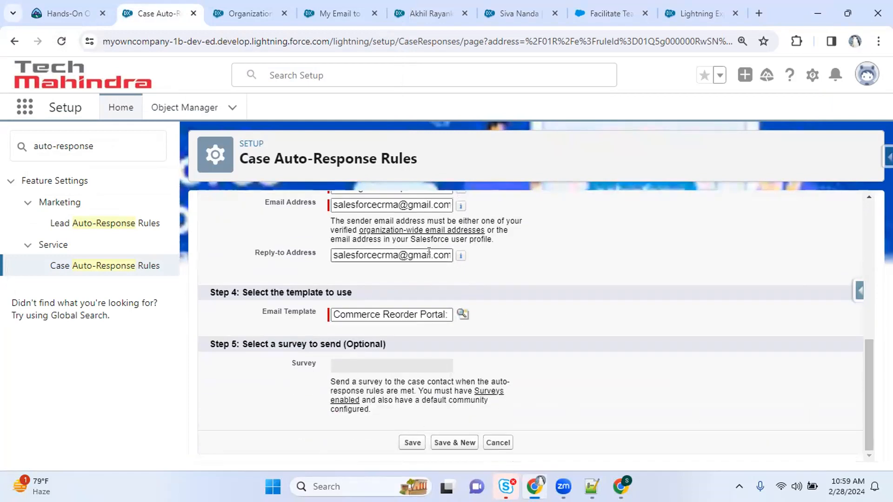
{"action": "left_click_drag", "start_coordinate": [345, 205], "coordinate": [526, 216]}
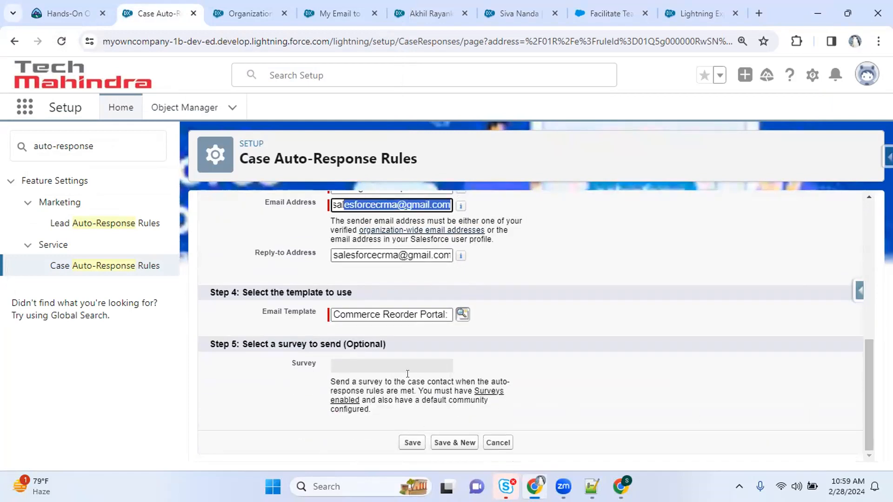
{"action": "left_click", "coordinate": [412, 443]}
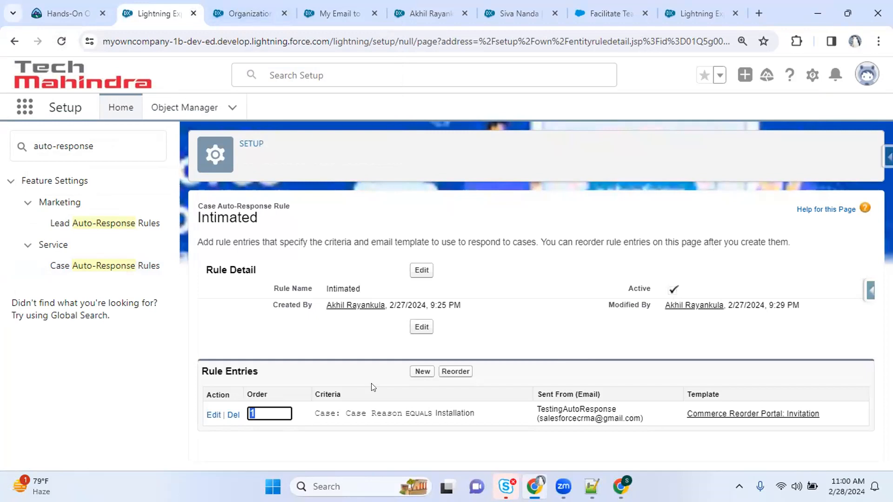
Review the saved entry's Installation criterion and sending email address in the Rule Entries table
{"action": "left_click_drag", "start_coordinate": [436, 408], "coordinate": [472, 411]}
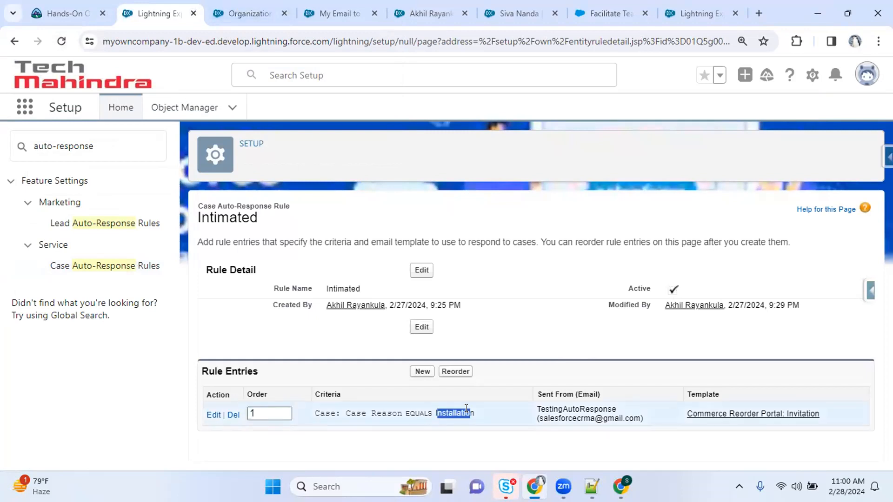
{"action": "left_click", "coordinate": [496, 428]}
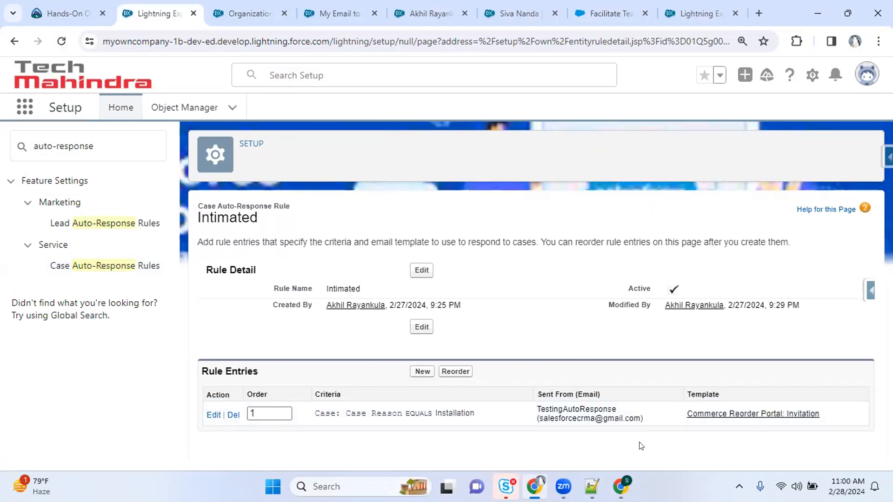
{"action": "left_click_drag", "start_coordinate": [540, 415], "coordinate": [628, 423]}
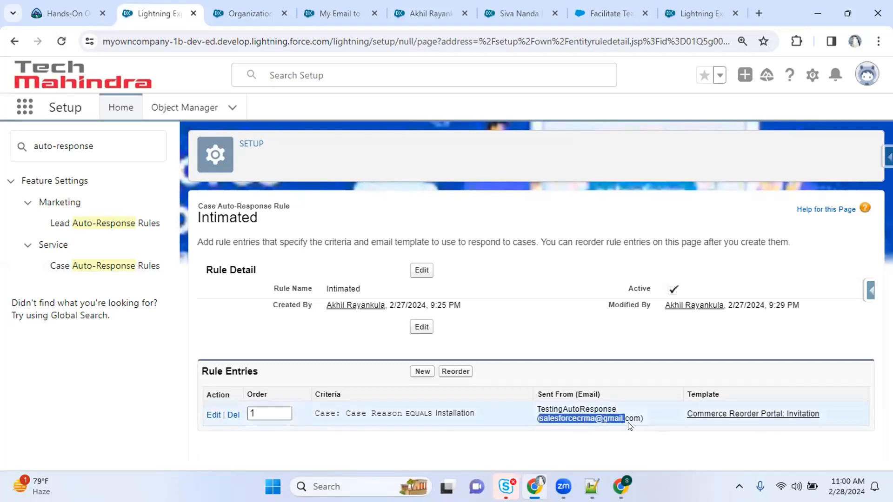
{"action": "left_click", "coordinate": [588, 458]}
Switch between the Org-Wide Addresses and Intimated rule tabs, ending on the user profile page
{"action": "left_click", "coordinate": [250, 13]}
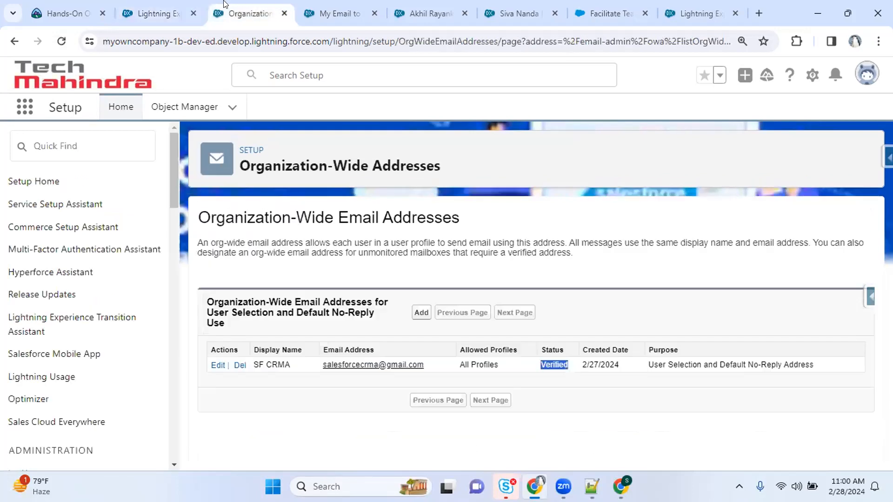
{"action": "left_click", "coordinate": [56, 15]}
{"action": "left_click", "coordinate": [139, 8]}
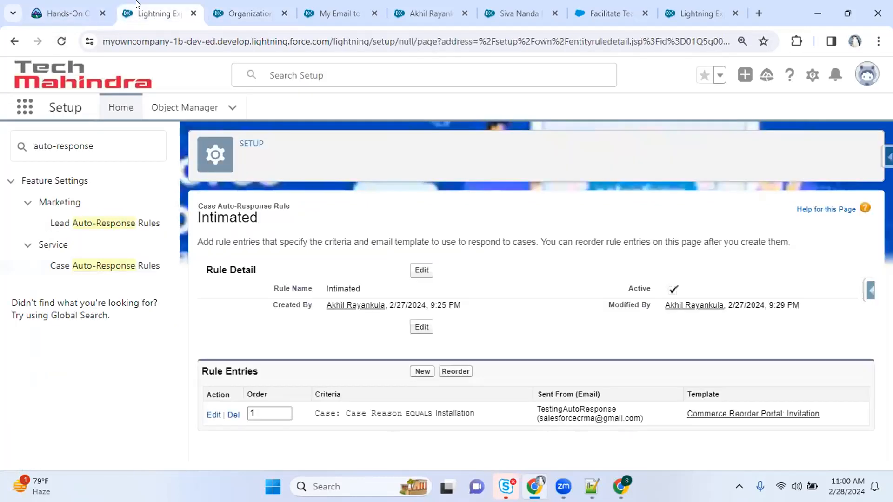
{"action": "left_click", "coordinate": [428, 14]}
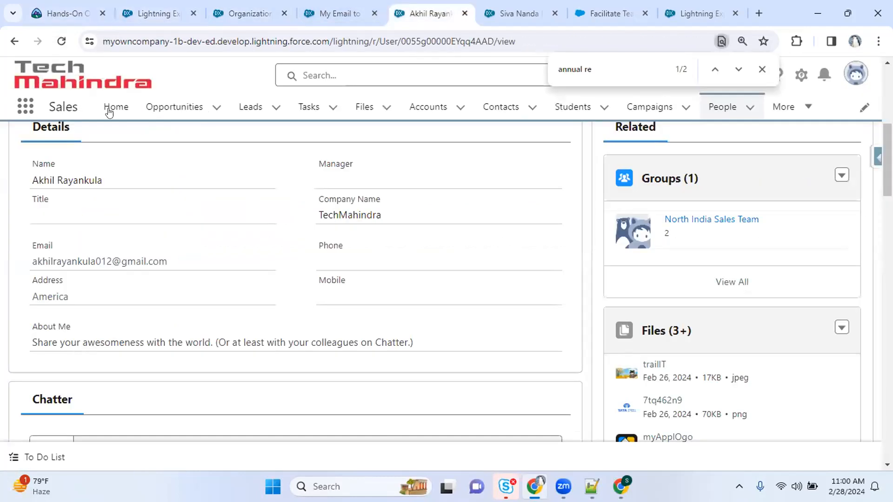
Start a new case from the Cases list, keeping Priority at Medium
{"action": "scroll", "coordinate": [446, 279], "scroll_direction": "up", "scroll_amount": 6}
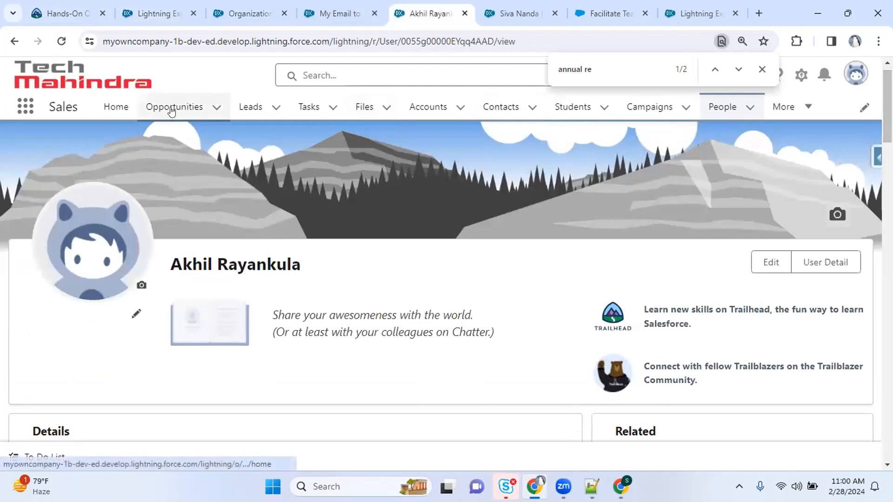
{"action": "left_click", "coordinate": [783, 107]}
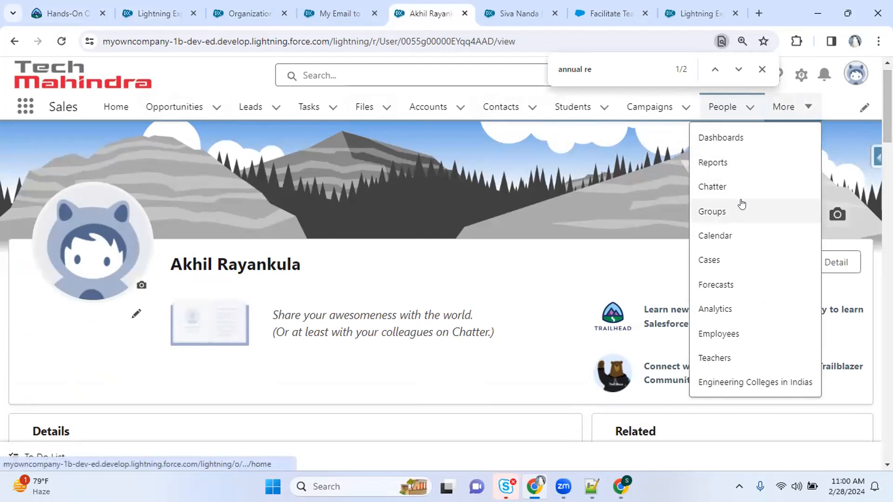
{"action": "left_click", "coordinate": [712, 257]}
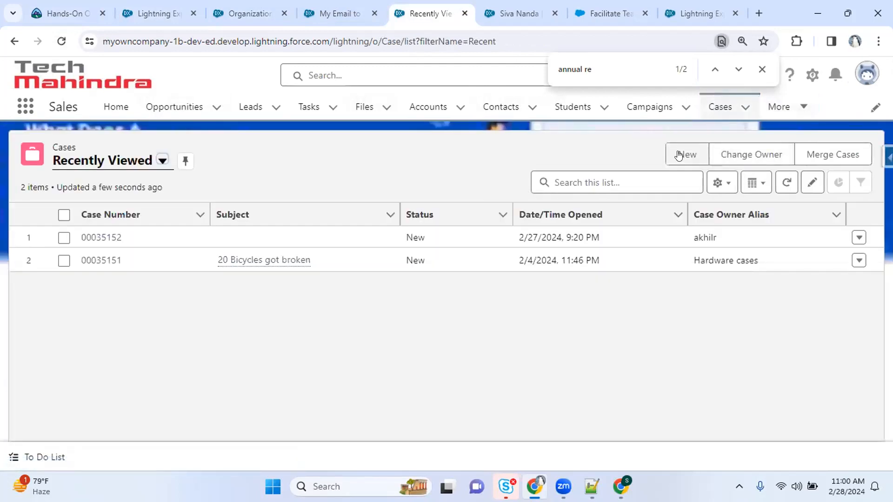
{"action": "left_click", "coordinate": [678, 155]}
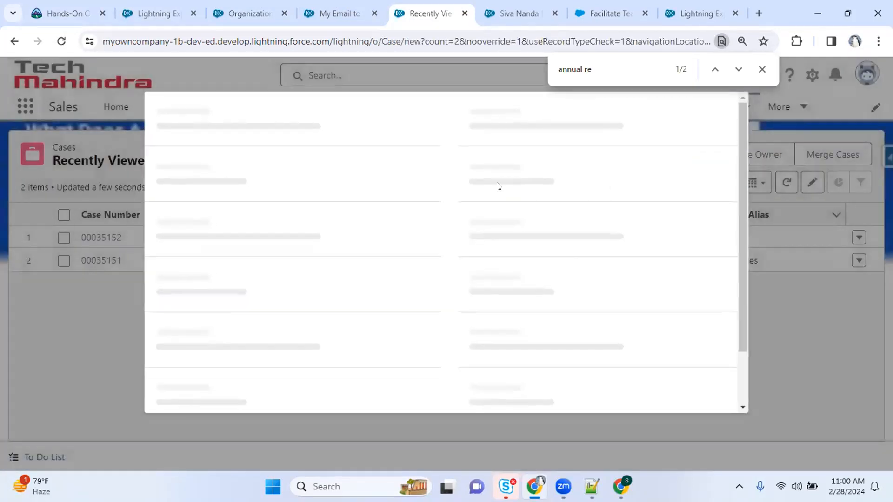
{"action": "left_click", "coordinate": [483, 269]}
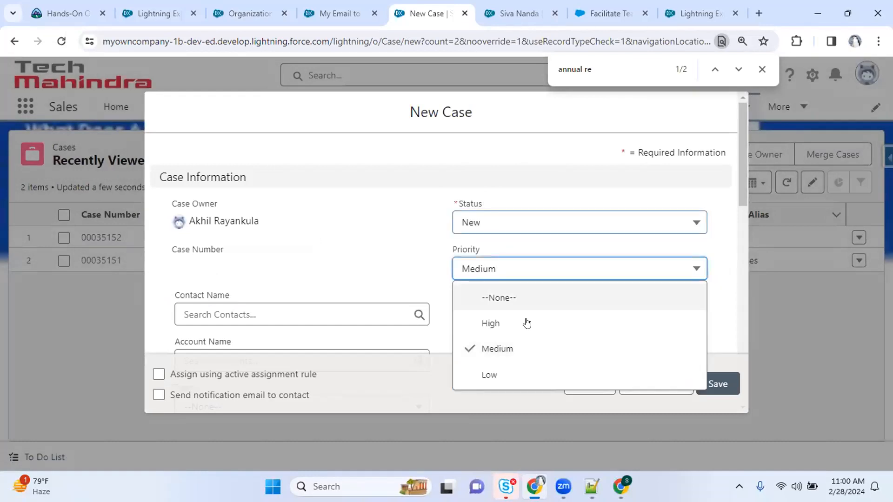
{"action": "left_click", "coordinate": [328, 212]}
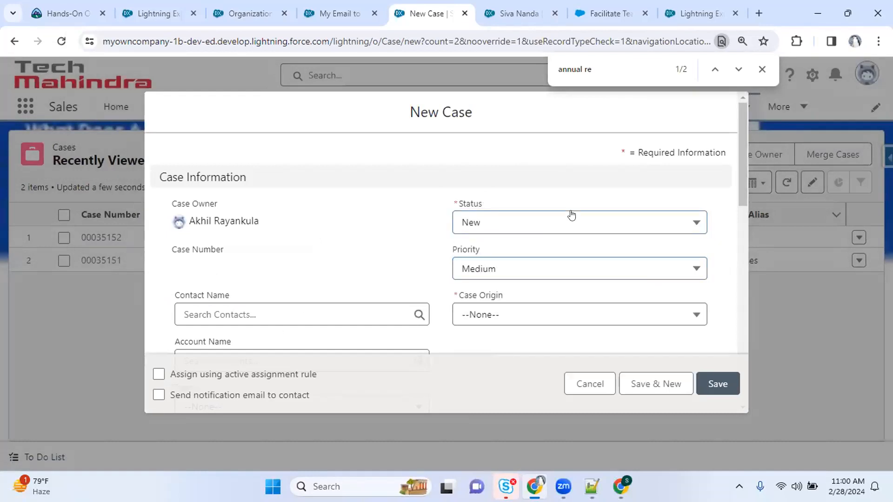
{"action": "left_click_drag", "start_coordinate": [743, 161], "coordinate": [752, 200]}
{"action": "scroll", "coordinate": [556, 182], "scroll_direction": "down", "scroll_amount": 1}
Set Case Origin to Email, Type to Mechanical, Case Reason to Installation, and save
{"action": "left_click", "coordinate": [542, 175]}
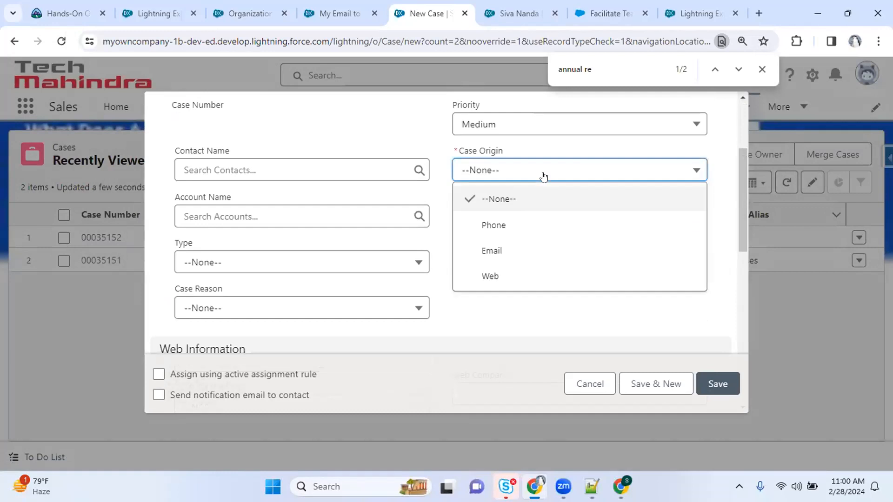
{"action": "left_click", "coordinate": [548, 246]}
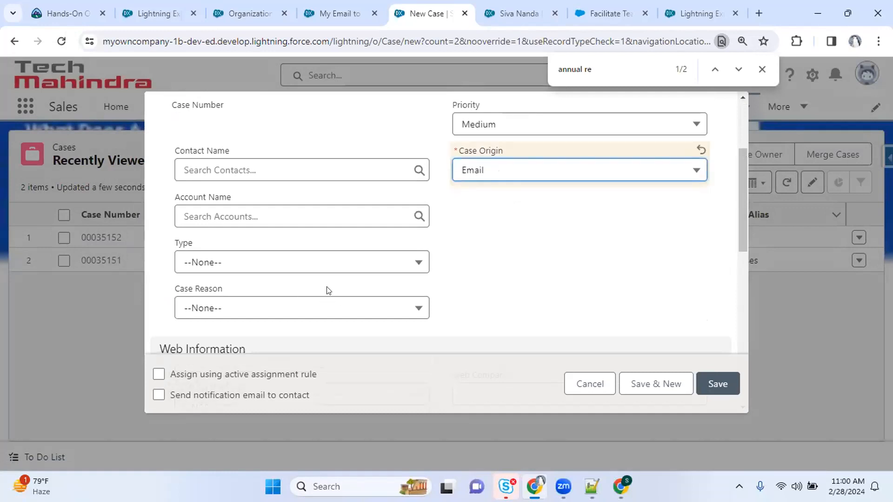
{"action": "left_click", "coordinate": [302, 257]}
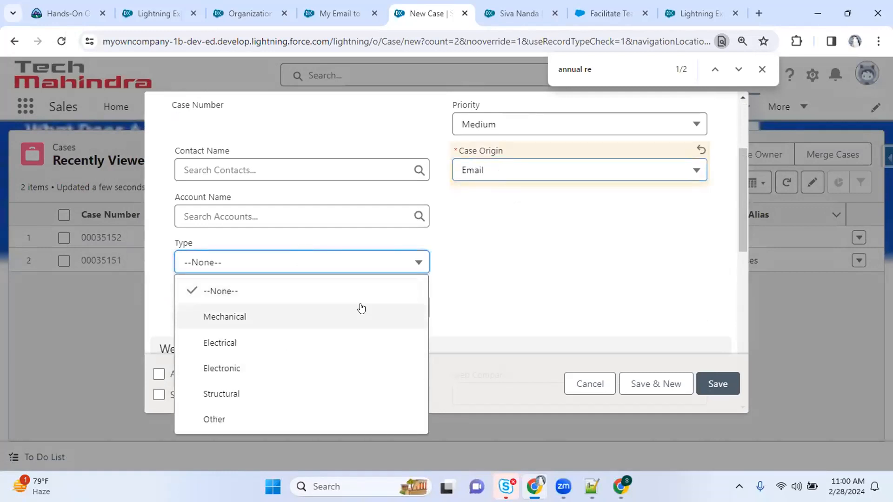
{"action": "left_click", "coordinate": [286, 322]}
{"action": "left_click", "coordinate": [296, 305]}
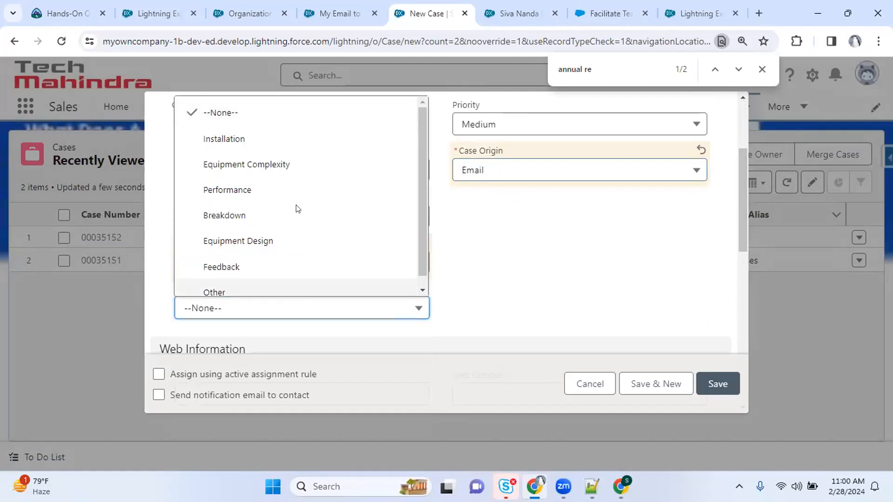
{"action": "left_click", "coordinate": [275, 146]}
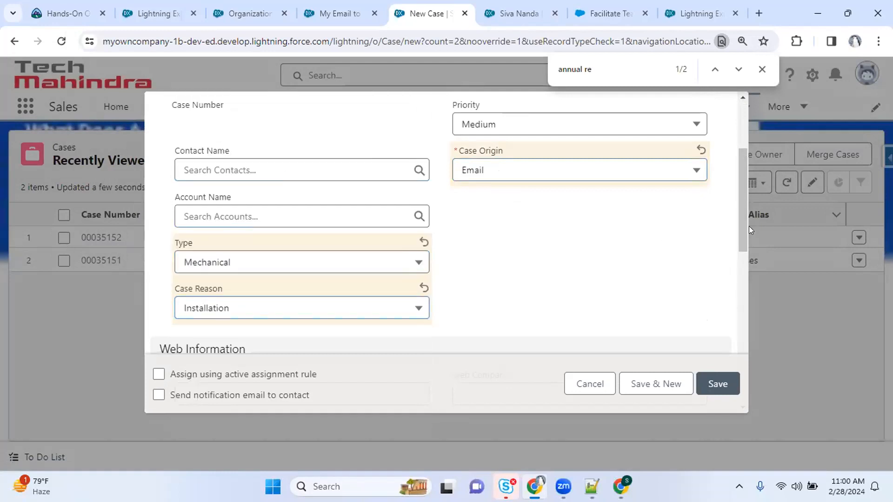
{"action": "mouse_move", "coordinate": [737, 220]}
{"action": "left_mouse_down"}
{"action": "mouse_move", "coordinate": [744, 275]}
{"action": "mouse_move", "coordinate": [733, 357]}
{"action": "mouse_move", "coordinate": [734, 186]}
{"action": "mouse_move", "coordinate": [734, 225]}
{"action": "left_mouse_up"}
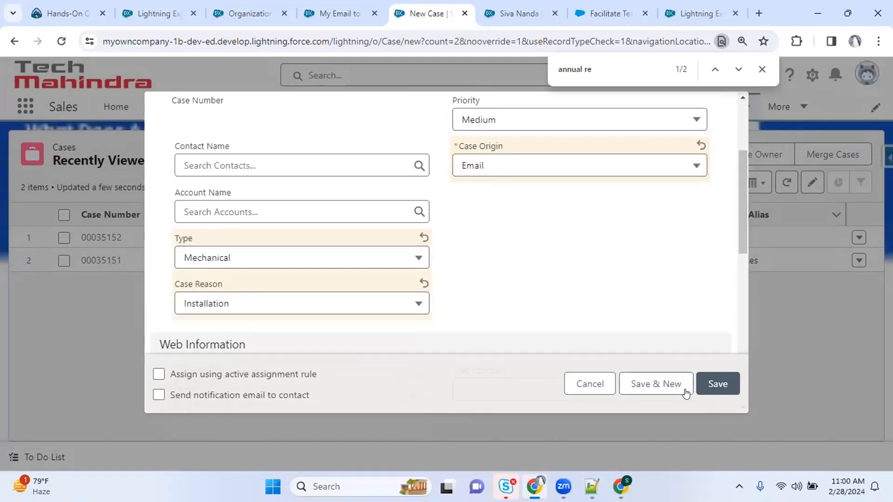
{"action": "left_click", "coordinate": [716, 382]}
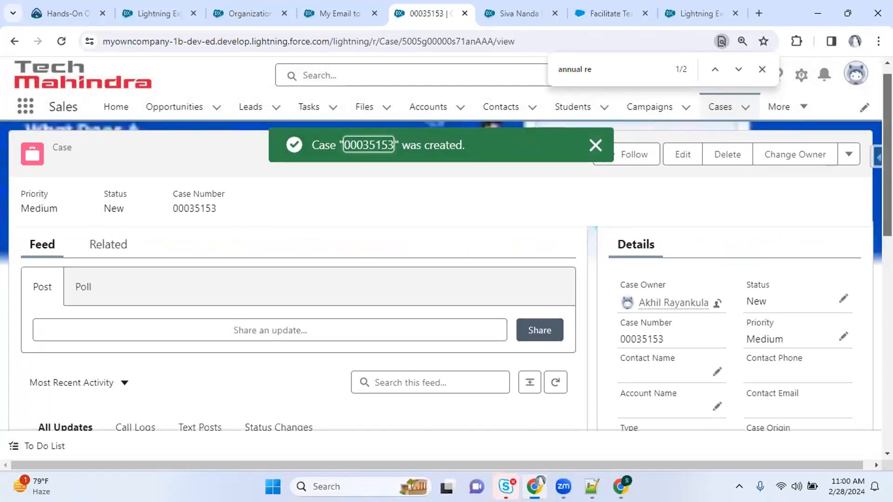
Review the new case, then bring up the Intimated rule page and highlight its Sent From email
{"action": "scroll", "coordinate": [737, 228], "scroll_direction": "down", "scroll_amount": 2}
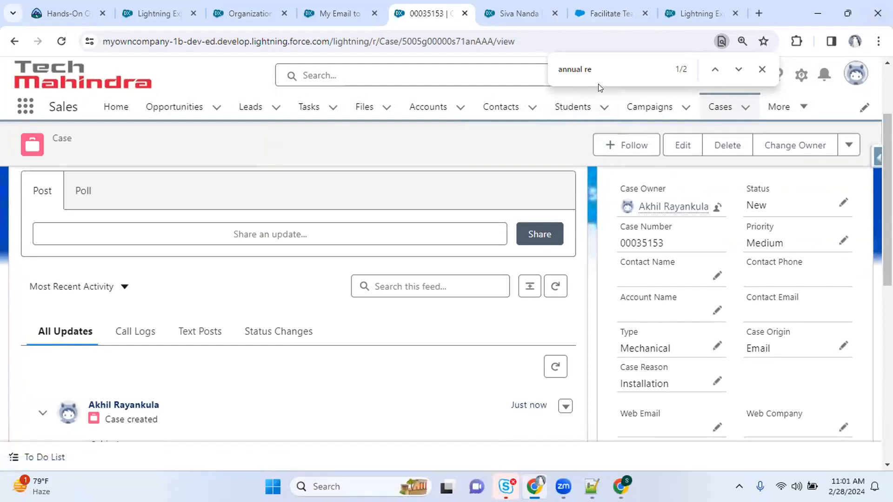
{"action": "left_click", "coordinate": [538, 10]}
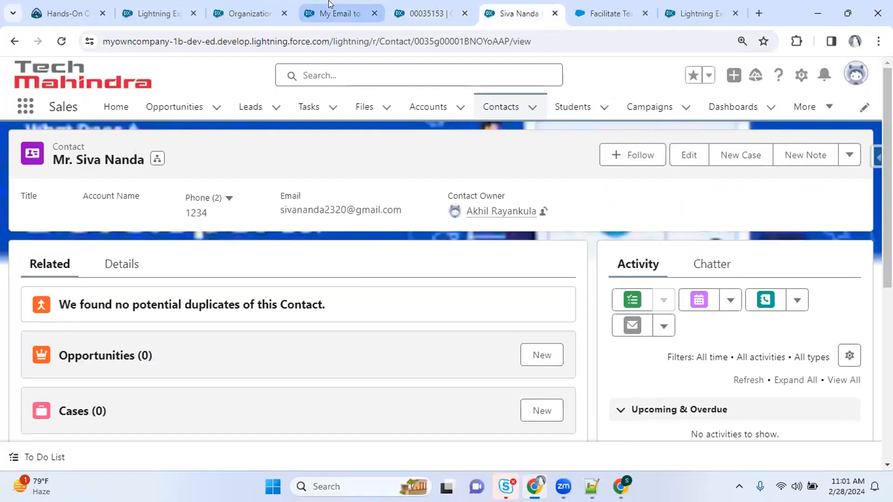
{"action": "left_click", "coordinate": [332, 8]}
{"action": "left_click", "coordinate": [233, 11]}
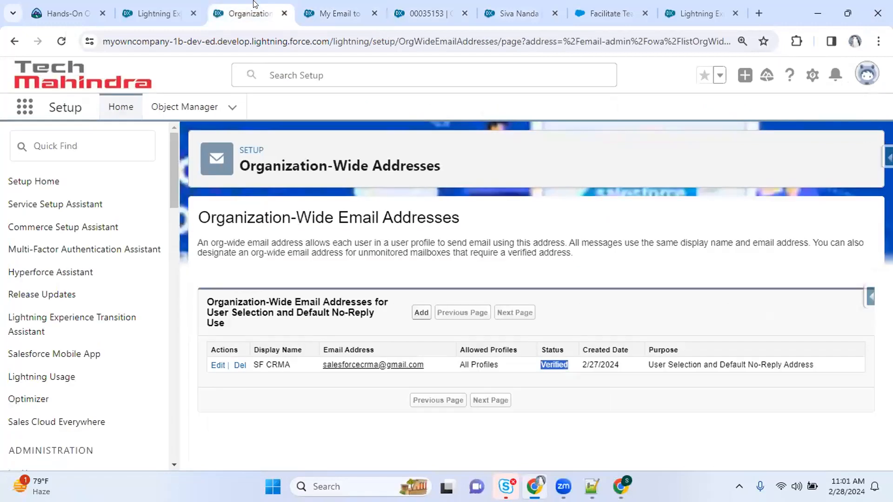
{"action": "left_click", "coordinate": [160, 4]}
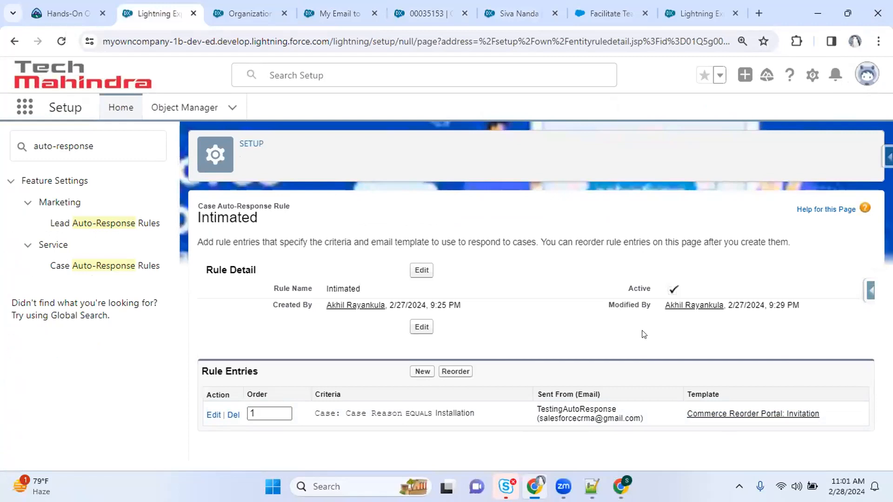
{"action": "left_click_drag", "start_coordinate": [539, 416], "coordinate": [819, 410]}
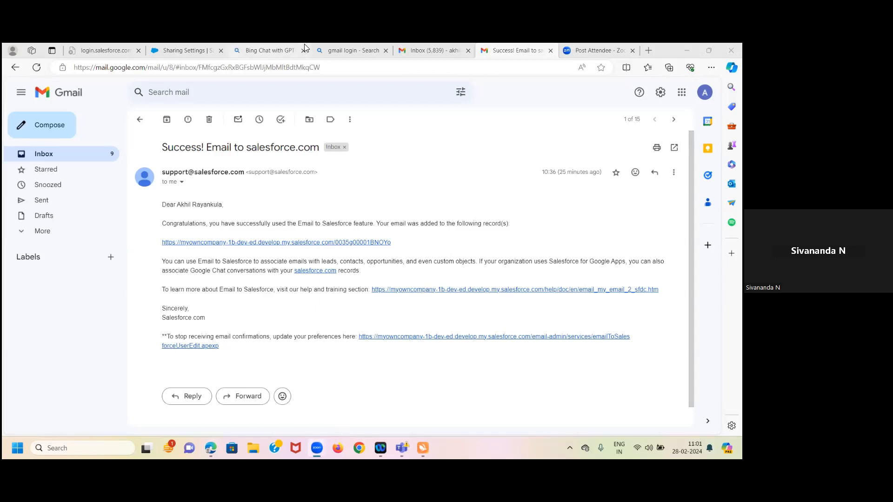
Switch to the other Google account's inbox and refresh it several times for the auto-response
{"action": "left_click", "coordinate": [414, 52]}
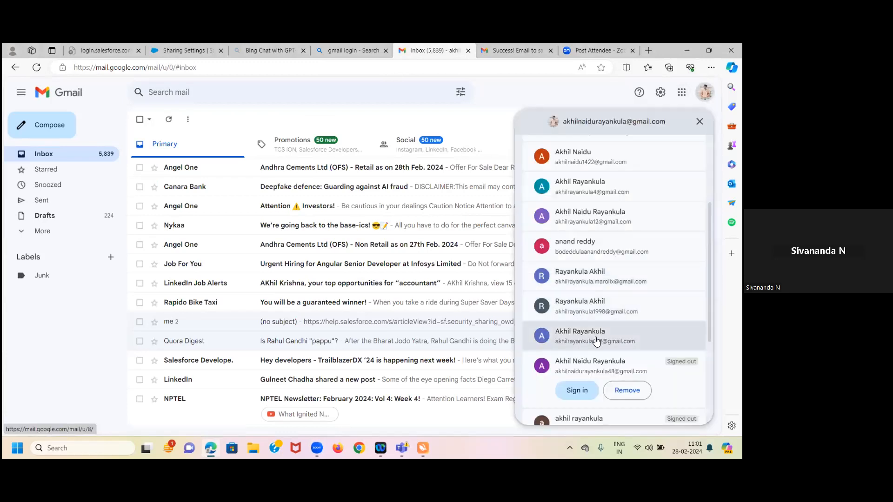
{"action": "left_click", "coordinate": [594, 337]}
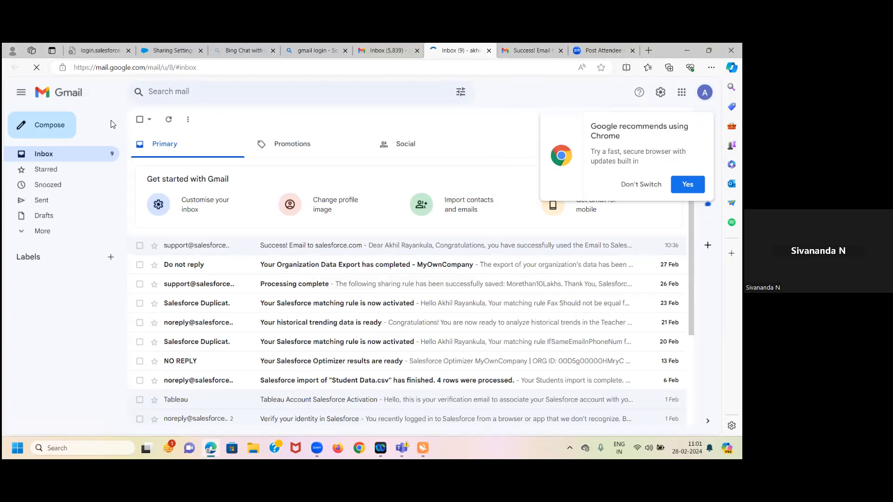
{"action": "left_click", "coordinate": [170, 121]}
{"action": "left_click", "coordinate": [169, 117]}
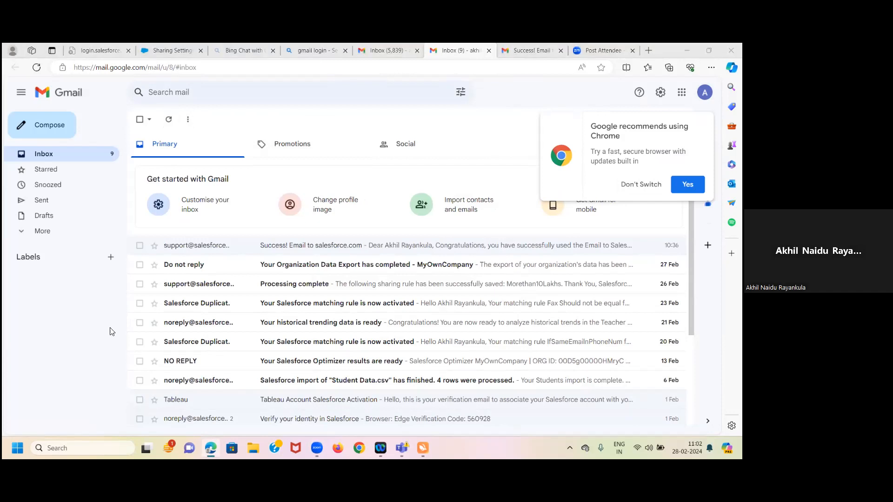
{"action": "left_click", "coordinate": [171, 121]}
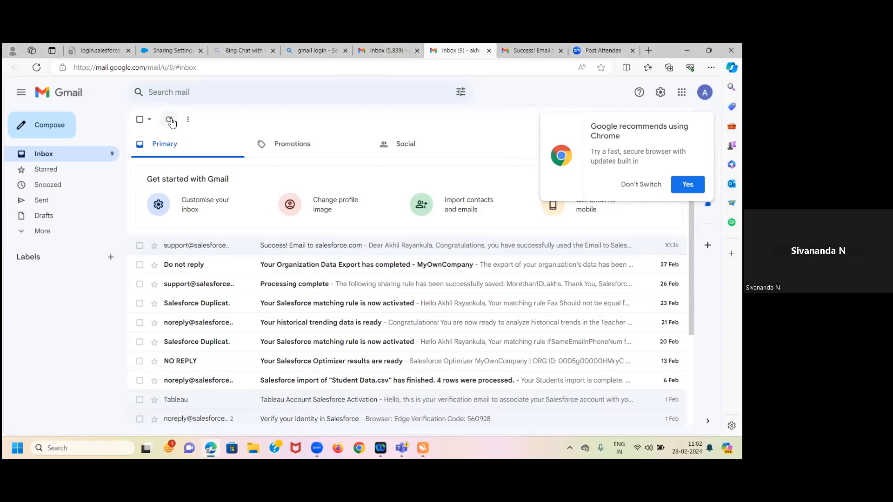
{"action": "left_click", "coordinate": [170, 120]}
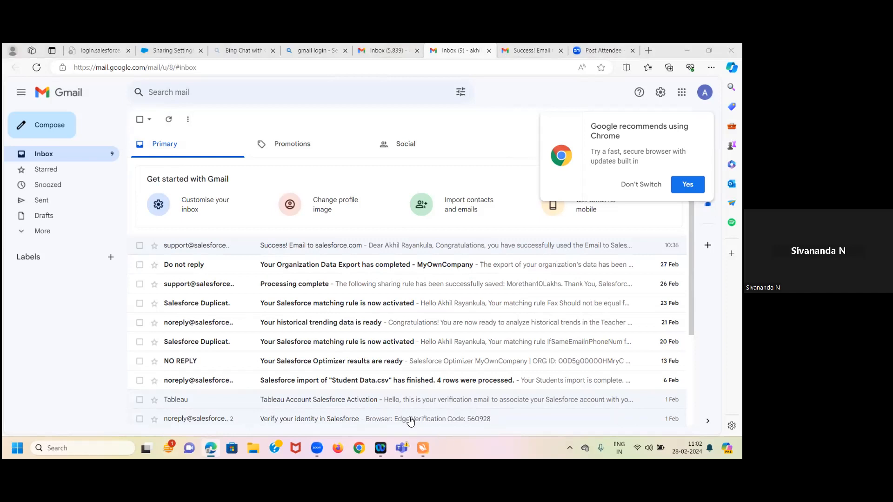
{"action": "left_click", "coordinate": [41, 422]}
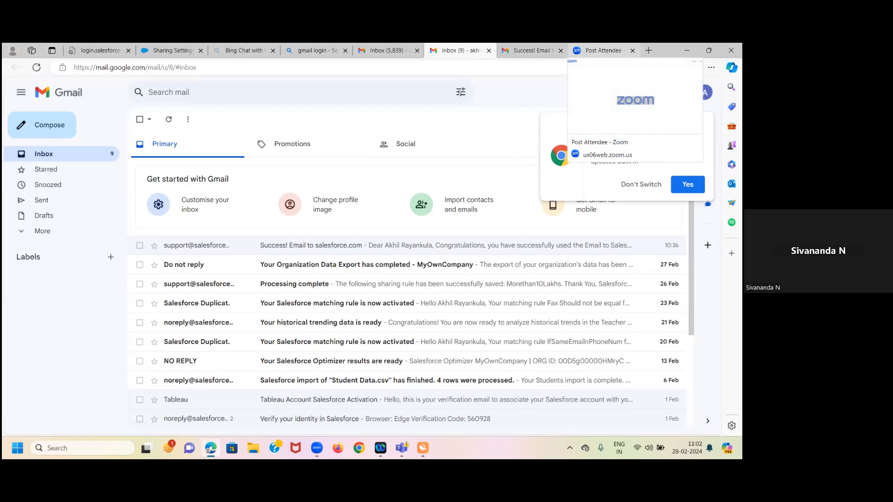
Decline the Chrome recommendation, open and close the account panel, and go to the Zoom post-attendee page
{"action": "left_click", "coordinate": [641, 185]}
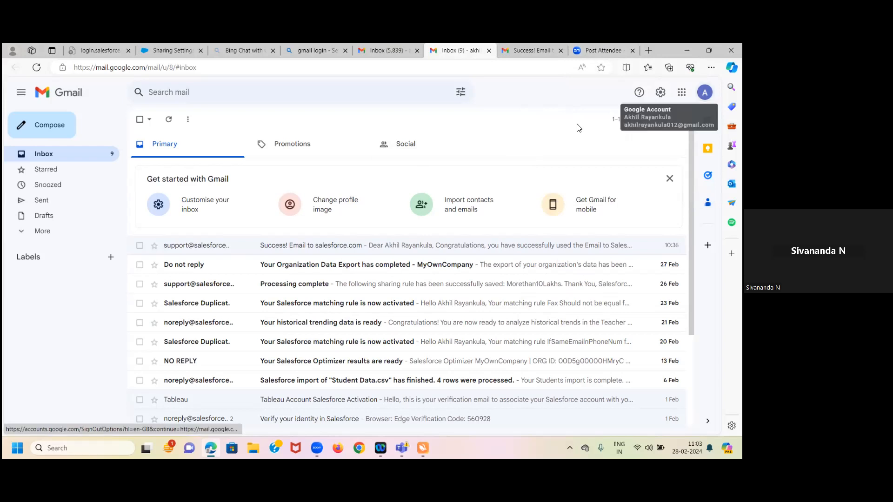
{"action": "left_click", "coordinate": [705, 92]}
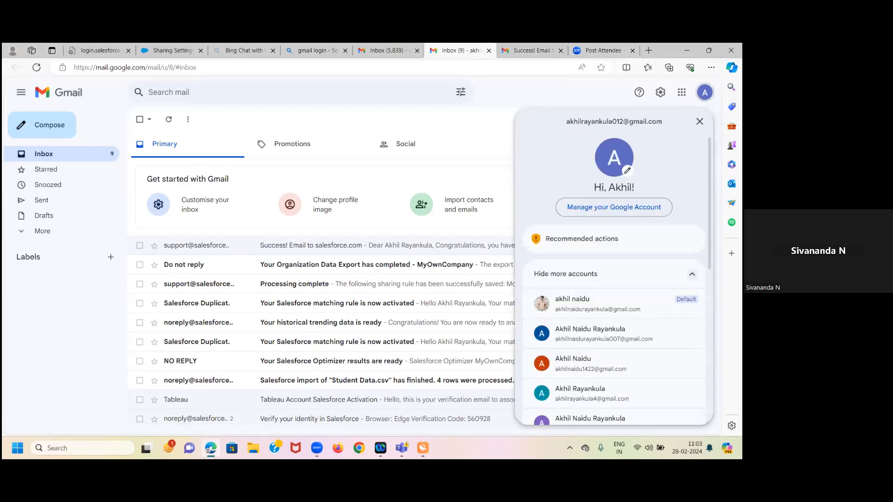
{"action": "left_click", "coordinate": [427, 367]}
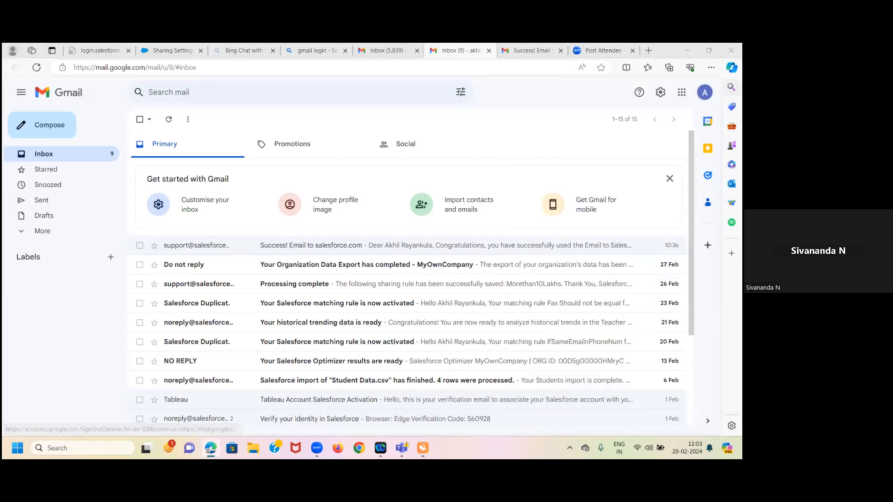
{"action": "left_click", "coordinate": [602, 52]}
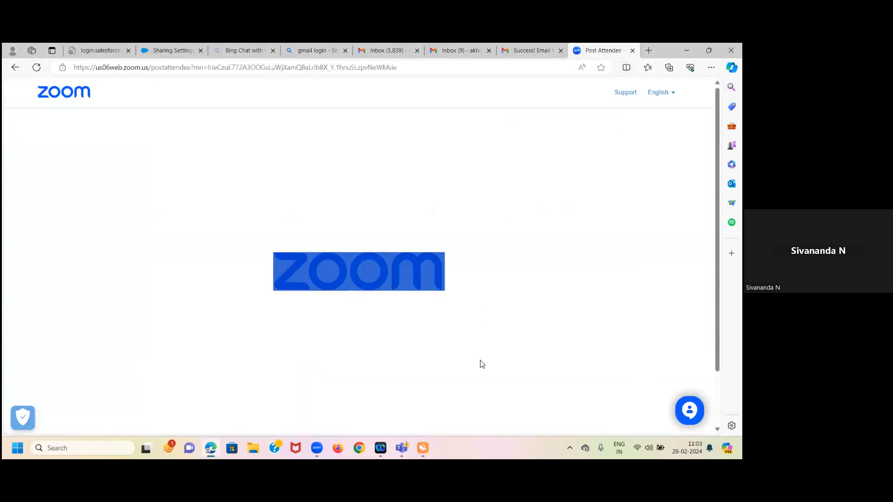